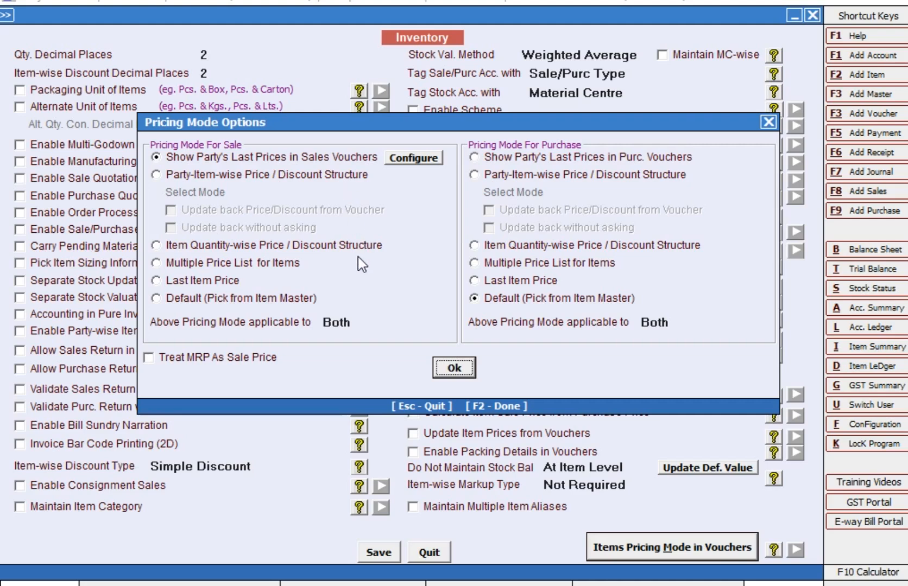
Set the pricing mode for sale to Last Item Price, save the inventory options and leave the configuration
click(173, 299)
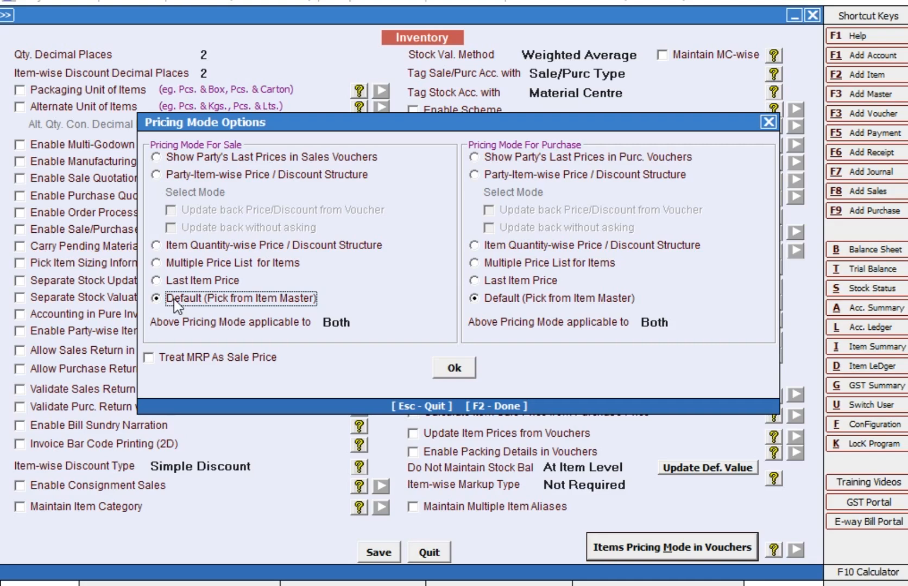
click(225, 283)
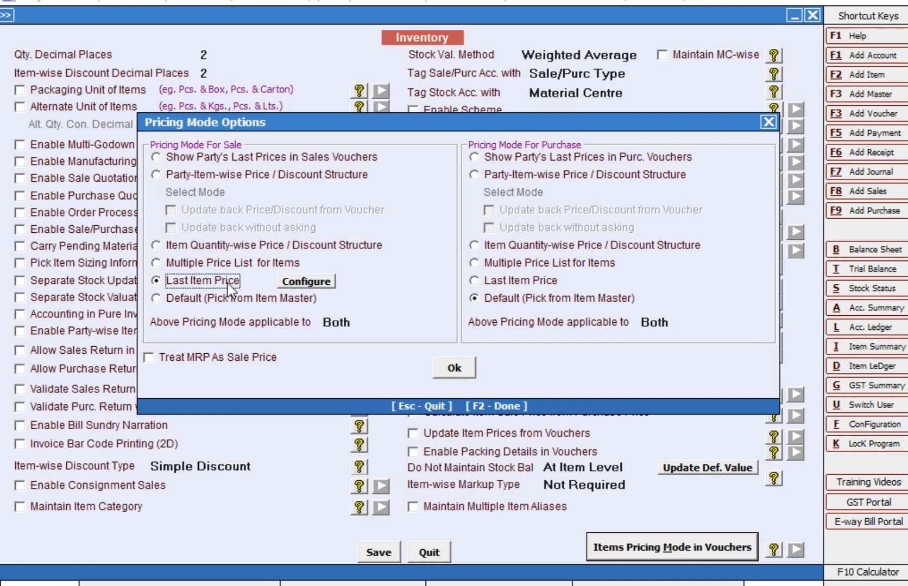
click(471, 370)
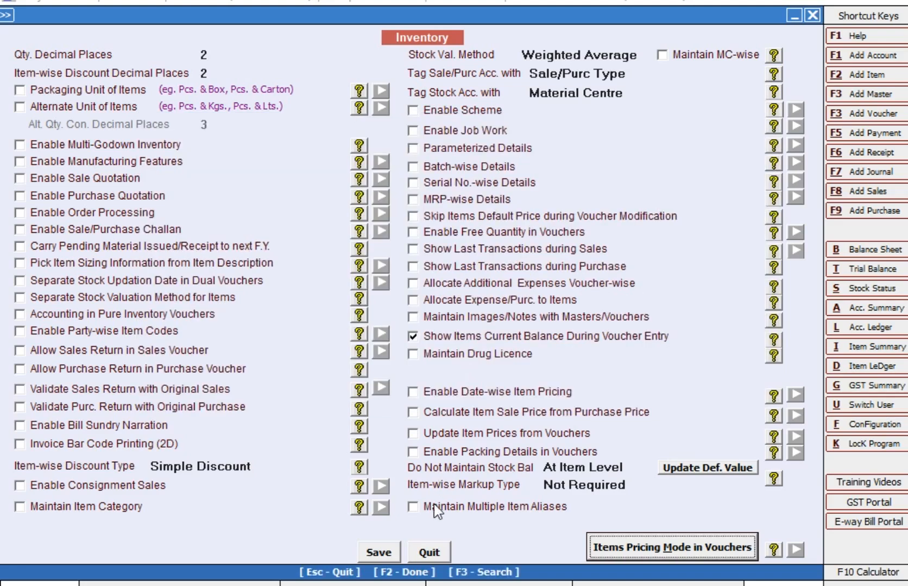
click(394, 550)
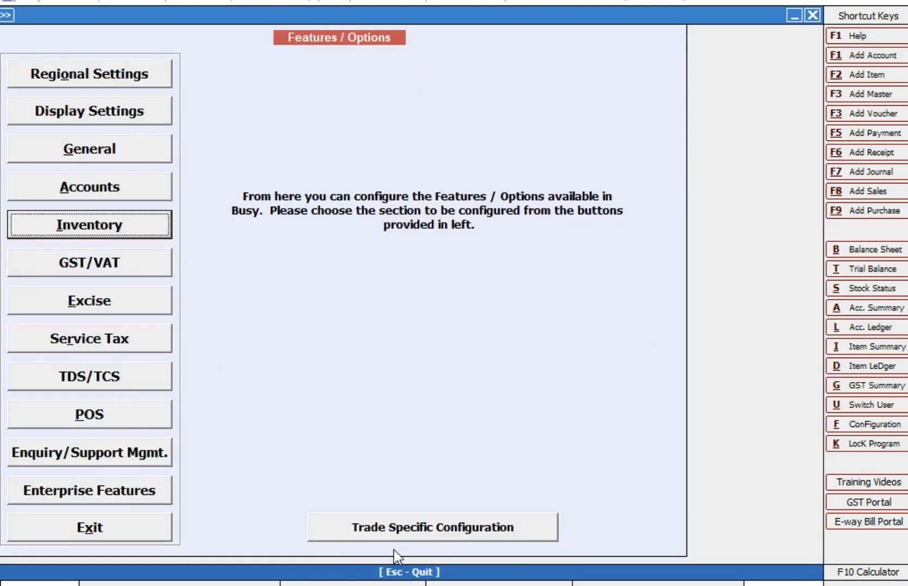
key(Escape)
key(Escape)
Start a new sales voucher with series Main and the date 01-04-2025
key(Right)
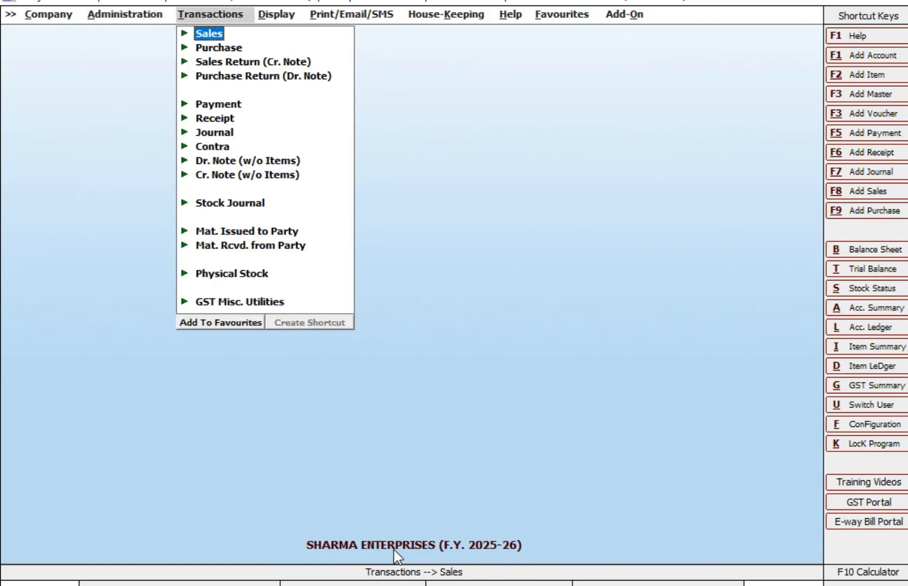
key(Return)
key(Return)
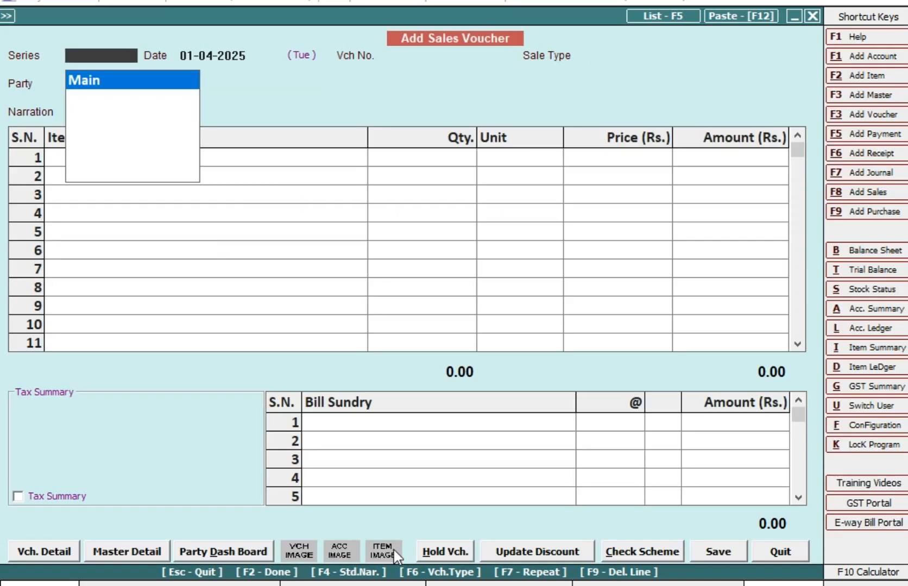
key(Return)
key(Return)
Set the sale type to L/GST-MultiRate and the party to MR A (SALES PARTY)
text(L)
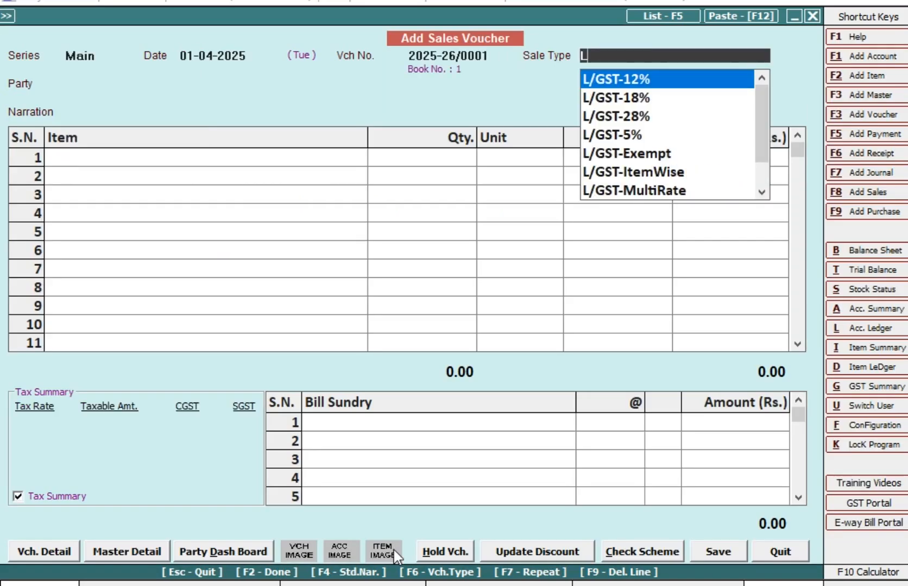
key(Down)
key(Down)
key(Down)
key(Down)
key(Down)
key(Down)
key(Down)
key(Down)
key(Up)
key(Up)
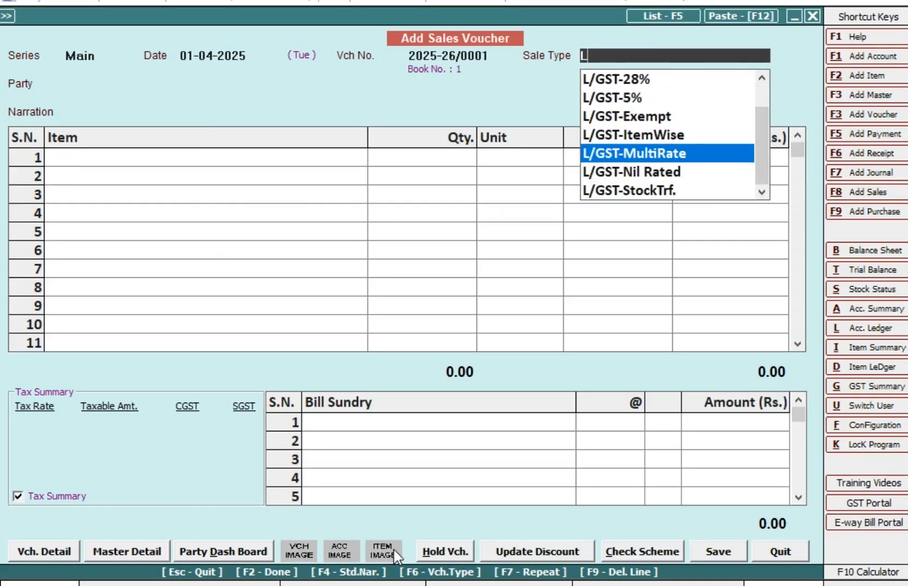
key(Return)
text(MR)
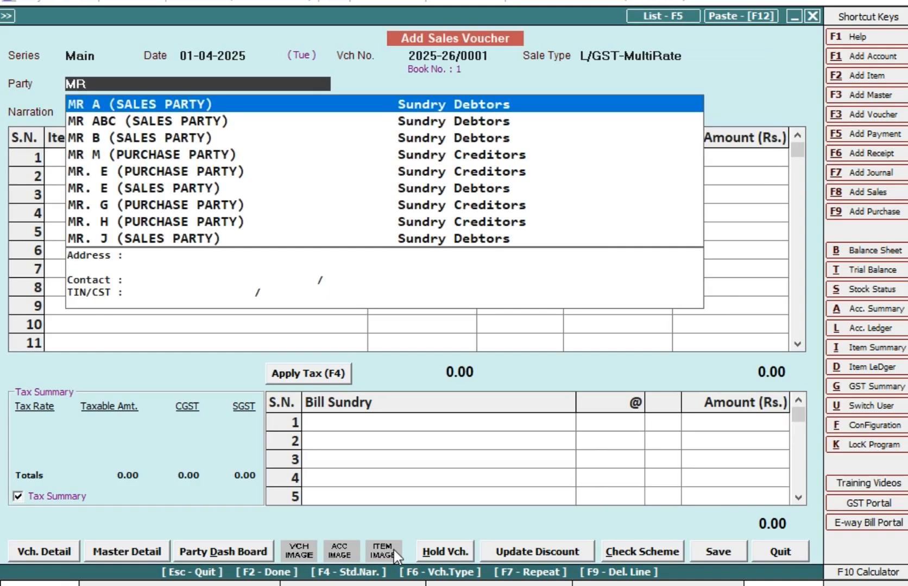
key(Return)
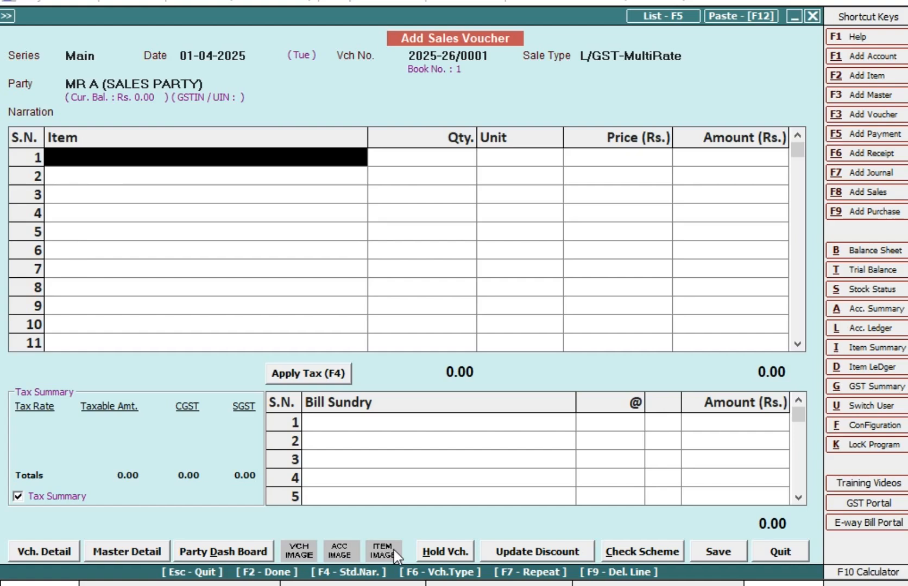
Add APPLE FRUIT as the first item with a quantity of 10, allowing its stock to go negative
text(i)
key(Down)
key(Down)
key(Down)
key(Down)
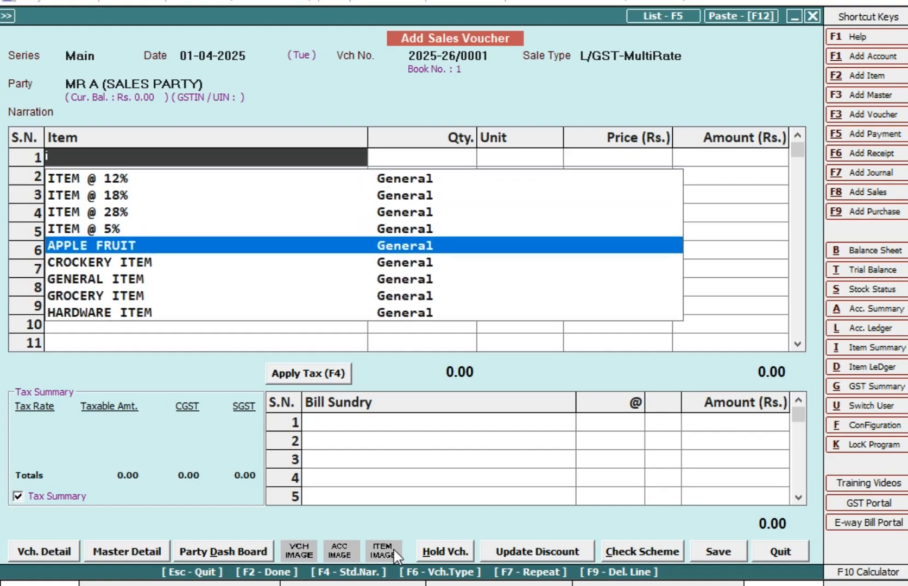
key(Return)
text(10)
key(Return)
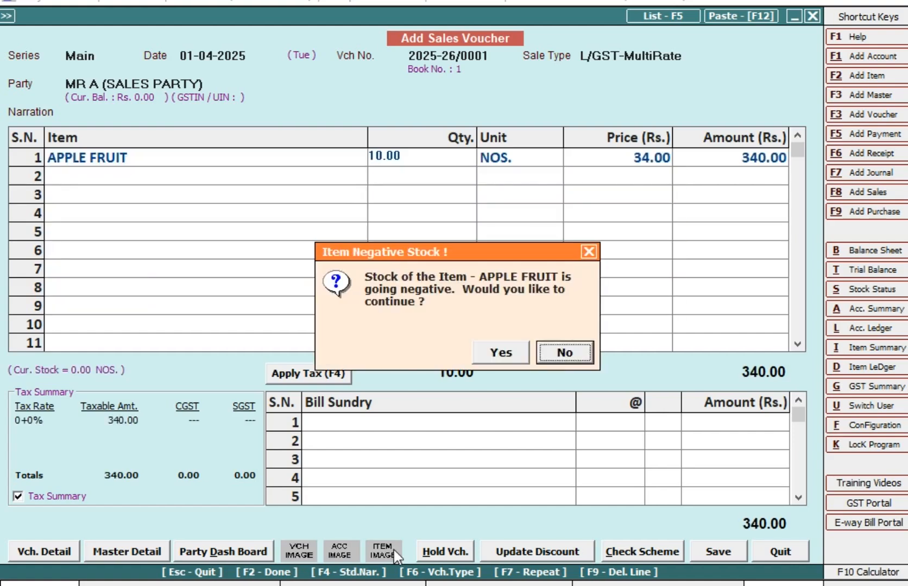
key(Left)
key(Return)
key(Return)
key(Return)
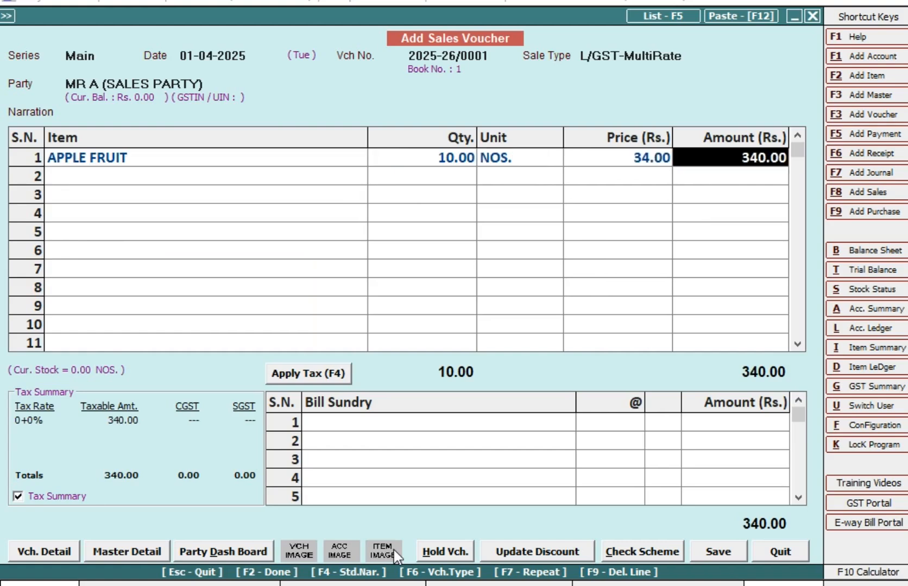
Set the price of APPLE FRUIT to 50 in the first item row
key(shift+Tab)
text(50)
key(Return)
key(Return)
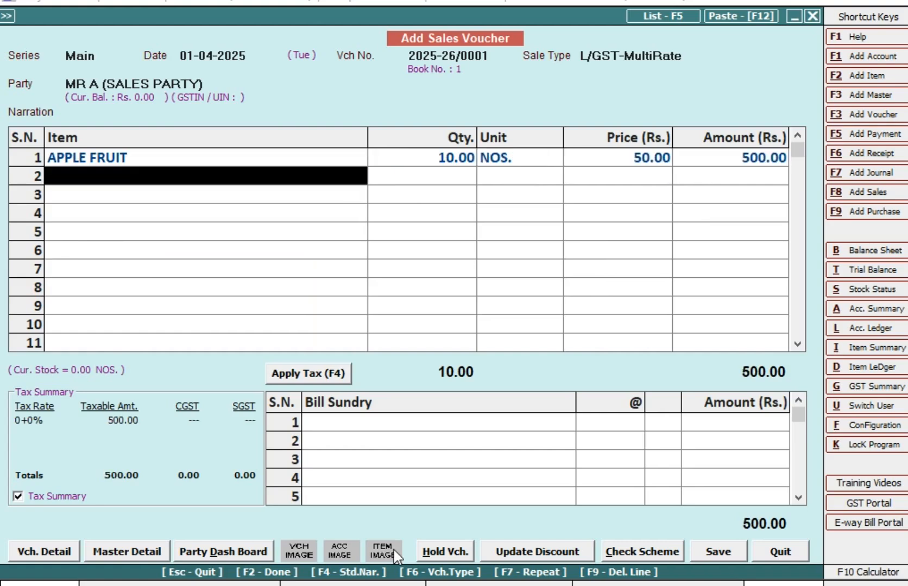
Add CGST and SGST at 9% each as bill sundries and save the sales voucher
key(Return)
text(CG)
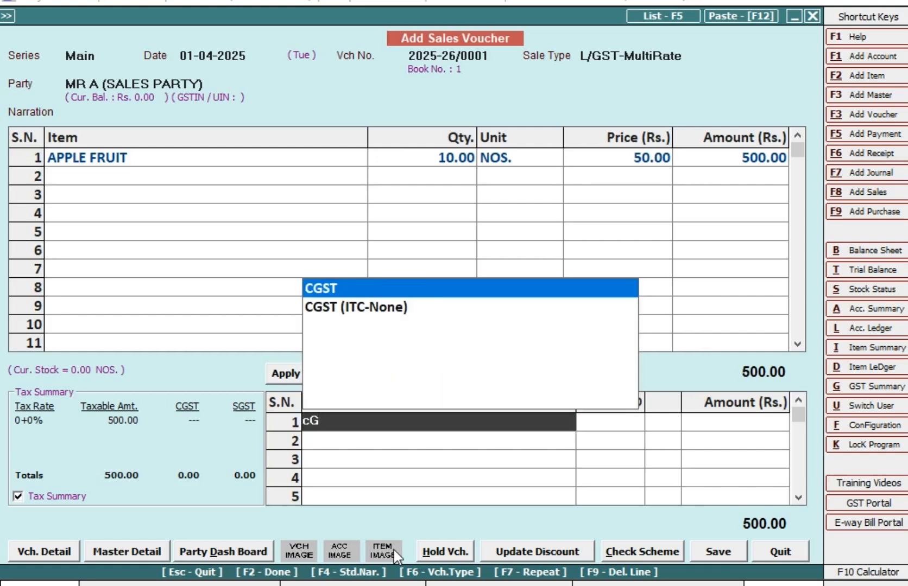
key(Return)
key(Return)
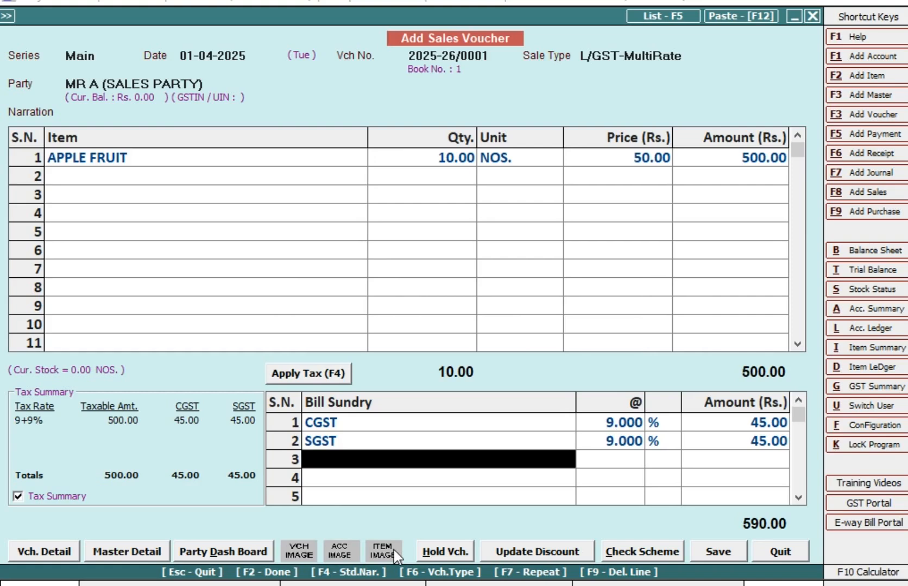
key(Return)
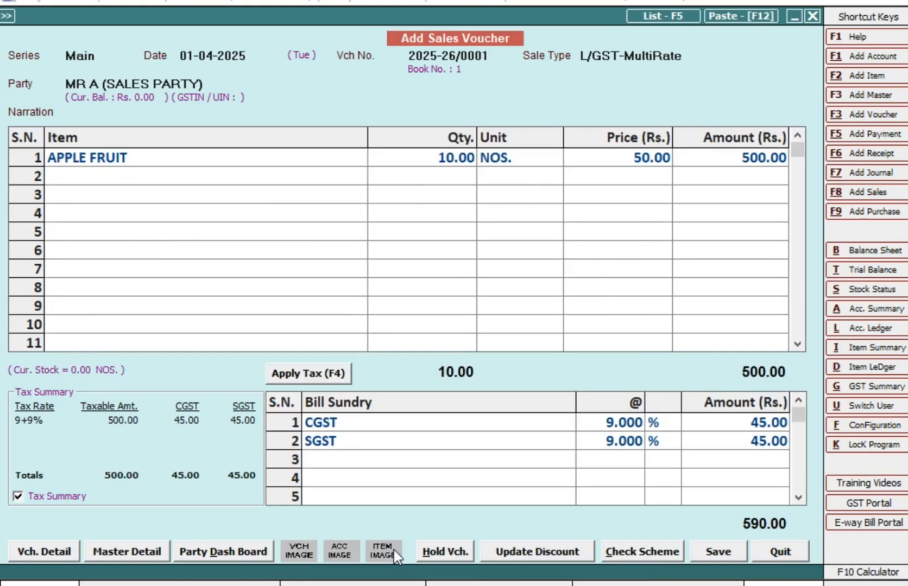
key(Return)
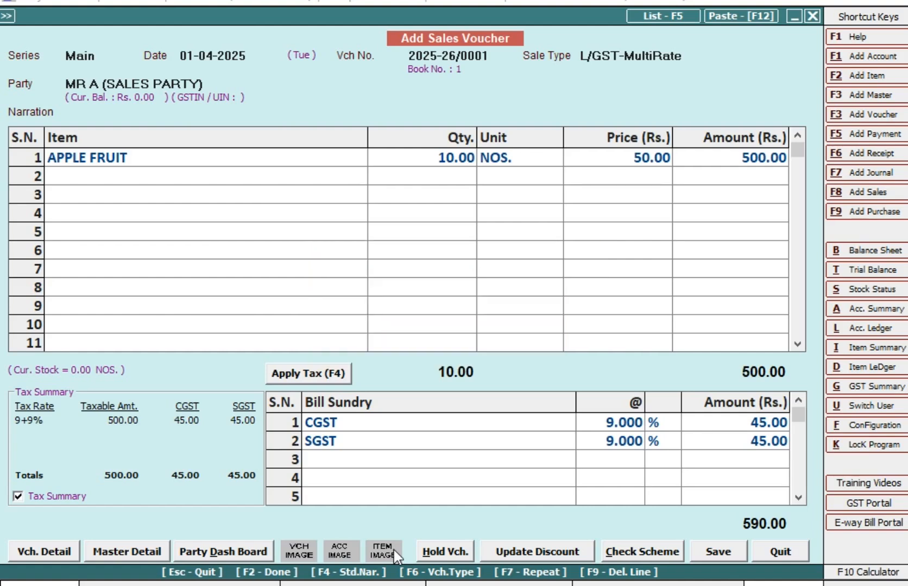
key(Return)
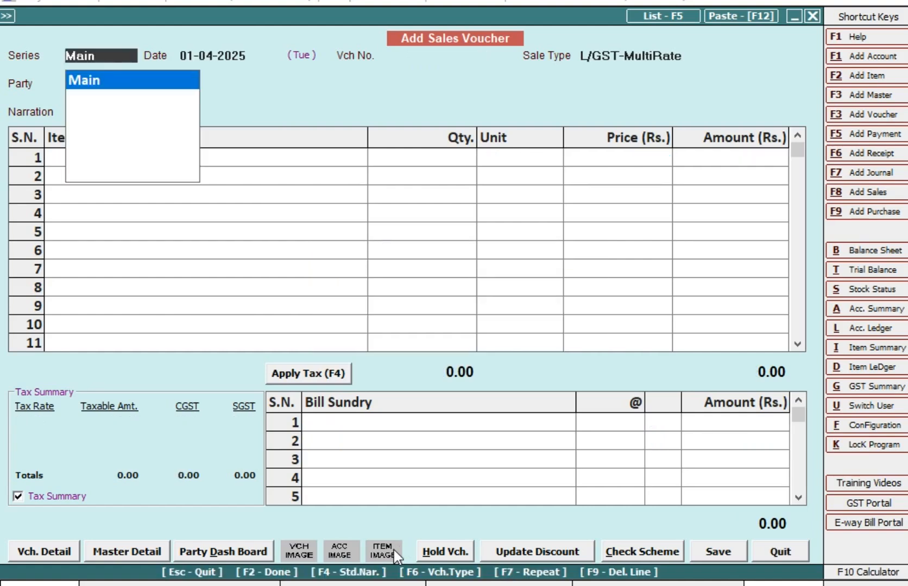
Start another sales voucher in series Main dated 03-04-2025 for the party MR A (SALES PARTY)
key(Return)
text(3-04)
key(Return)
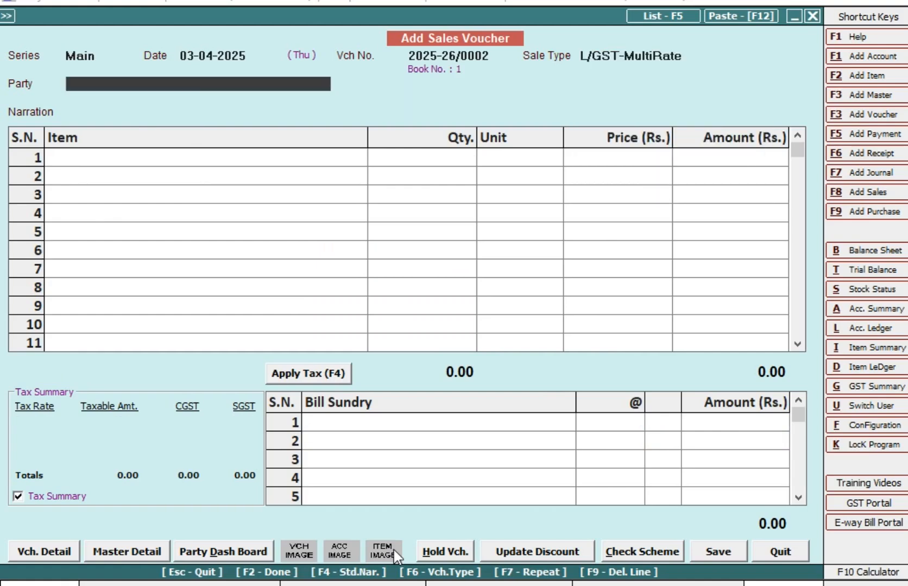
text(MR)
key(Return)
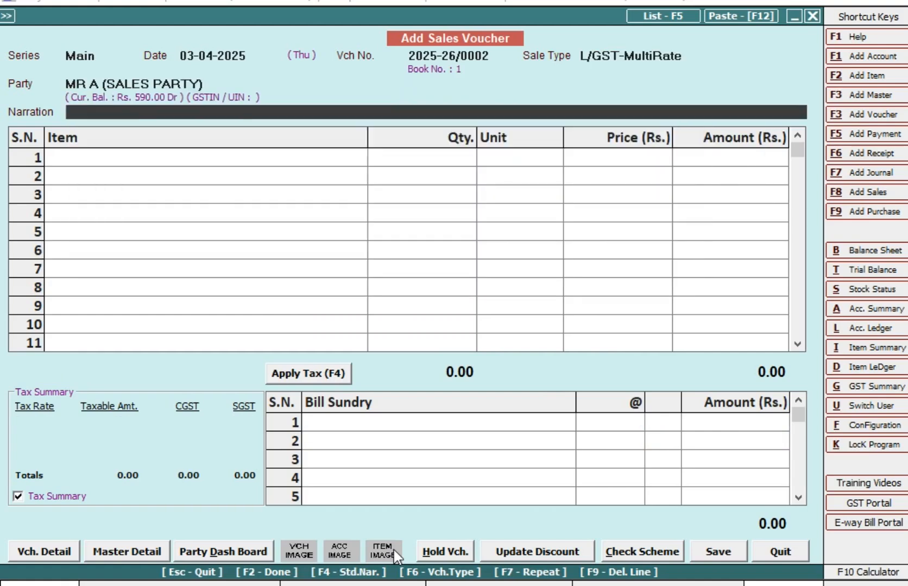
key(Return)
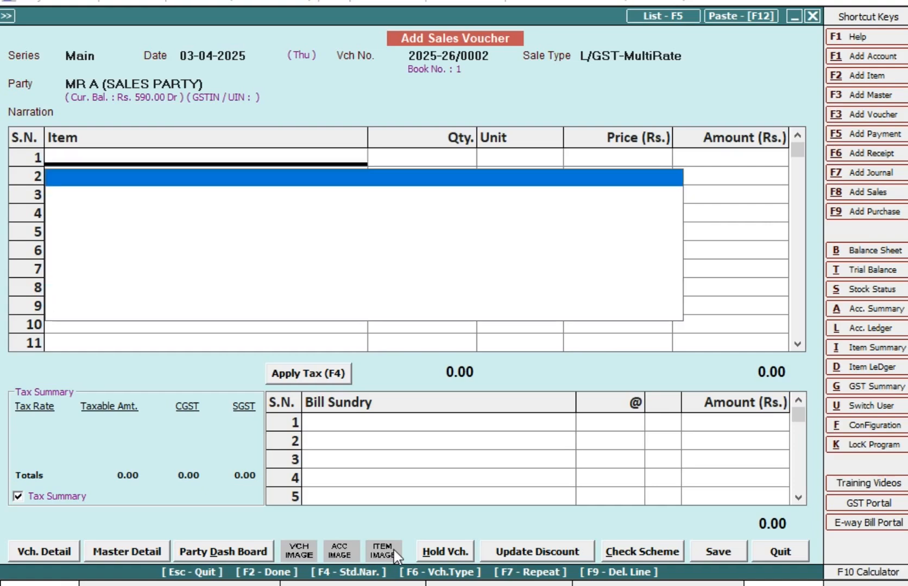
Add APPLE FRUIT as the first item and check the price filled in for it
text(a)
key(Return)
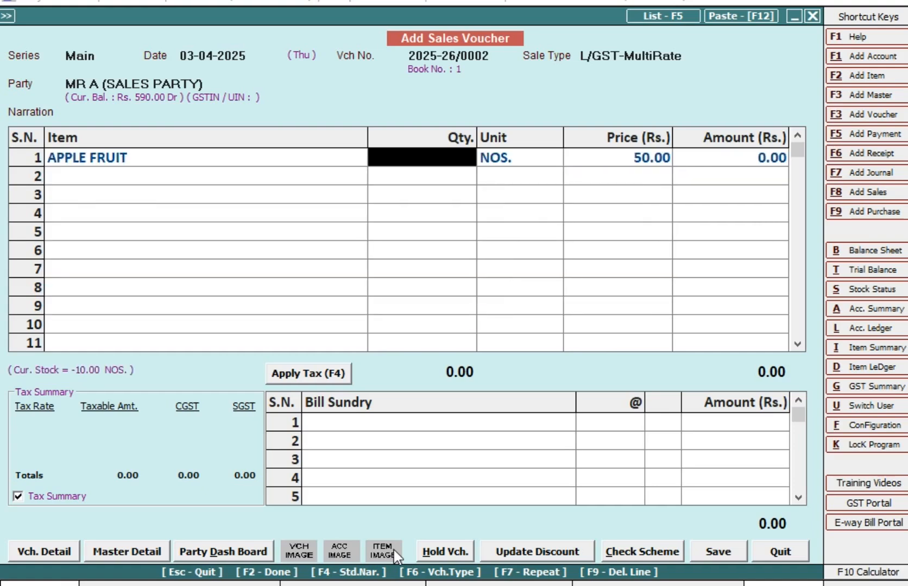
key(Return)
key(Return)
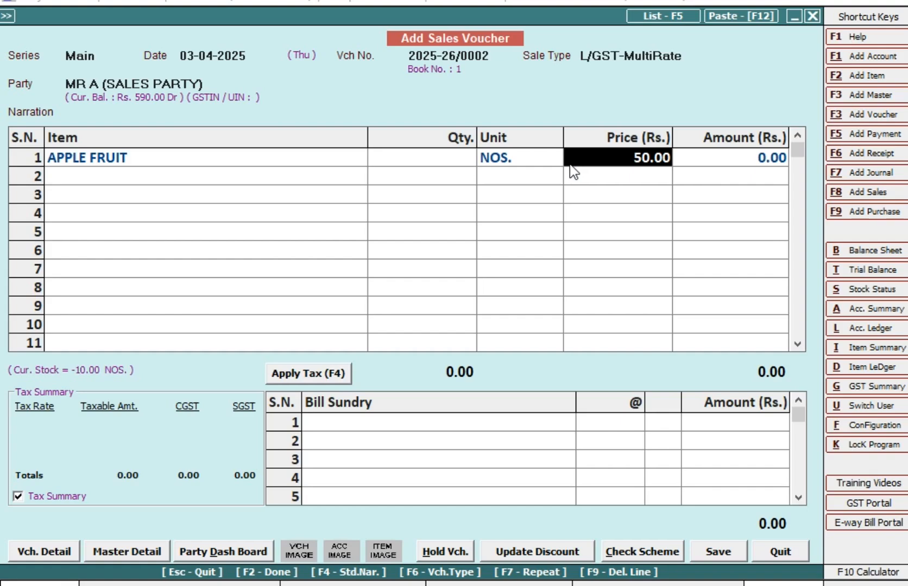
key(Left)
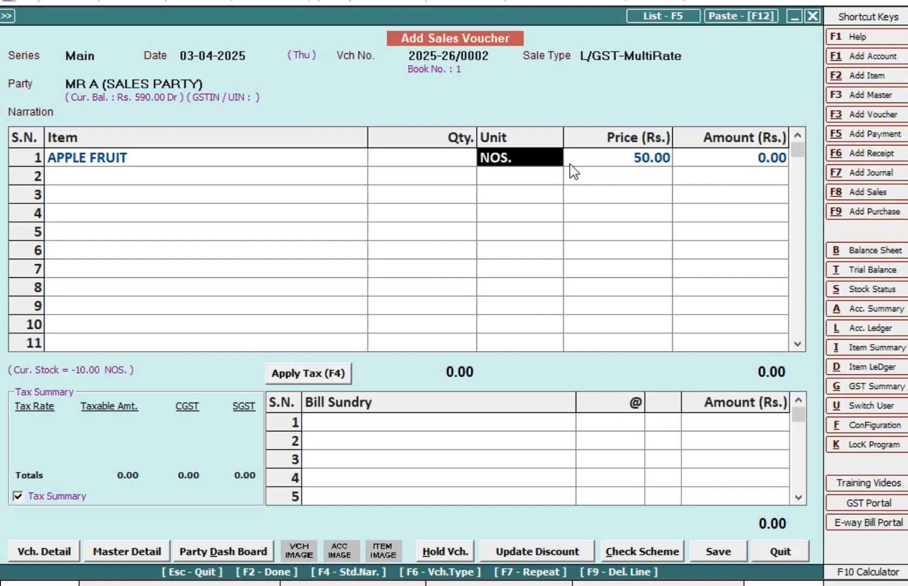
key(Right)
key(Left)
key(Left)
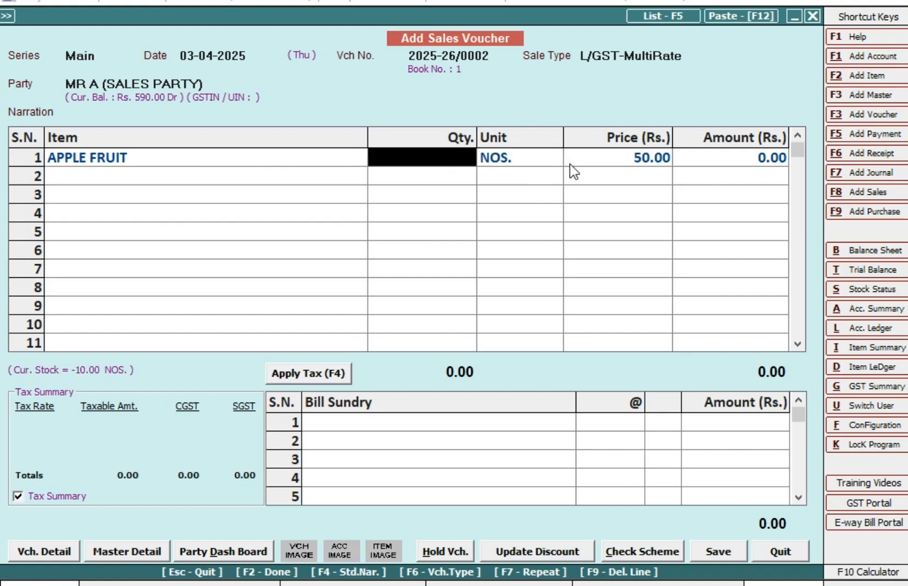
Set the quantity of APPLE FRUIT to 10 and accept the remaining values of its row
text(10)
key(Return)
key(Return)
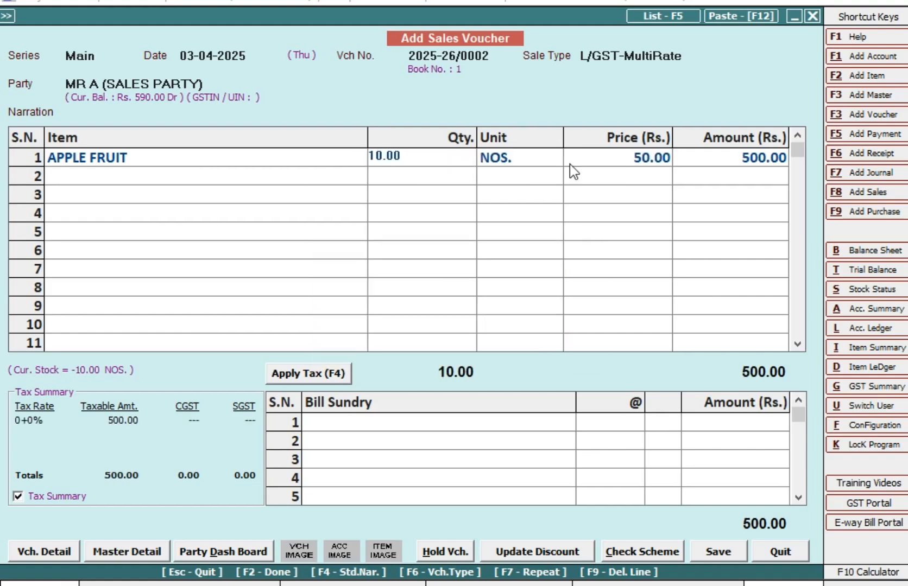
key(Return)
key(Return)
key(Return)
key(Return)
key(Return)
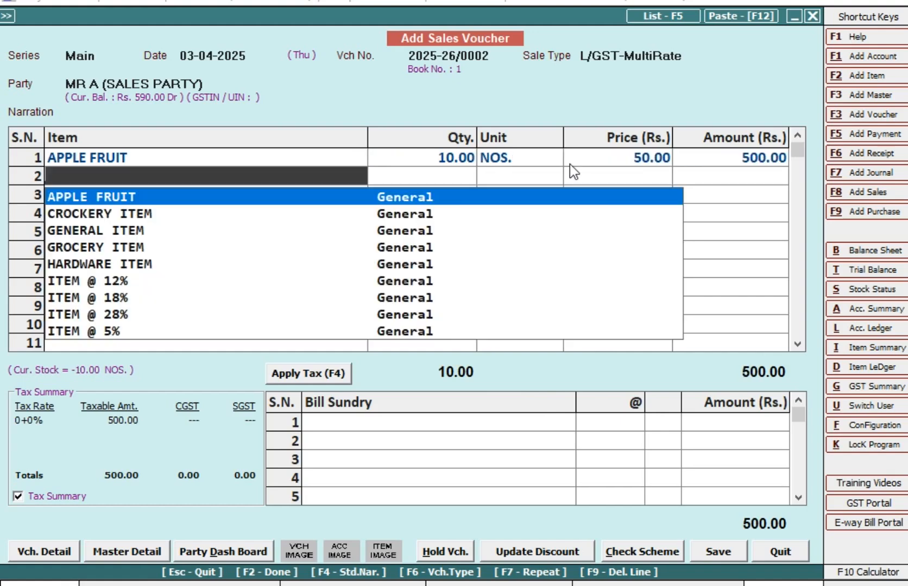
key(Return)
key(Left)
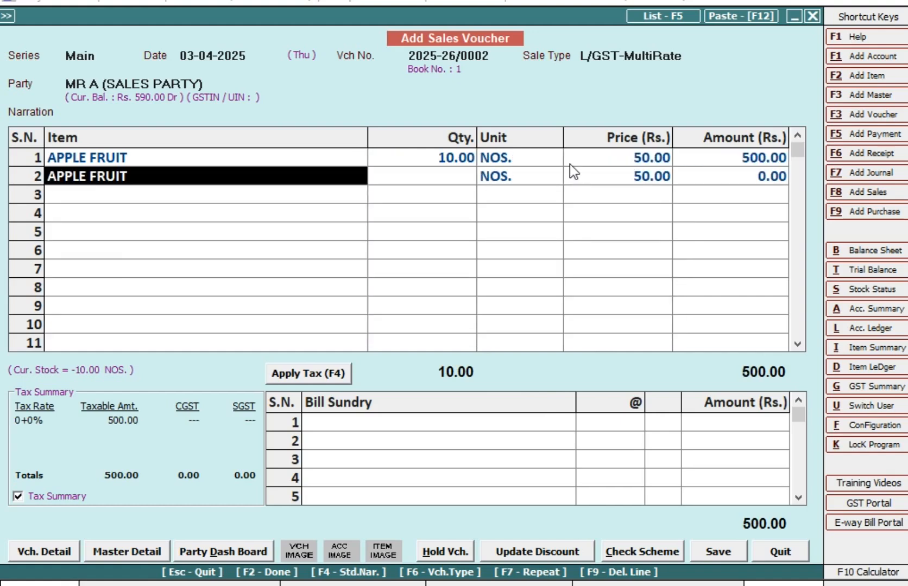
key(F9)
Add CGST and SGST at 9% each as bill sundries, save this second voucher and leave voucher entry
key(Return)
text(cG)
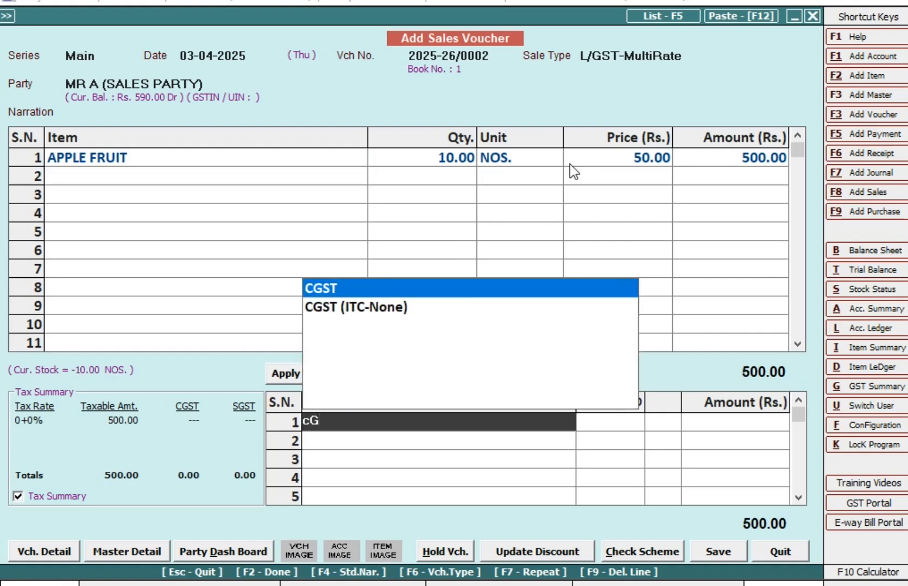
key(Return)
key(Return)
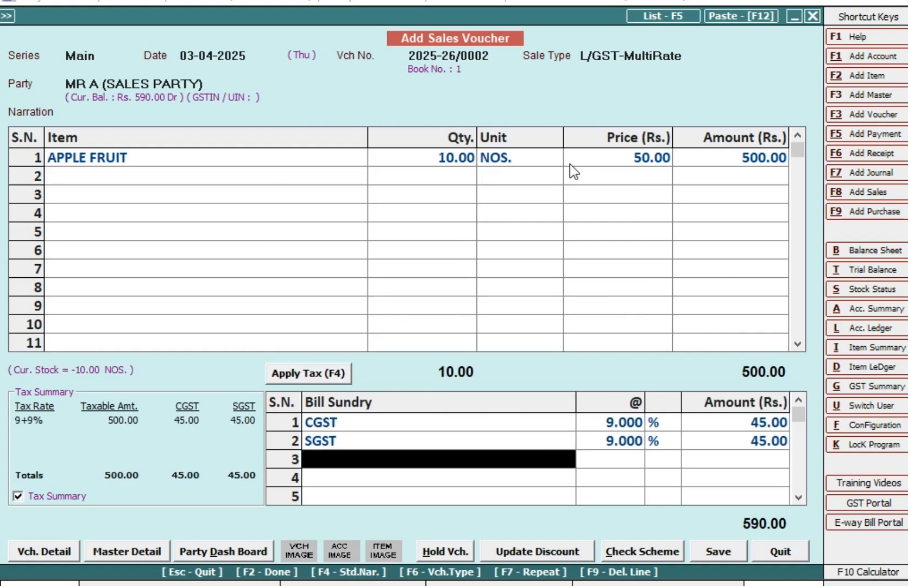
key(Return)
key(Return)
key(Return)
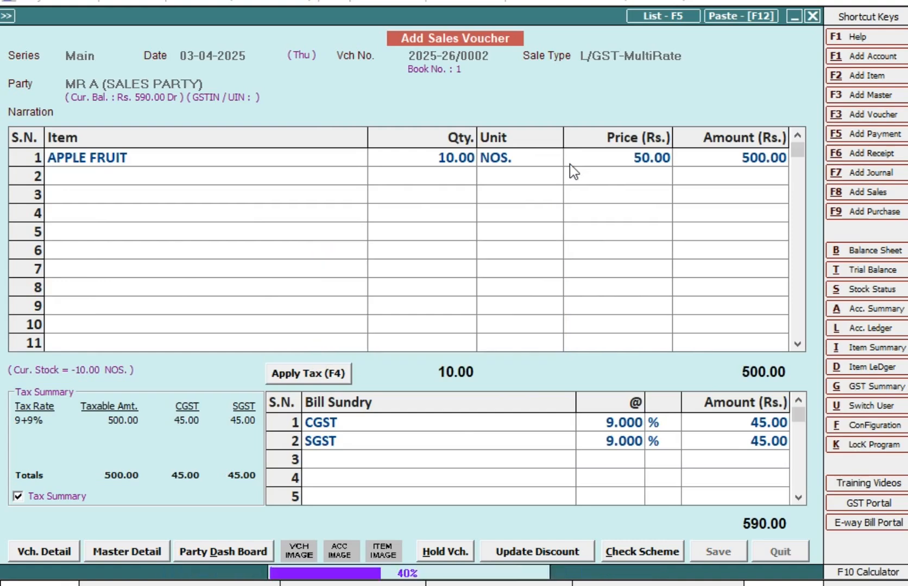
key(Escape)
key(Escape)
key(Escape)
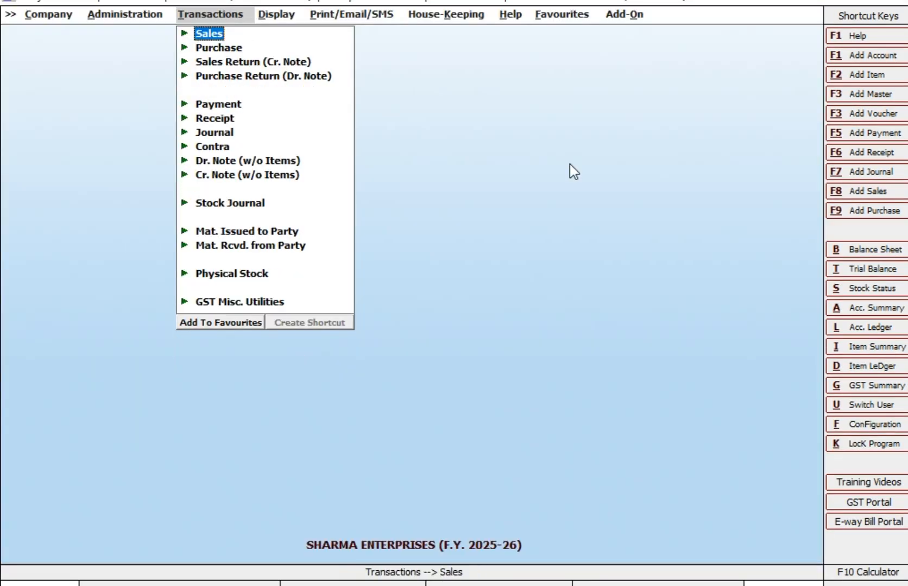
Set the sales pricing mode in the Inventory features to Multiple Price List for Items
key(Left)
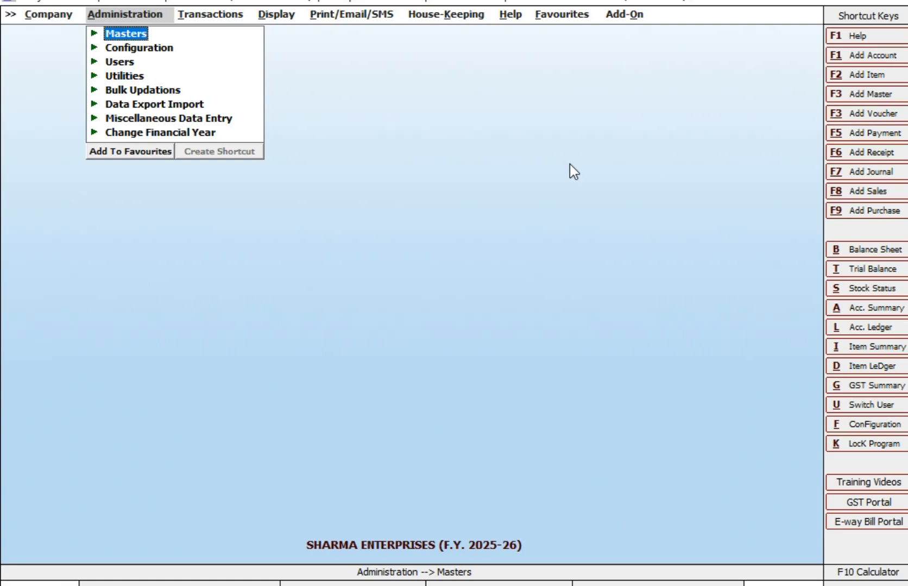
key(Down)
key(Return)
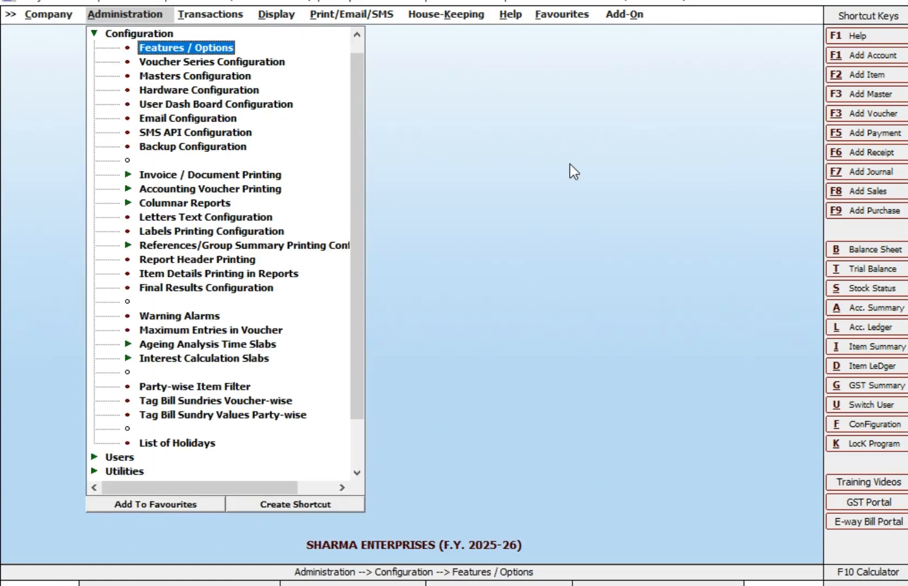
key(Return)
key(Down)
key(Down)
key(Down)
key(Down)
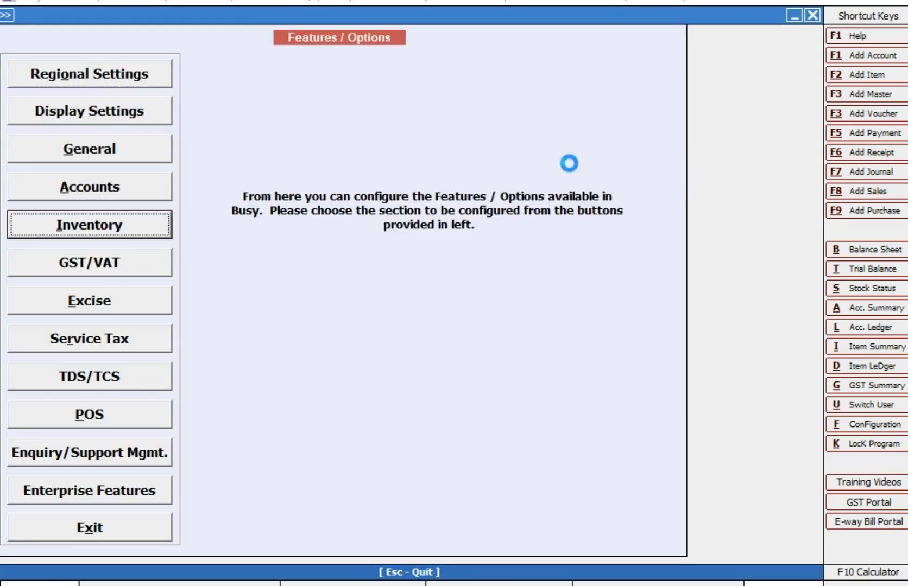
key(Return)
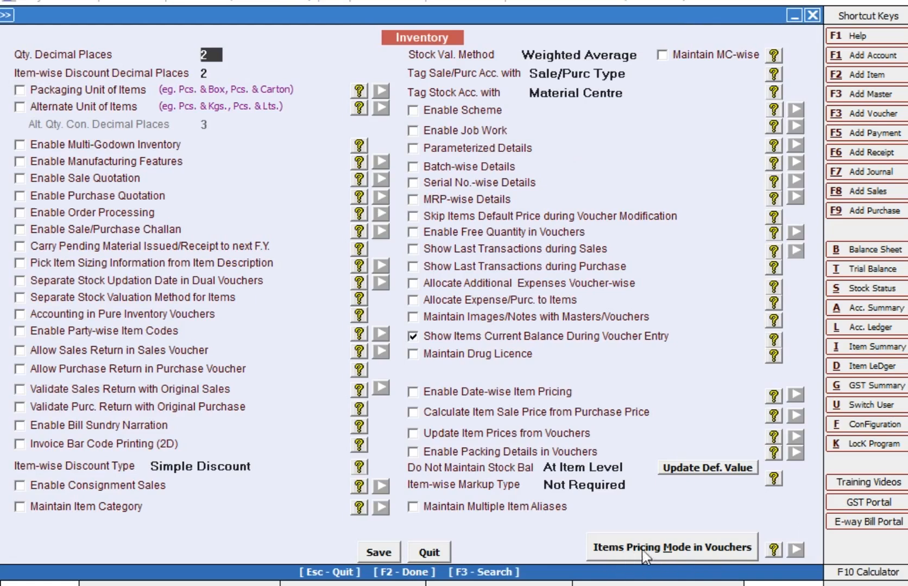
click(678, 548)
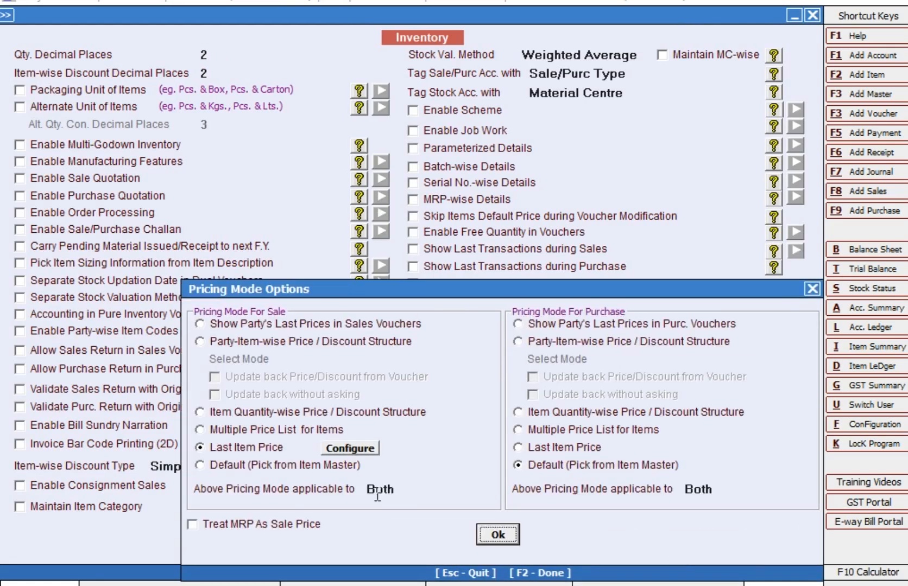
click(227, 432)
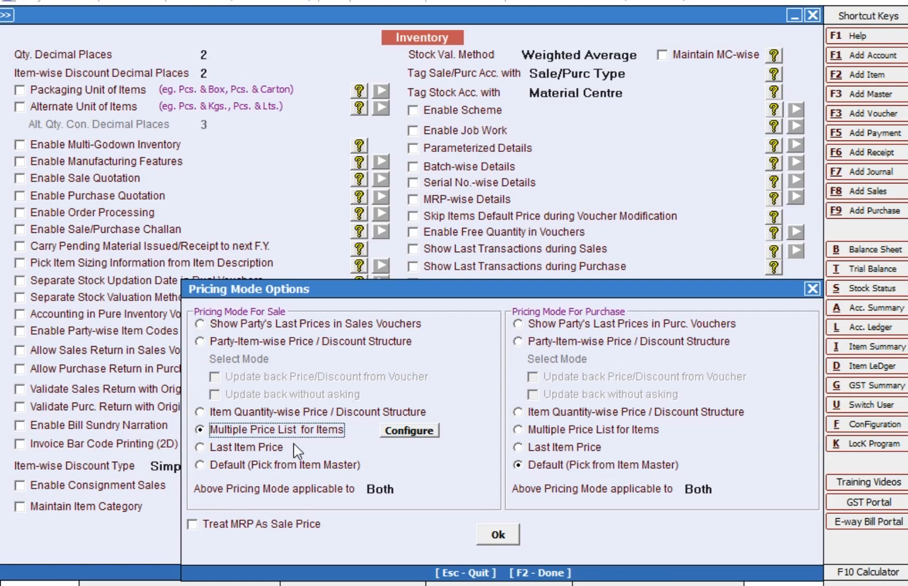
Configure the price category to be entered after the party instead of after the item, and save the Inventory options
click(388, 432)
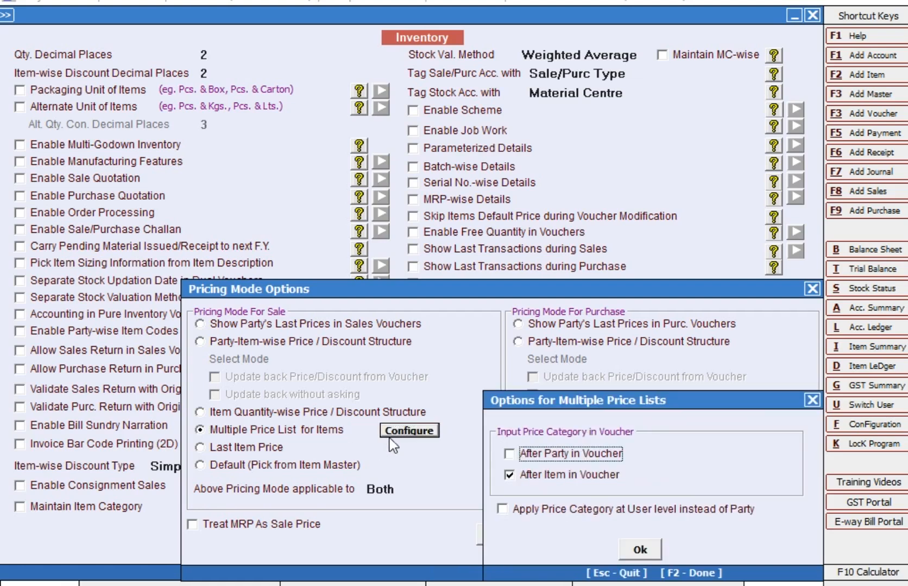
click(545, 455)
click(546, 475)
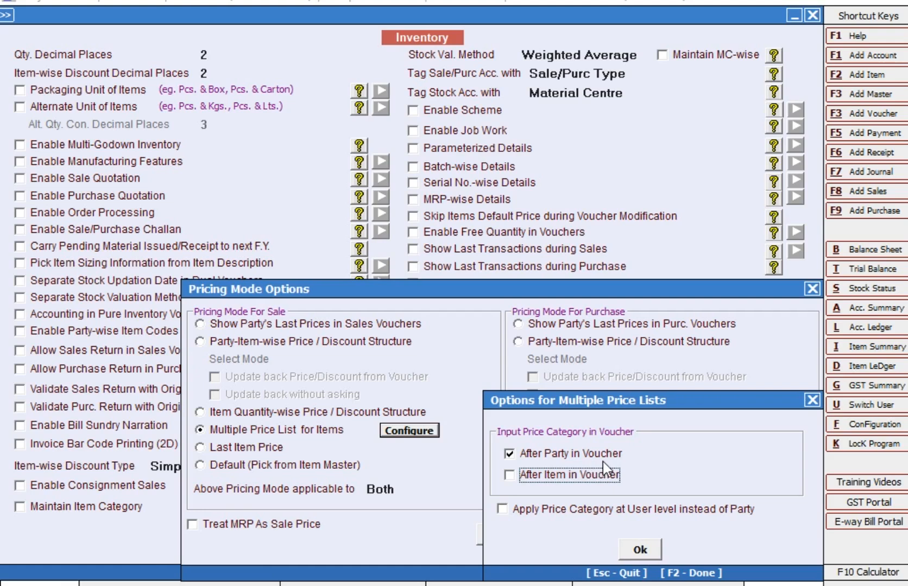
click(635, 550)
key(F2)
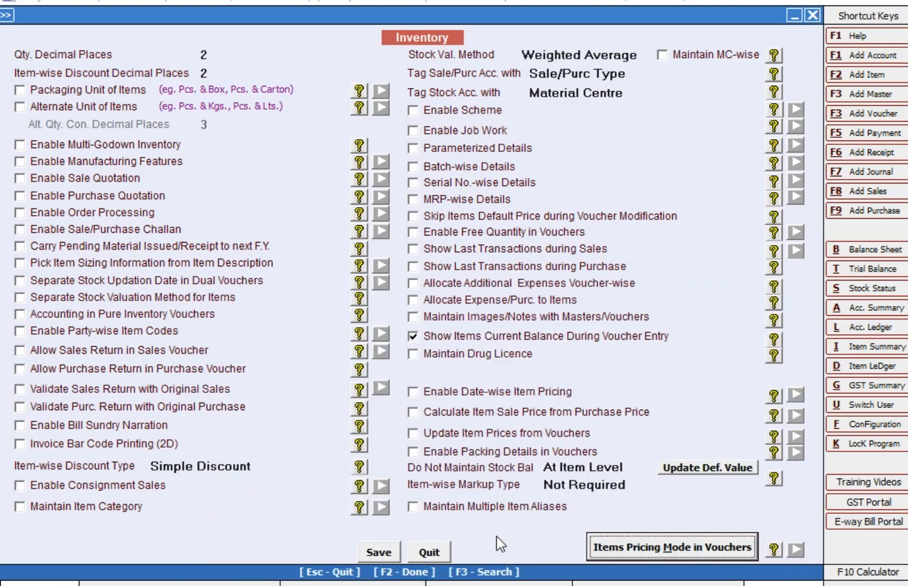
click(381, 552)
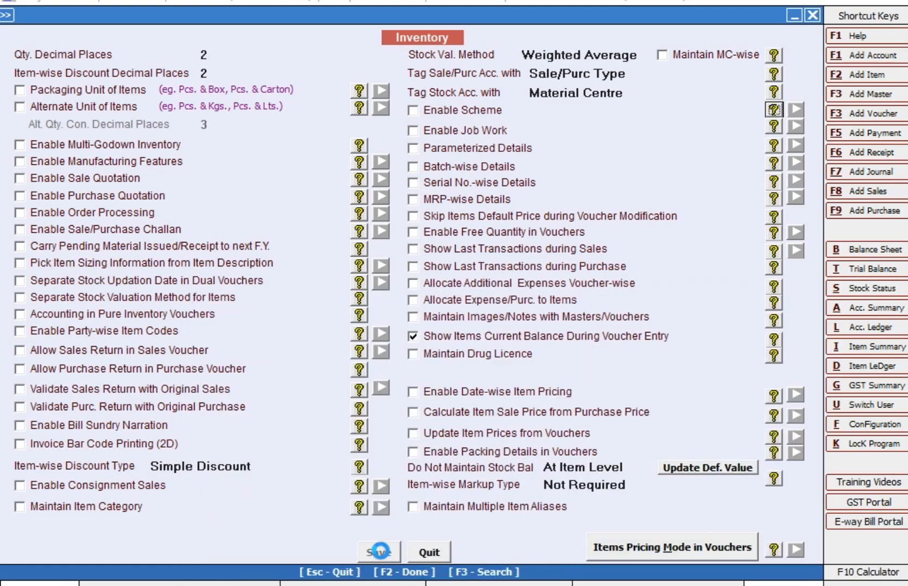
key(Escape)
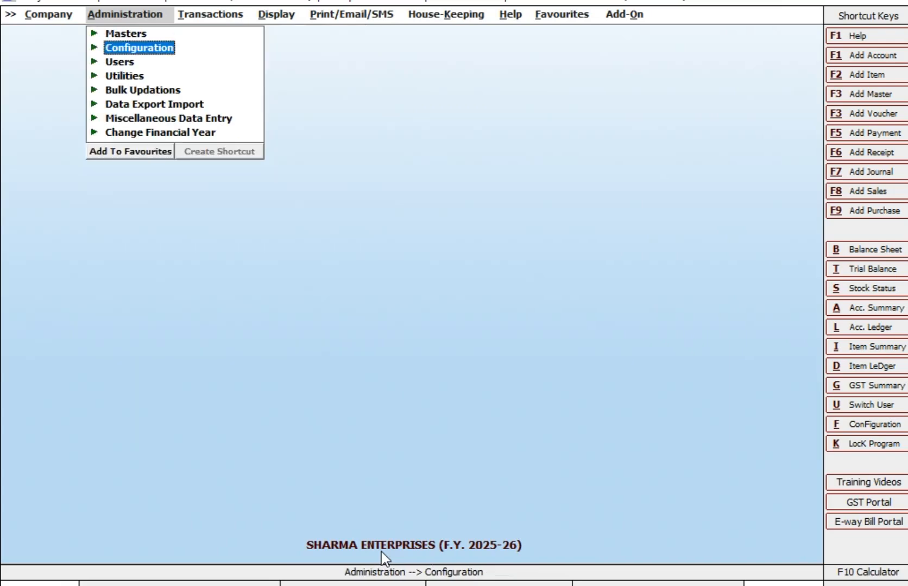
Start a new item master named CROCKERY ITEM with the same print name and no alias
key(Up)
key(Return)
key(Down)
key(Down)
key(Down)
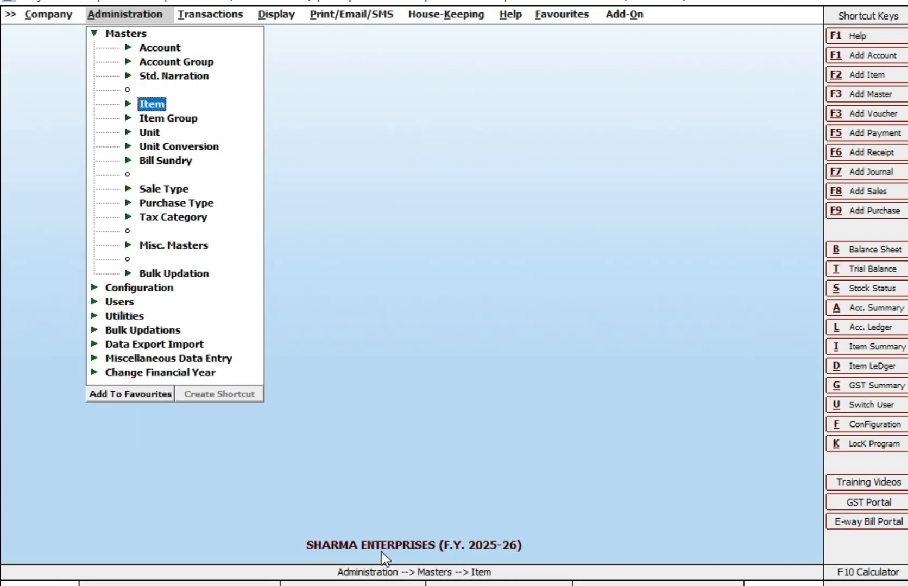
key(Return)
key(Return)
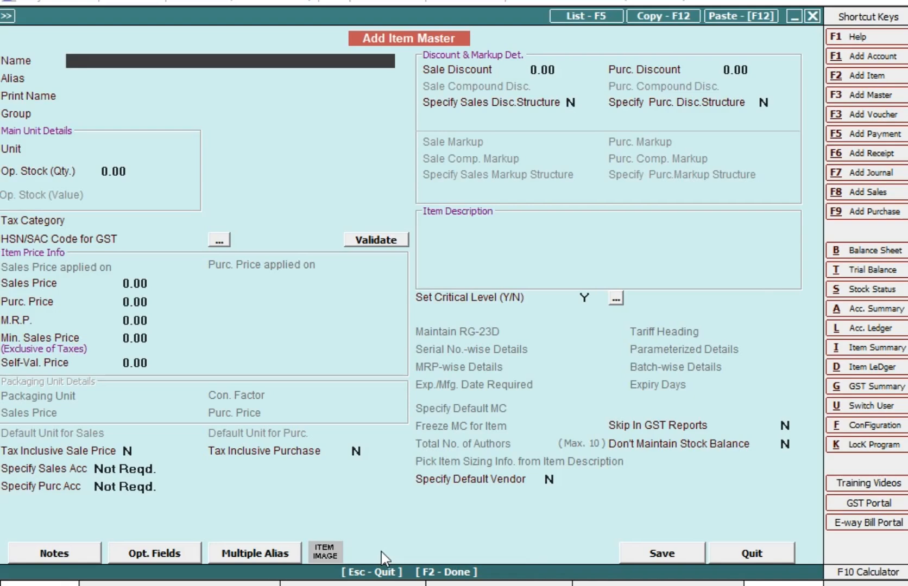
text(CROCKERY ITE)
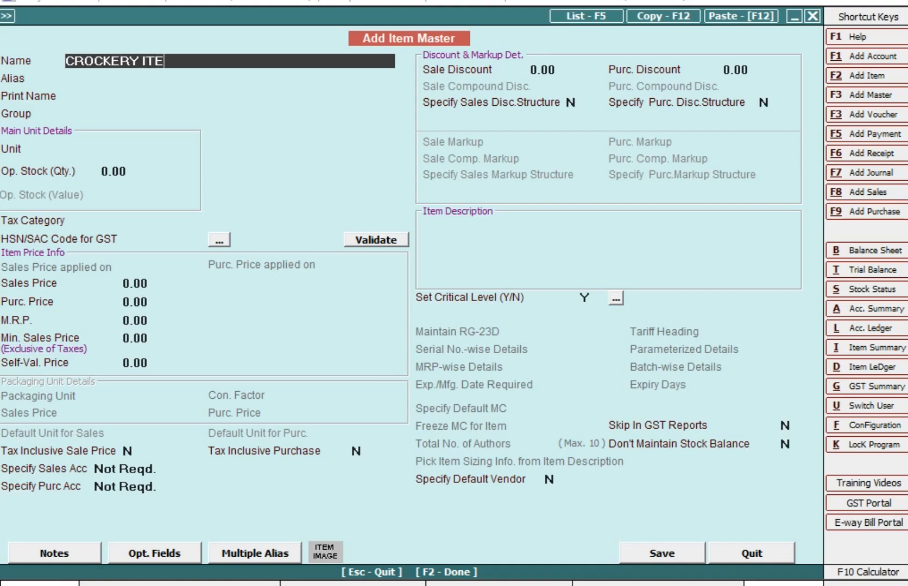
text(M)
key(Return)
key(Return)
Assign CROCKERY ITEM to the General group with NOS. as its main unit
text(G)
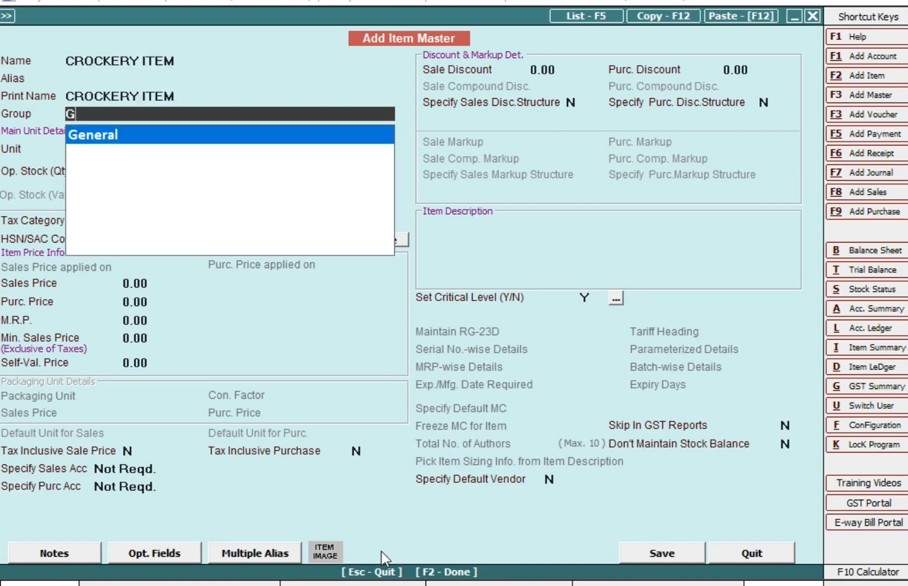
key(Return)
text(NO)
key(Return)
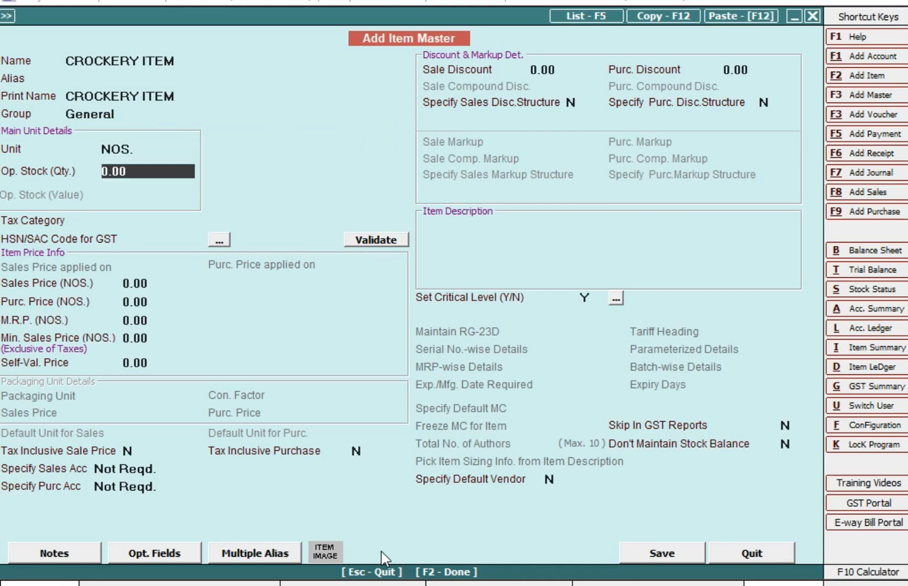
Set the item's tax category to GST 18%, skipping the opening stock and the HSN/SAC code
key(Return)
key(shift+Tab)
key(Return)
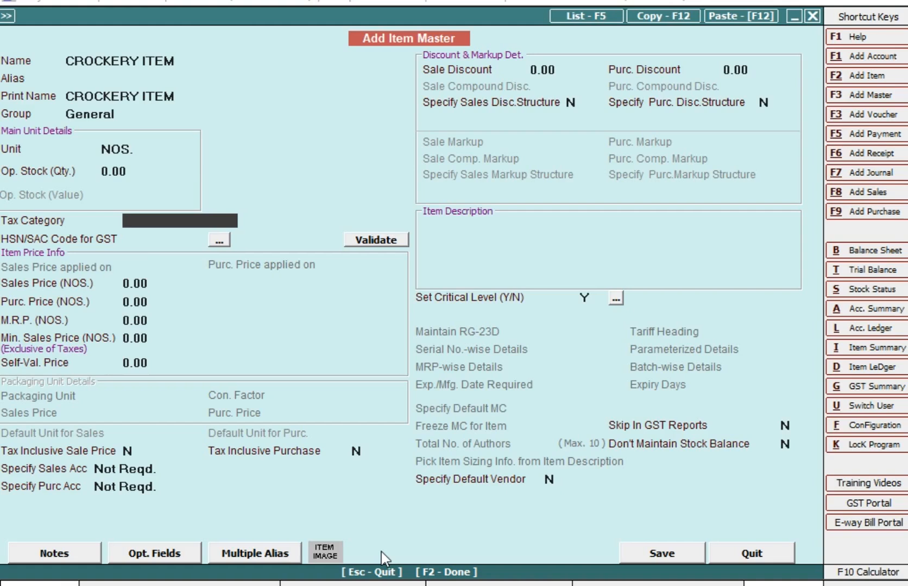
text(G)
key(Down)
key(Return)
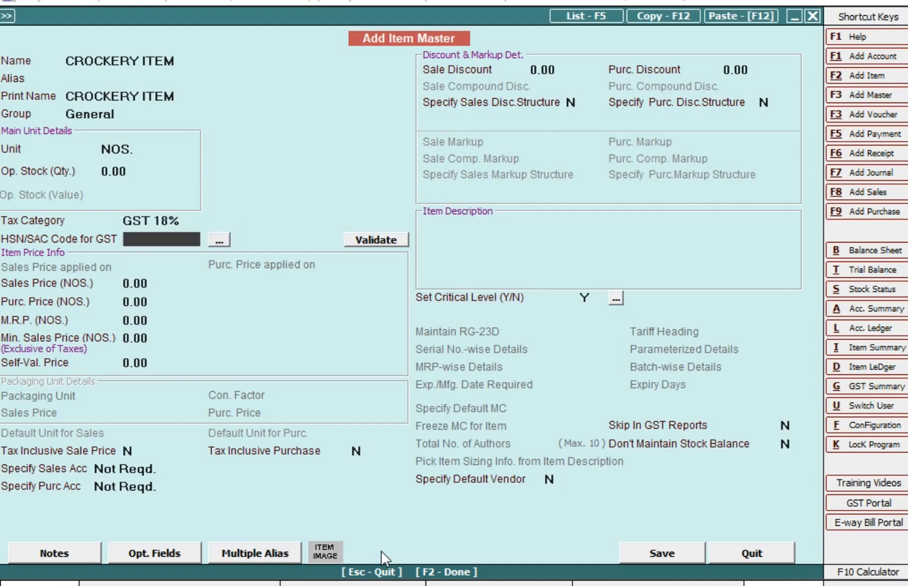
key(Return)
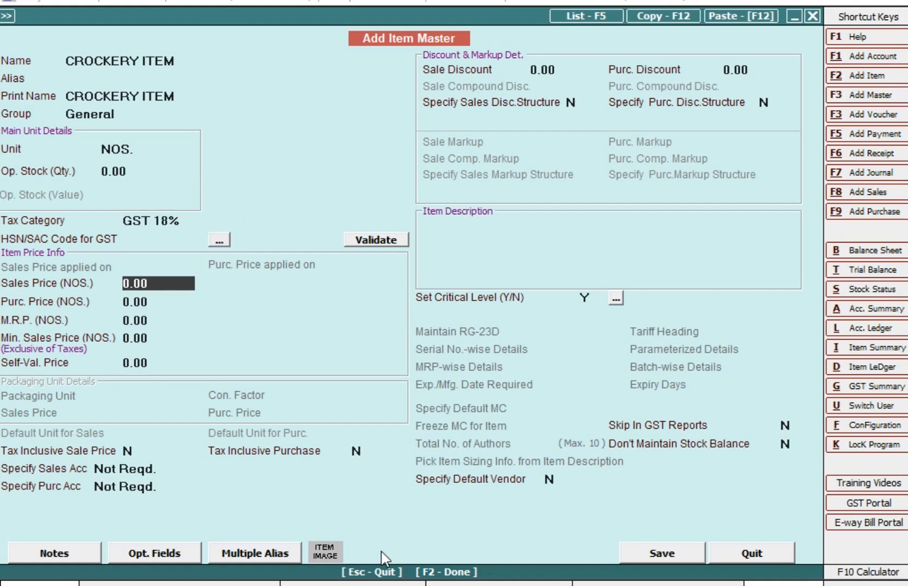
Open the sales price levels of CROCKERY ITEM and set the category R price to 200
key(F2)
key(Left)
key(Return)
key(Return)
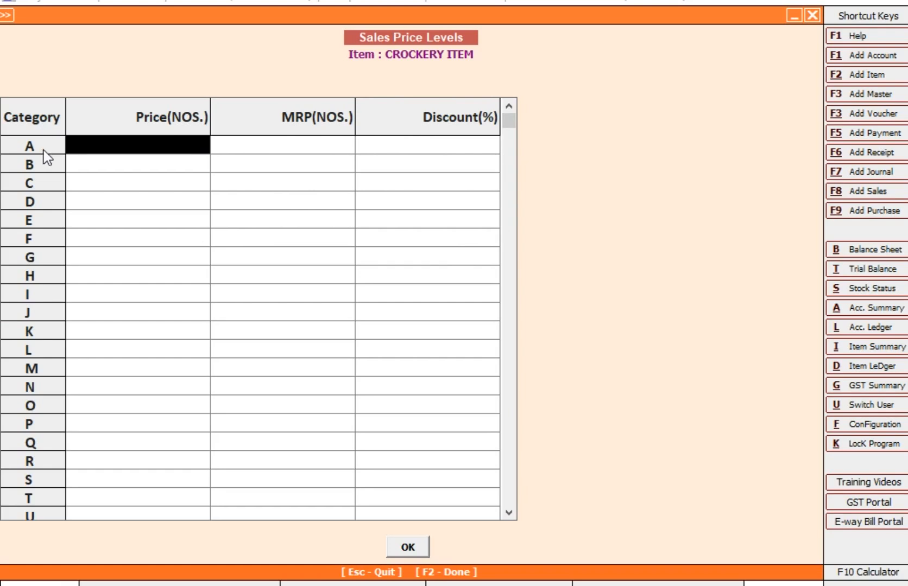
click(446, 144)
click(256, 147)
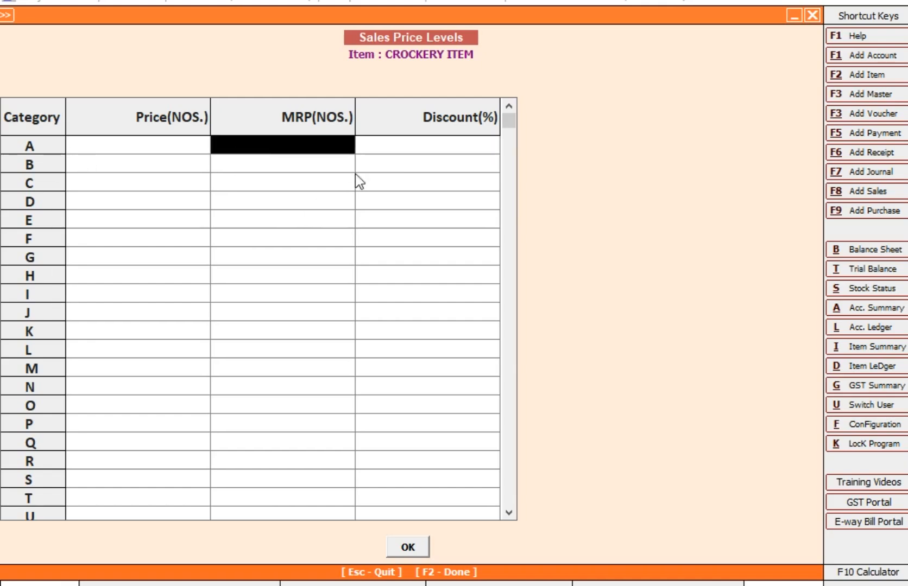
click(115, 461)
text(200)
key(Return)
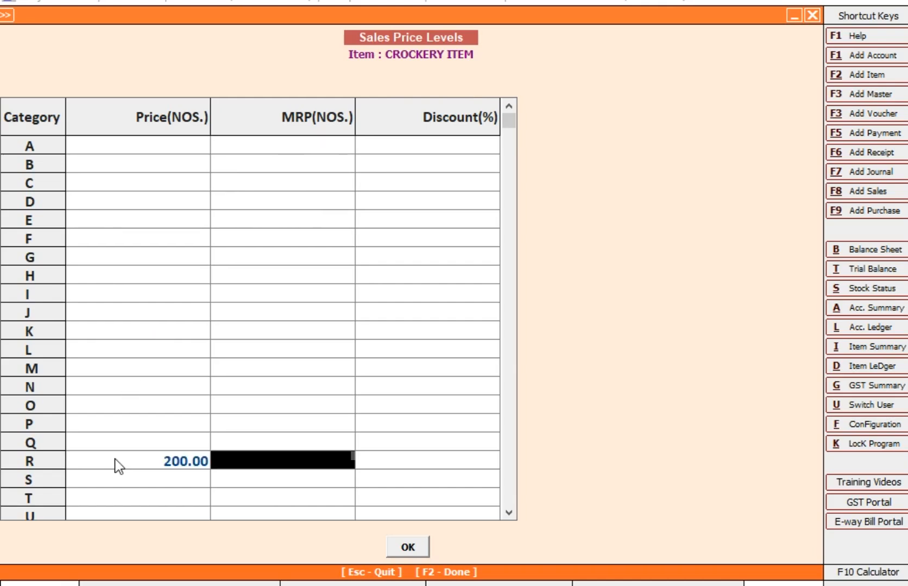
Set the category W price of CROCKERY ITEM to 180
key(Down)
key(Down)
key(Down)
key(Down)
key(Up)
key(Up)
key(Up)
key(Up)
key(Up)
key(Right)
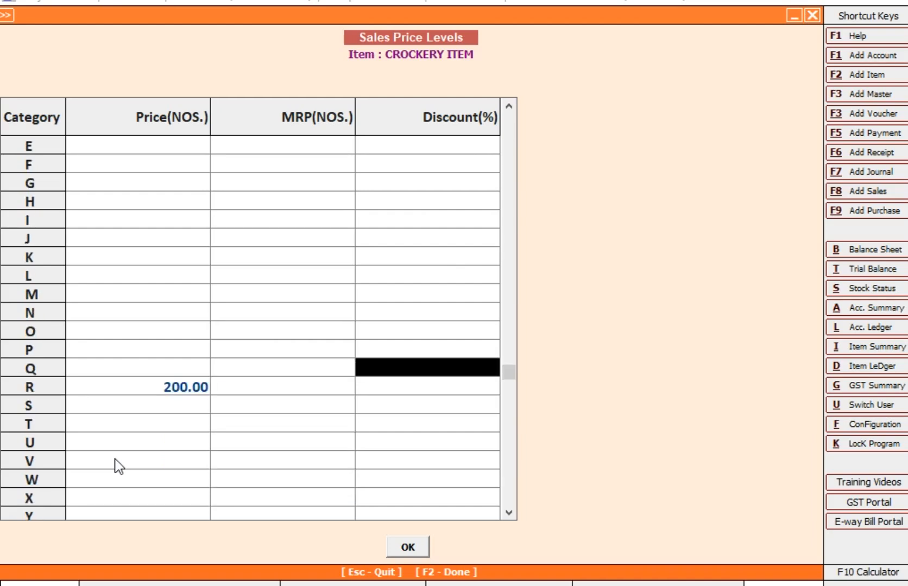
key(Down)
key(Left)
key(Down)
key(Left)
key(Down)
key(Down)
key(Down)
key(Down)
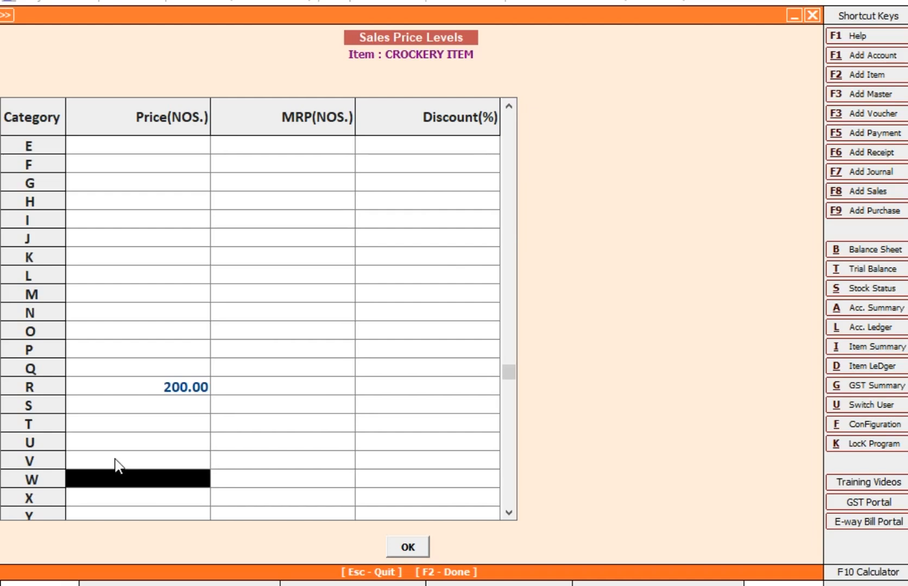
text(18)
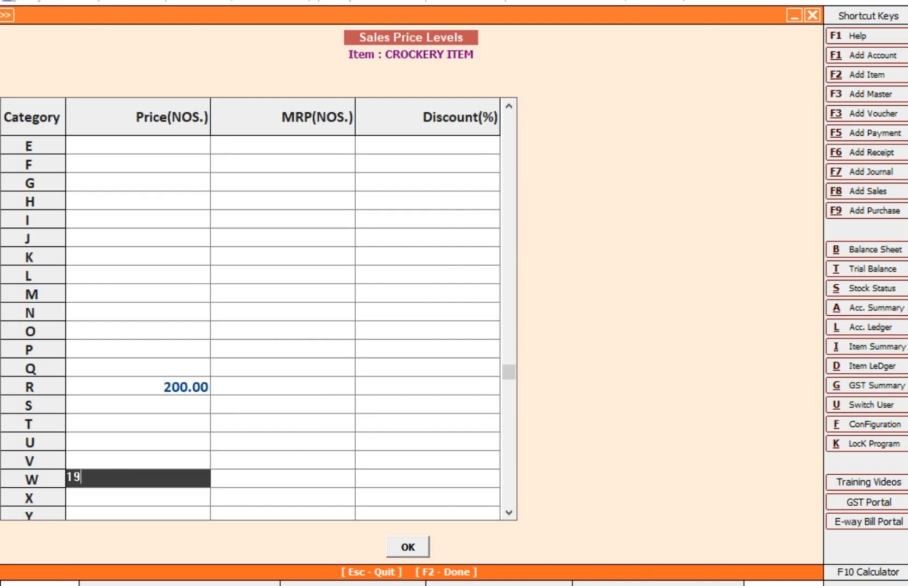
text(0)
key(Return)
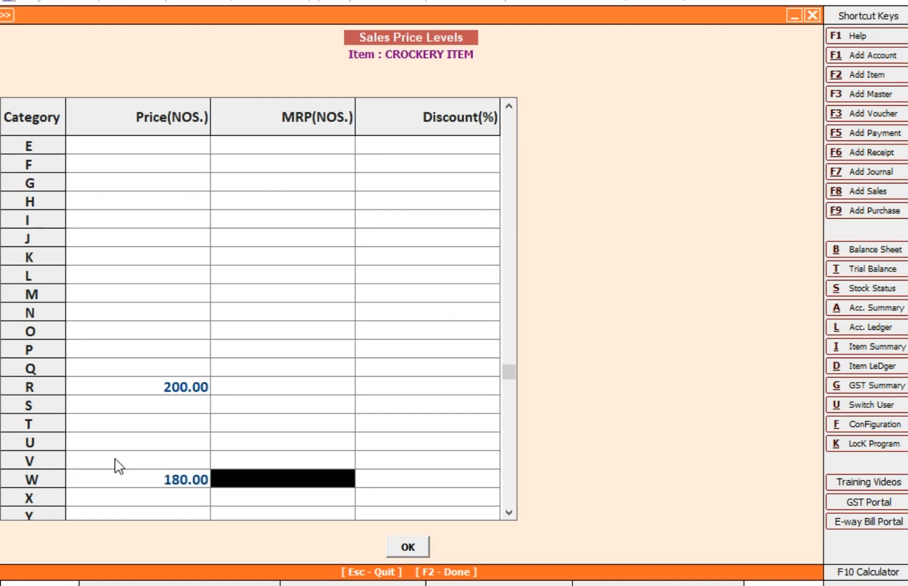
Review the item's sales price levels from category W back up to category A
key(Up)
key(Up)
key(Up)
key(Up)
key(Up)
key(Up)
key(Up)
key(Up)
key(Up)
key(Up)
key(Up)
key(Up)
key(Up)
key(Up)
key(Up)
key(Up)
key(Up)
key(Up)
key(Up)
key(Up)
key(Up)
key(Left)
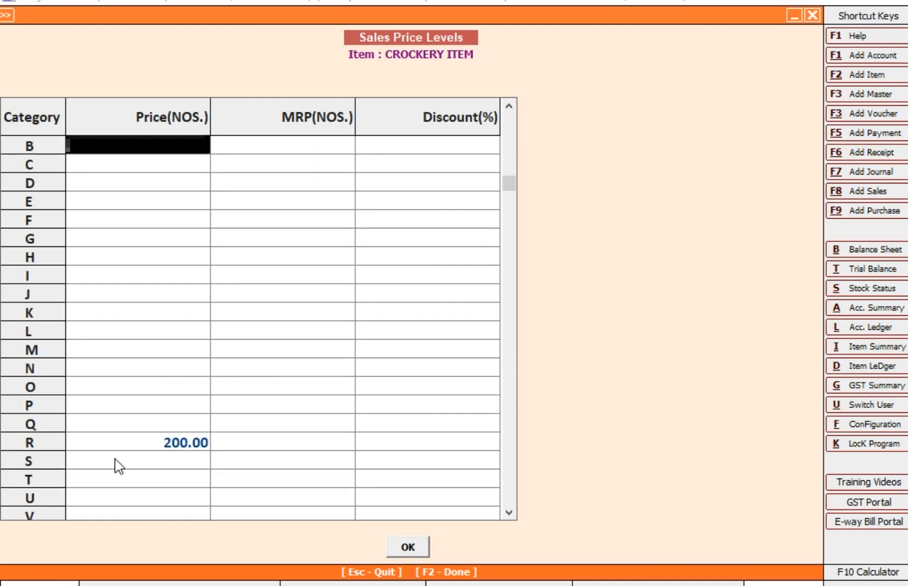
key(Up)
key(Up)
key(Down)
key(Down)
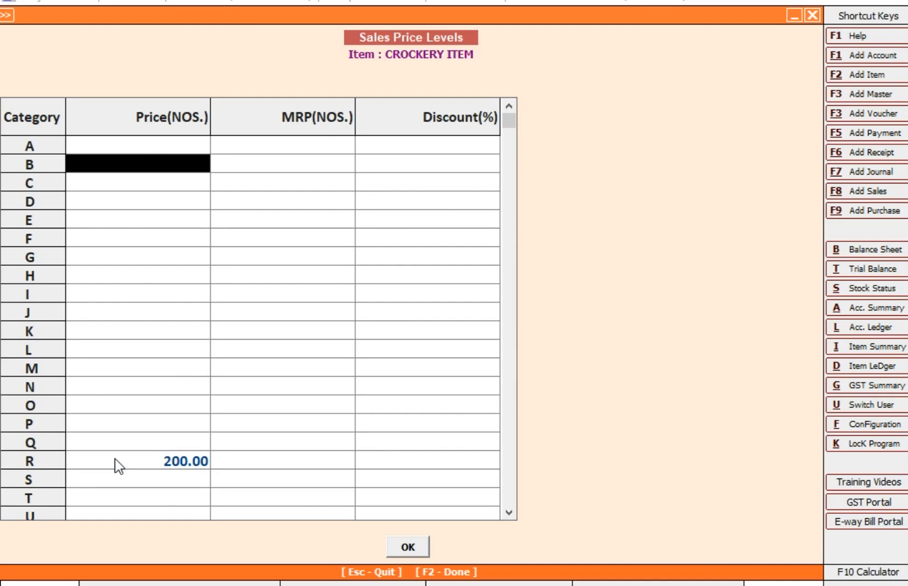
Accept the sales price levels, save the CROCKERY ITEM master and leave item entry
click(407, 548)
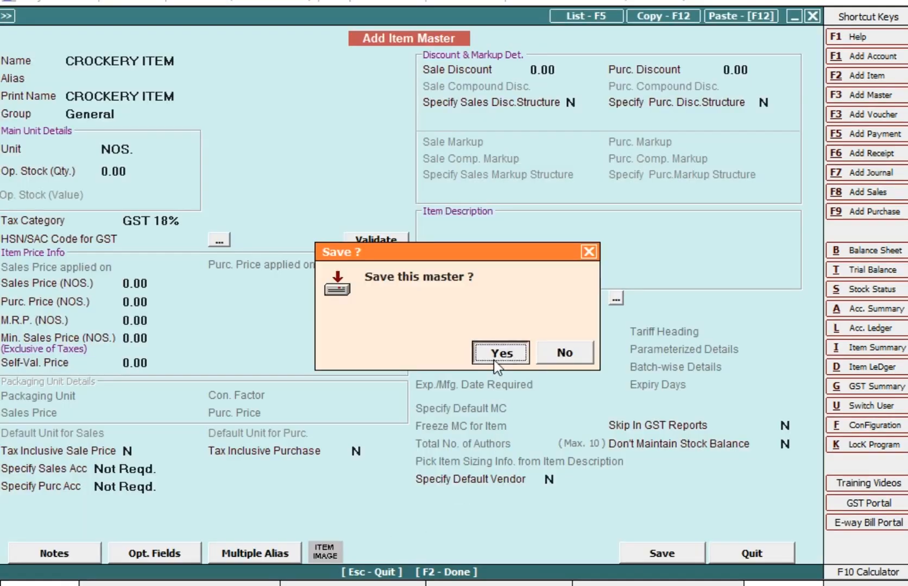
click(493, 361)
key(Escape)
key(Escape)
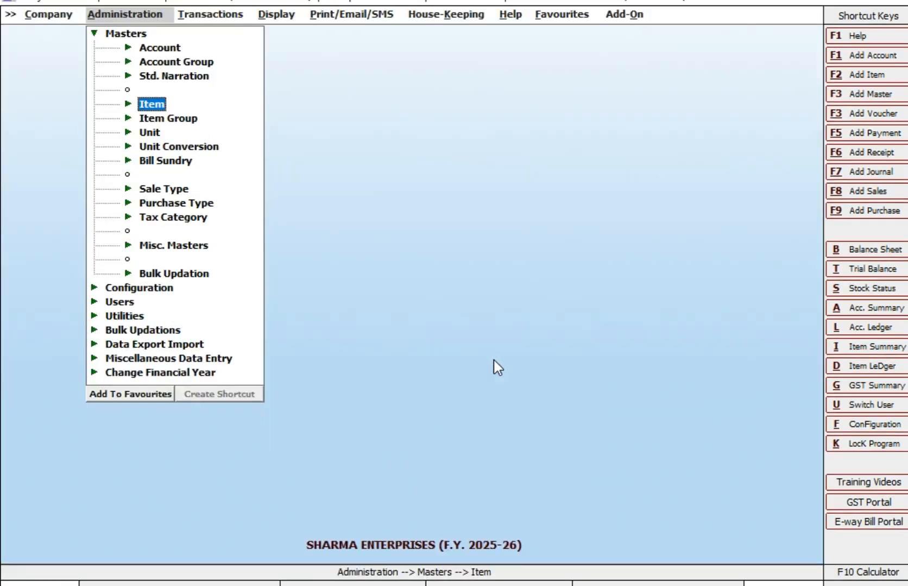
Start a sales voucher in series Main dated 03-04-2025 with sale type L/GST-MultiRate for the party MR ABC (SALES PARTY)
key(Right)
key(Return)
key(Return)
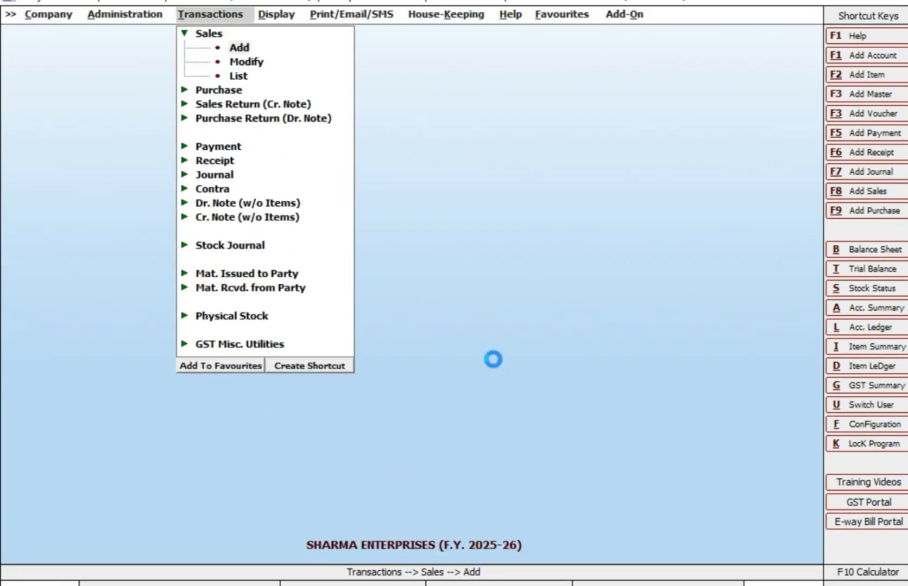
key(Return)
key(Return)
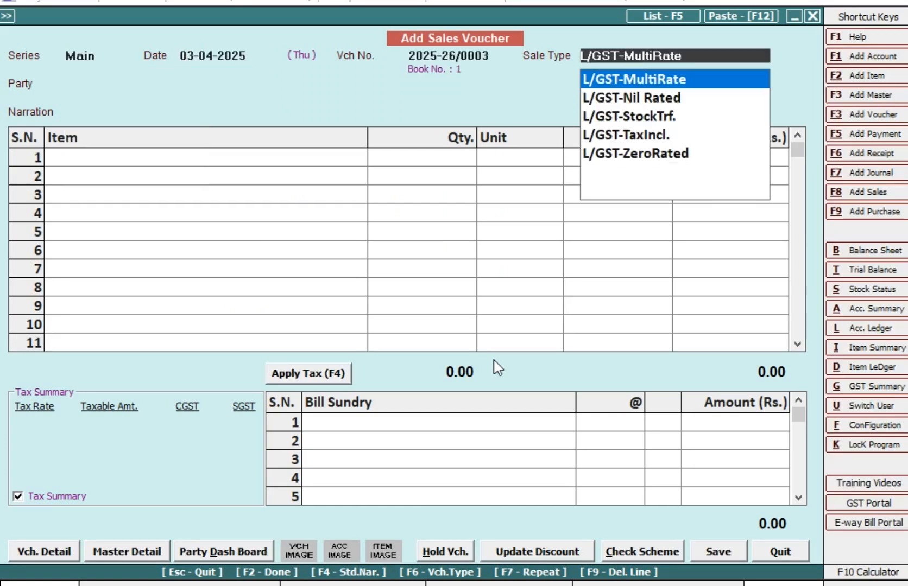
key(Return)
text(MR)
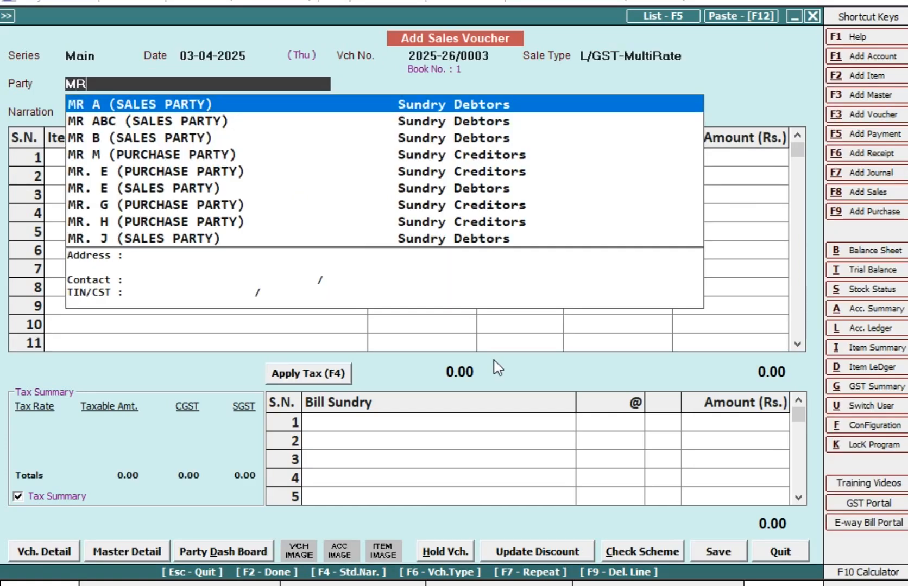
key(Down)
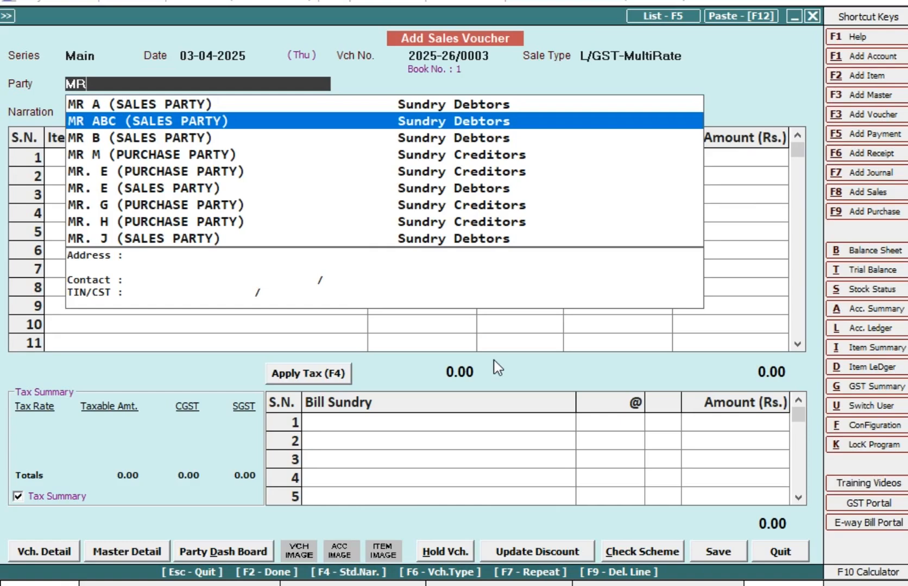
key(Return)
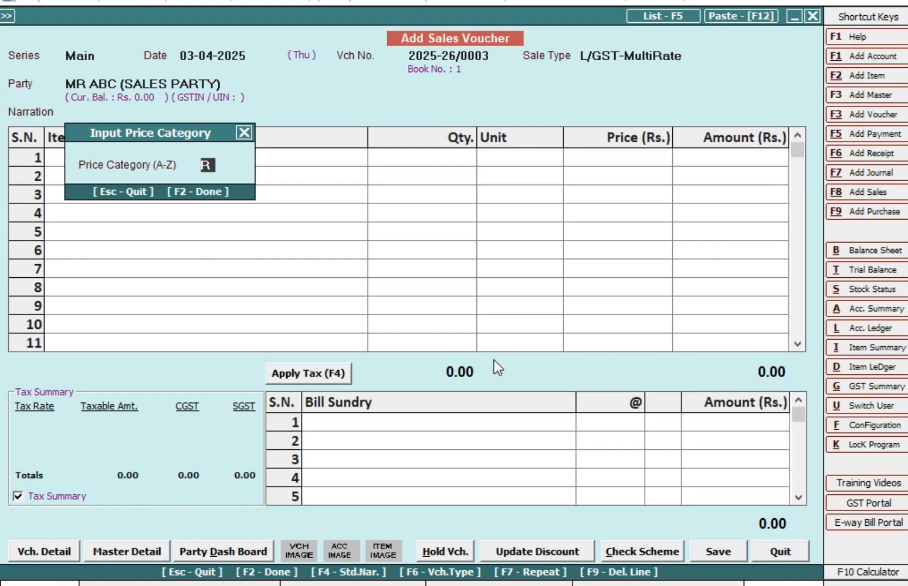
Assign price category W to the voucher's party and update that sales category in the party master
text(W)
key(Return)
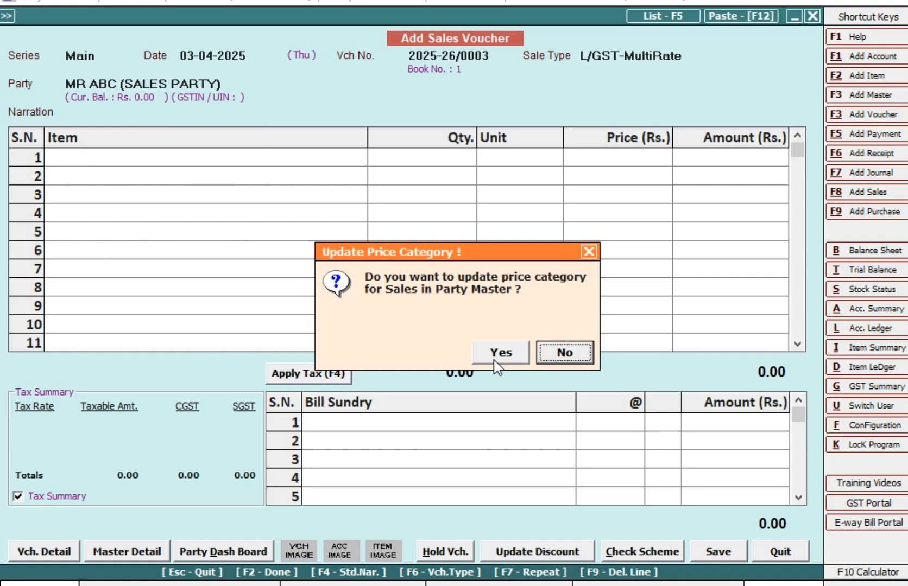
key(Left)
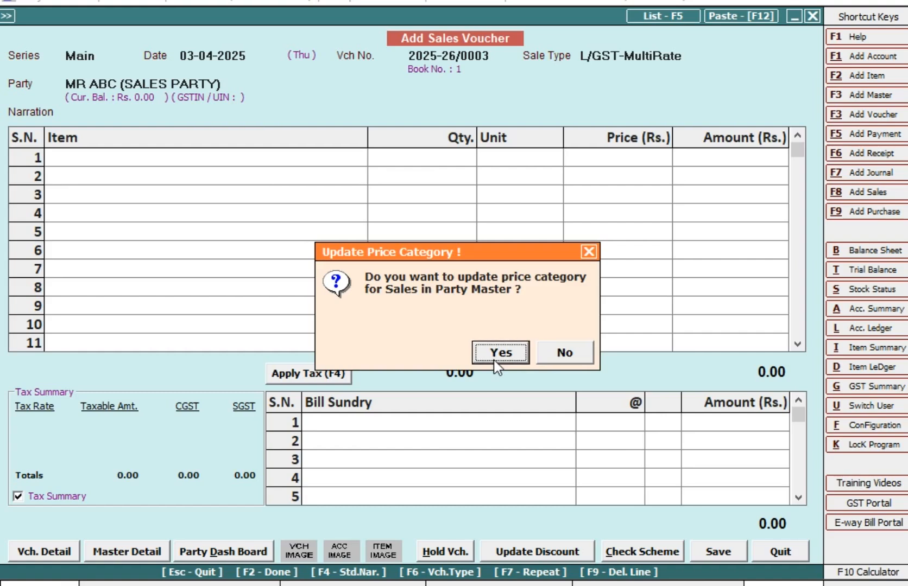
key(Return)
key(Return)
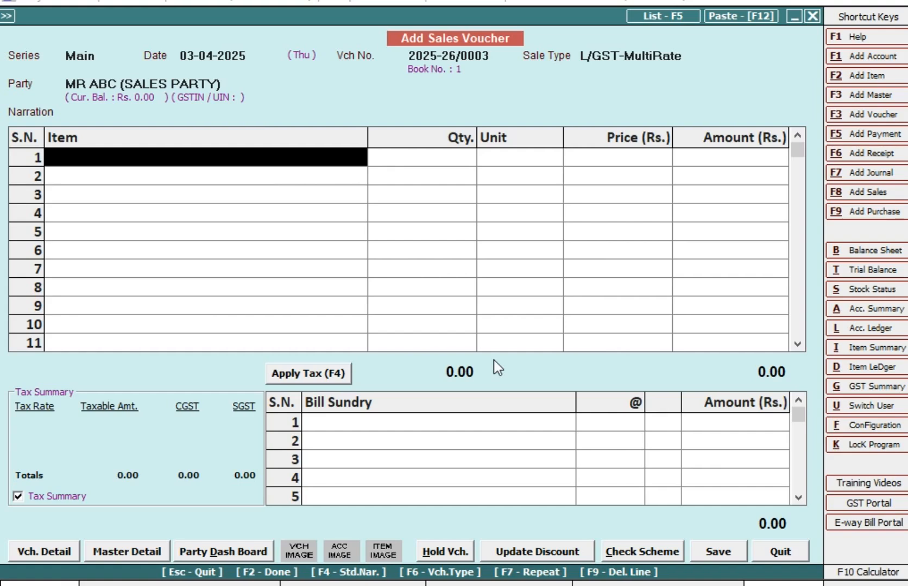
Add CROCKERY ITEM as the first item line of the sales voucher
text(R)
key(Down)
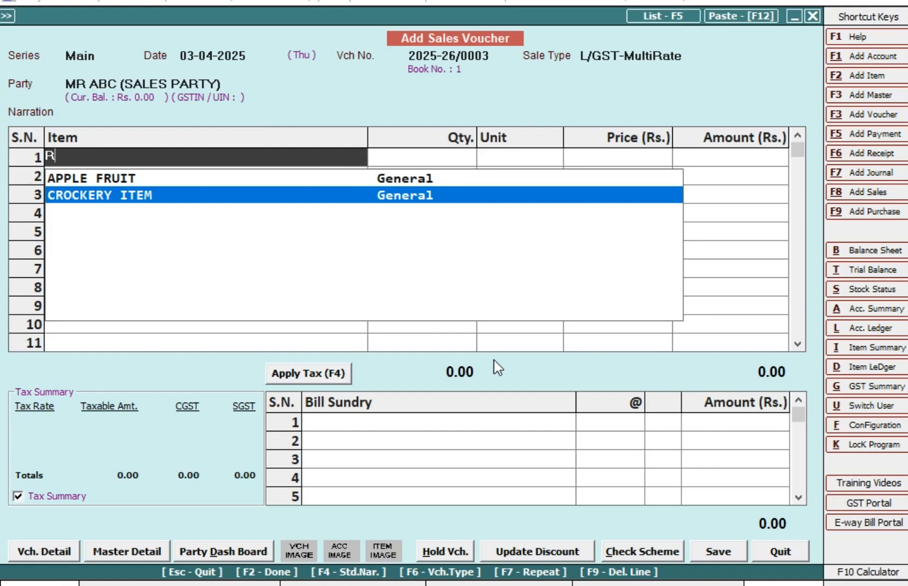
key(Return)
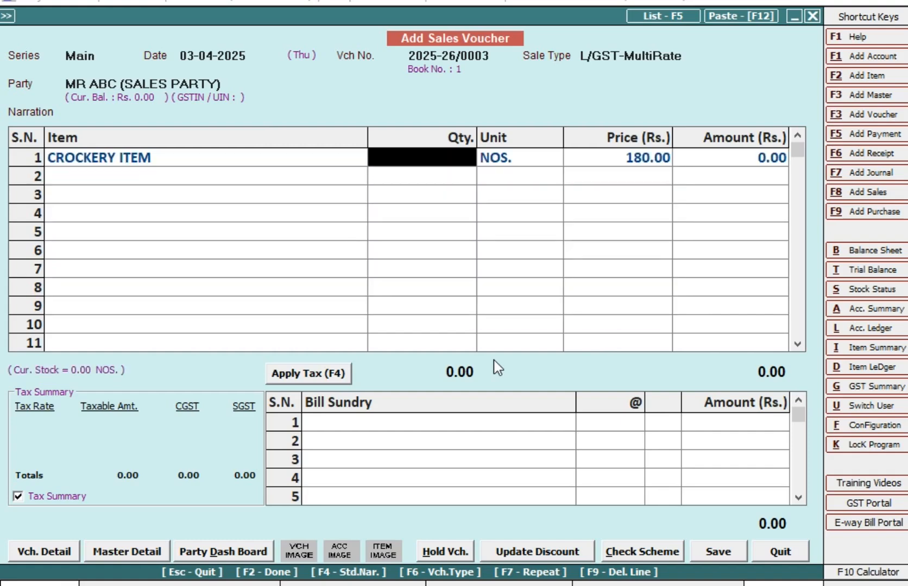
Check the unit, price and amount filled in on the CROCKERY ITEM line
key(Left)
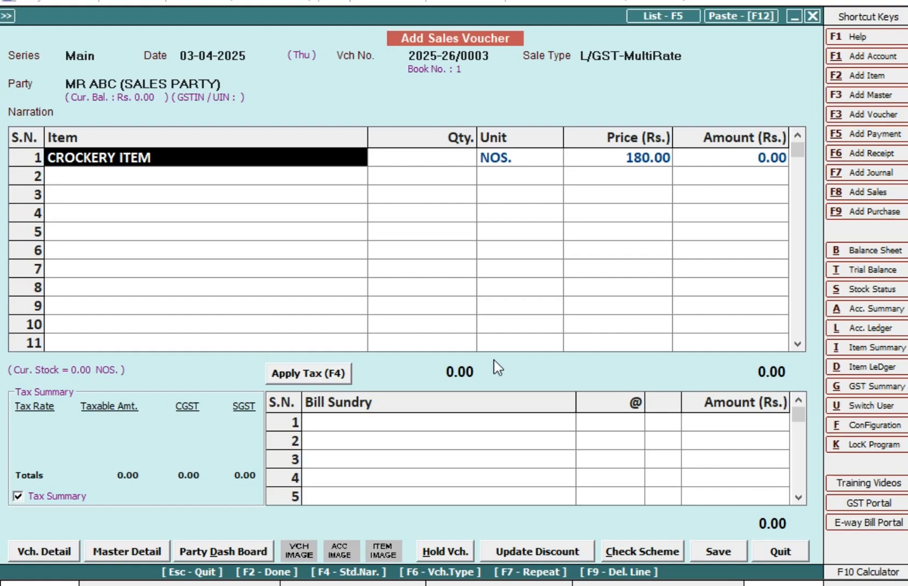
key(Right)
key(Right)
key(Right)
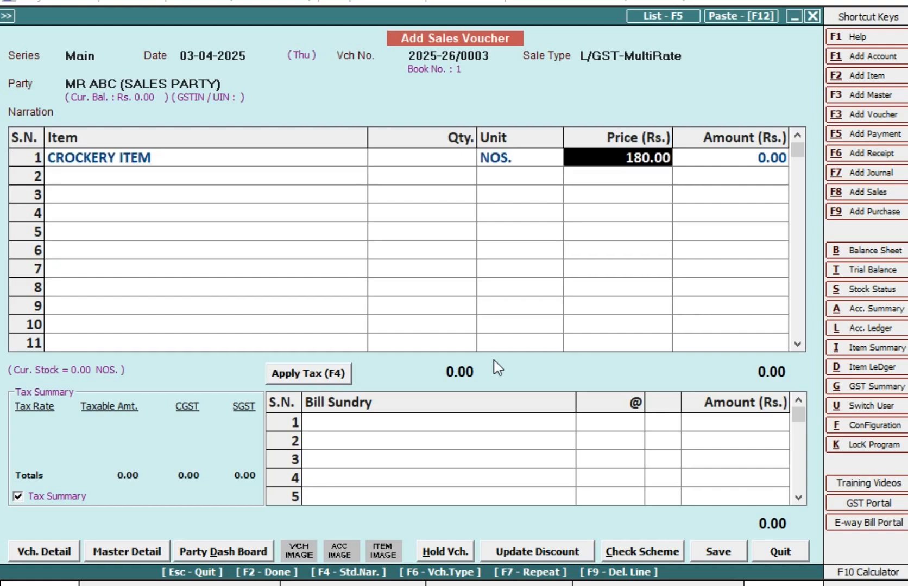
key(Left)
key(Right)
key(Right)
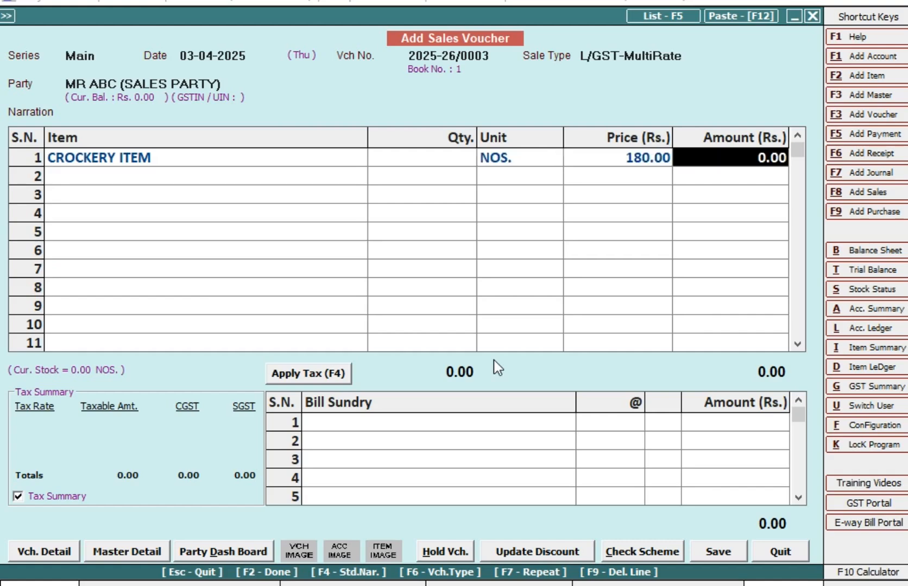
key(Left)
key(Left)
key(Left)
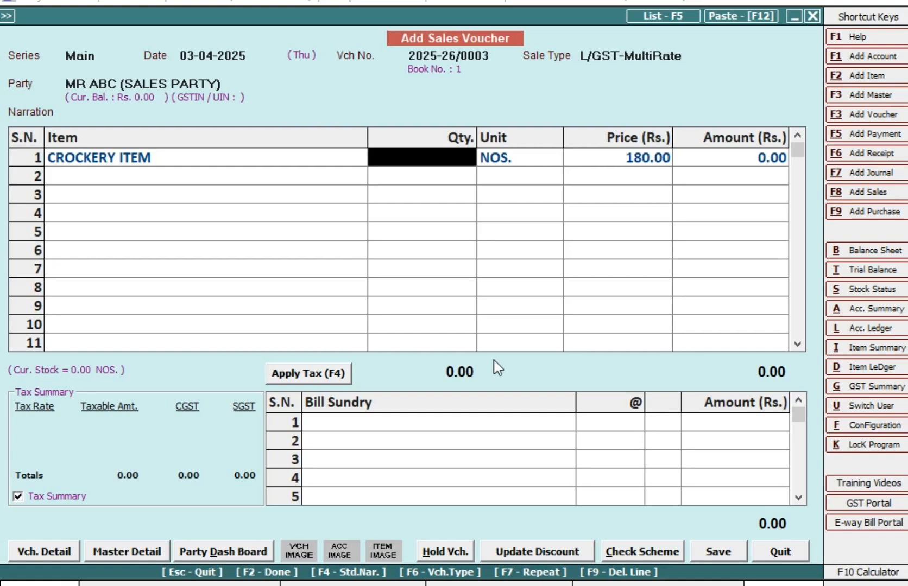
Change the voucher's price category to R and update that sales category in the party master
key(Up)
key(Up)
key(Return)
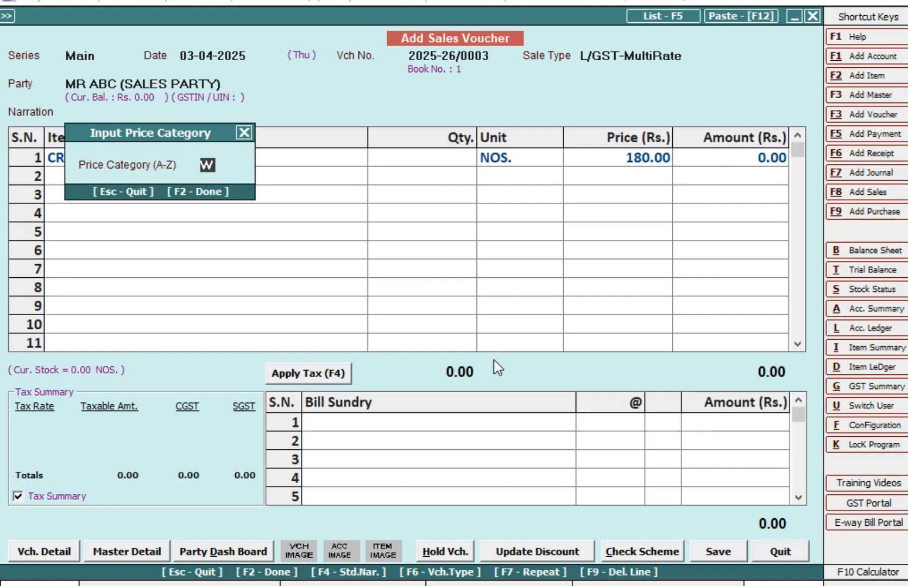
text(R)
key(F2)
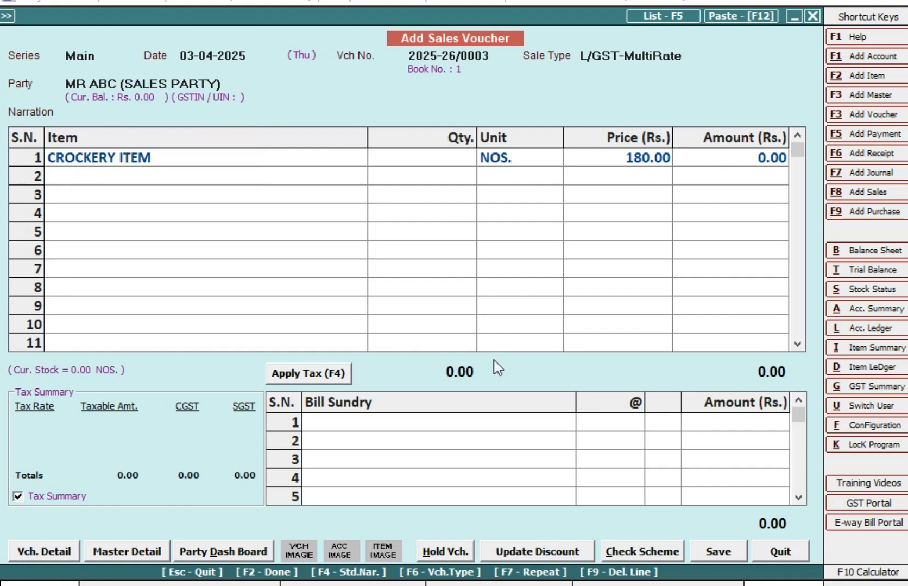
click(493, 361)
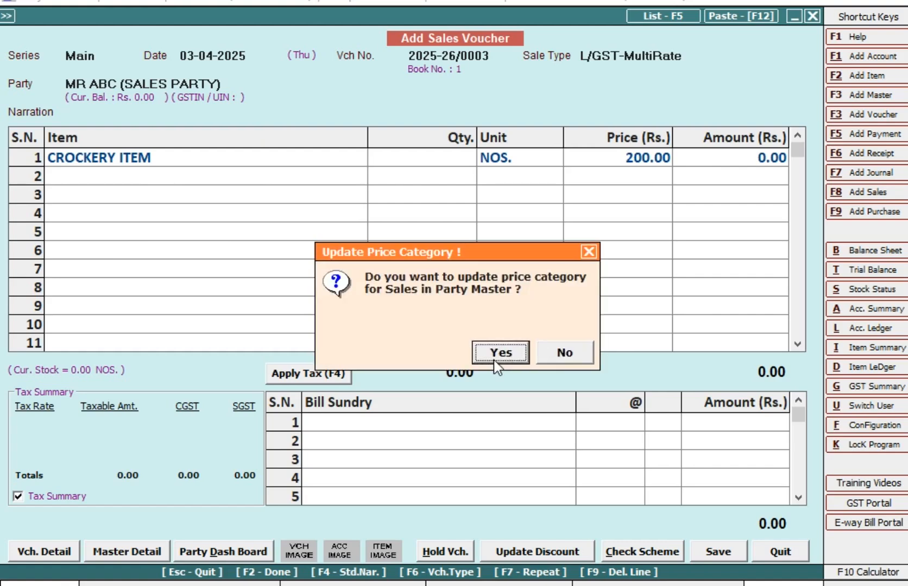
click(494, 360)
Set the CROCKERY ITEM quantity to 10, accept the negative stock and finish the item lines
key(Right)
key(Right)
key(Left)
key(Left)
key(Left)
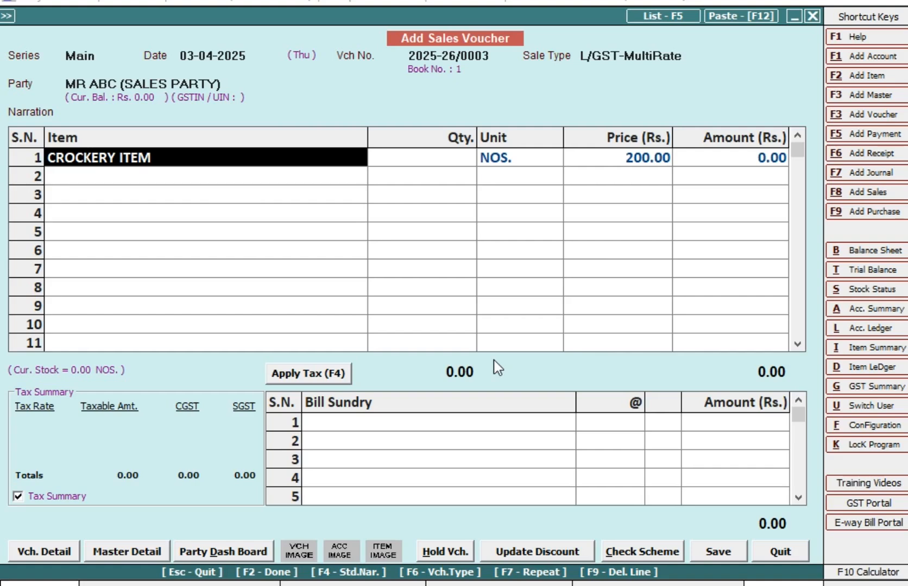
key(Right)
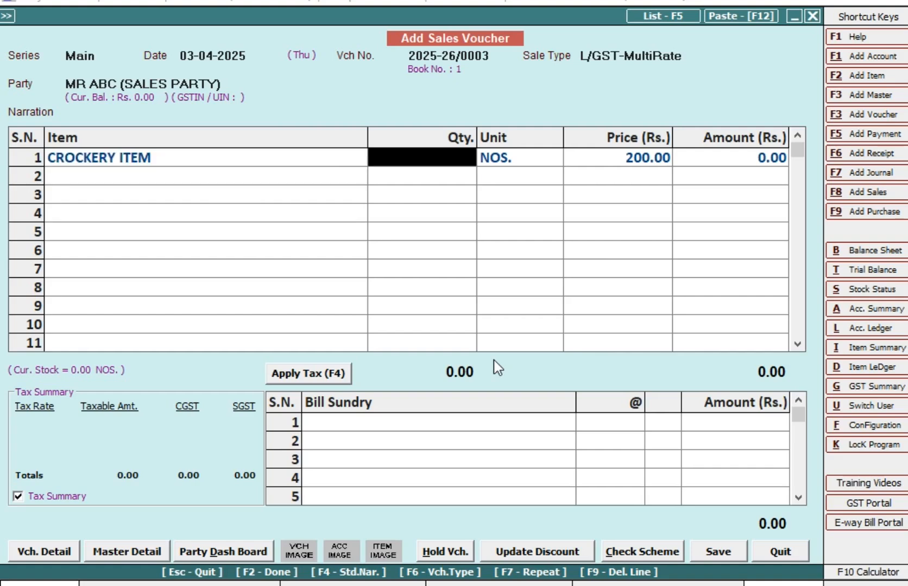
text(10)
key(Return)
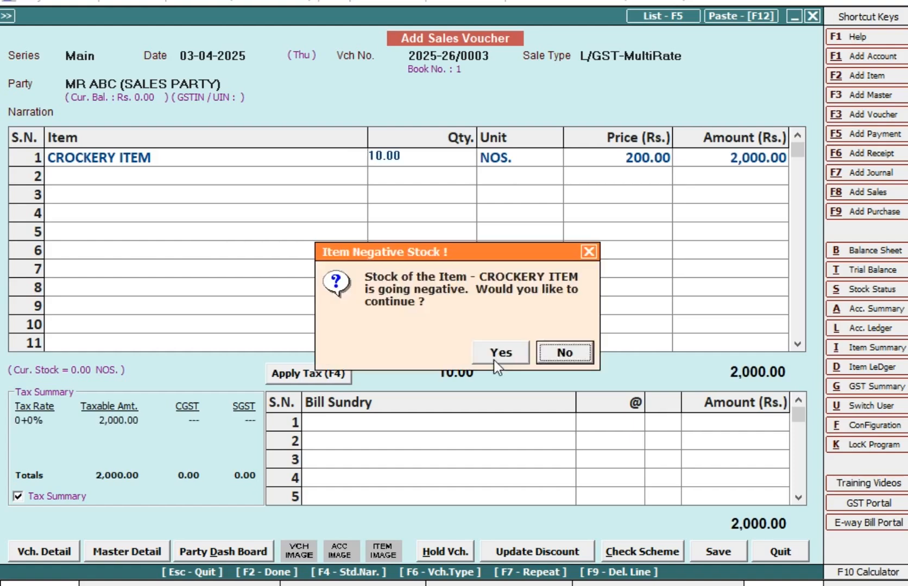
key(Return)
key(Return)
key(Return)
key(Return)
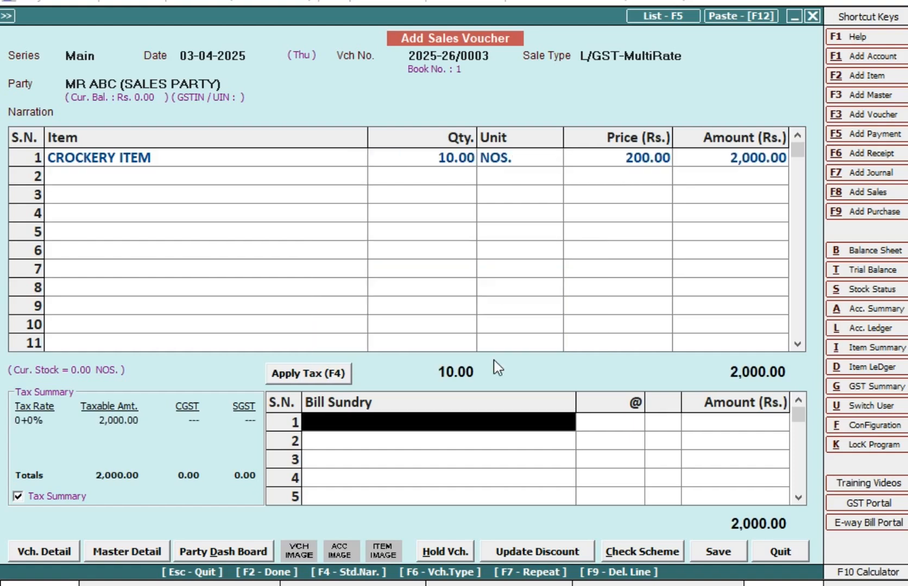
Apply the CGST and SGST bill sundries at 9% each to the voucher
text(CG)
key(Return)
key(Return)
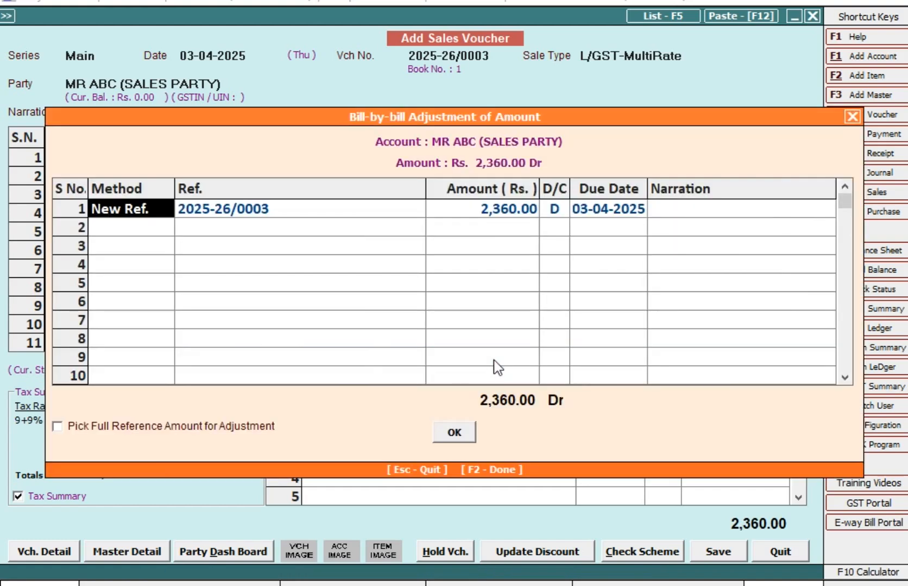
Accept the new bill reference, save the sales voucher without printing the invoice and leave voucher entry
key(F2)
key(Return)
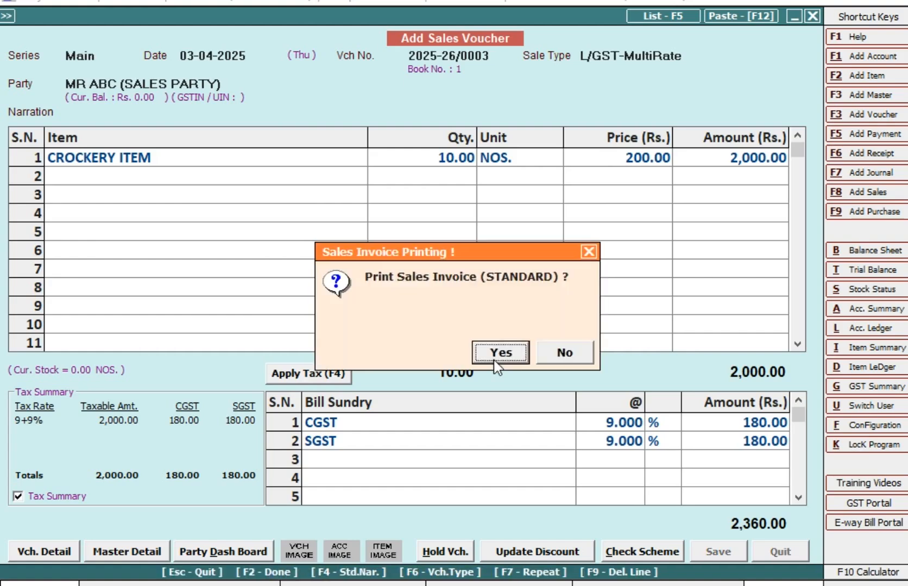
key(Escape)
key(Escape)
key(Escape)
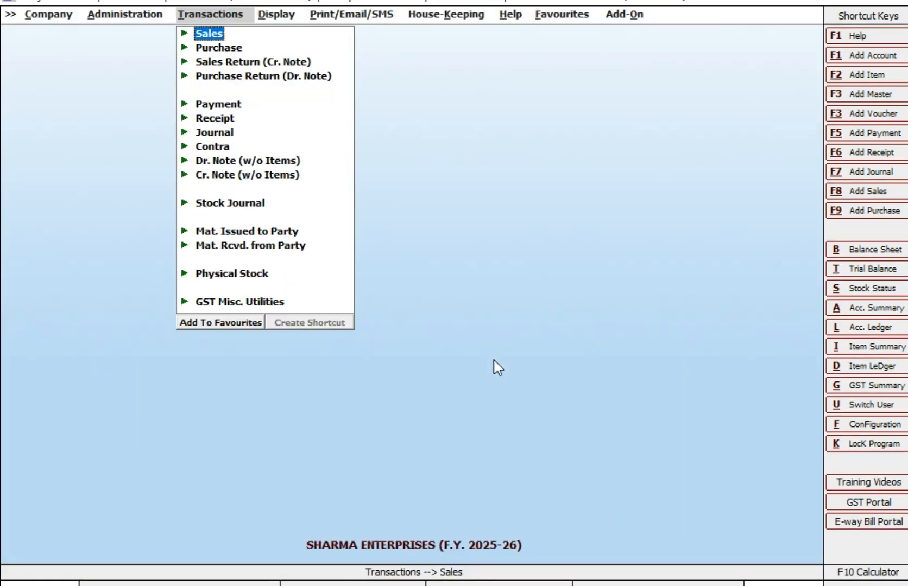
Open the item pricing mode options for vouchers in the inventory features configuration
key(Left)
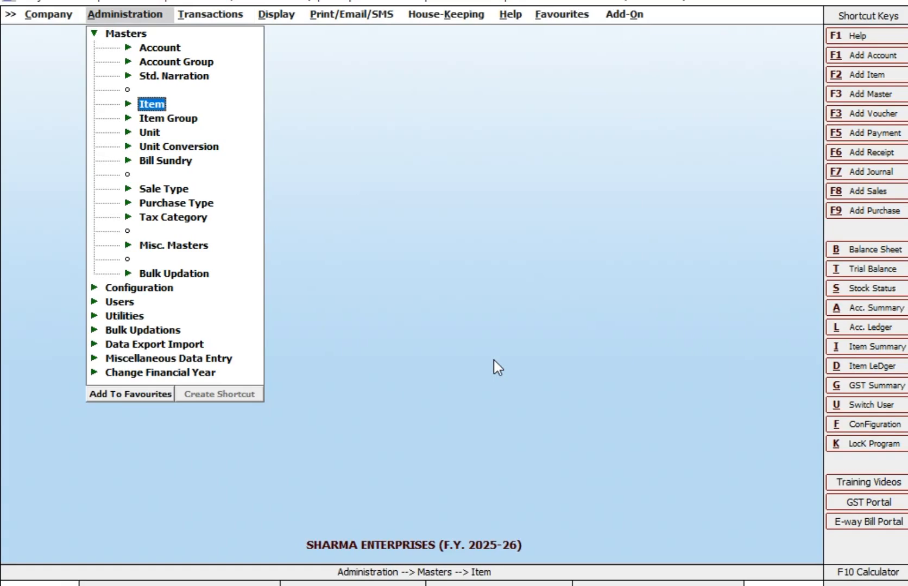
key(Left)
key(Left)
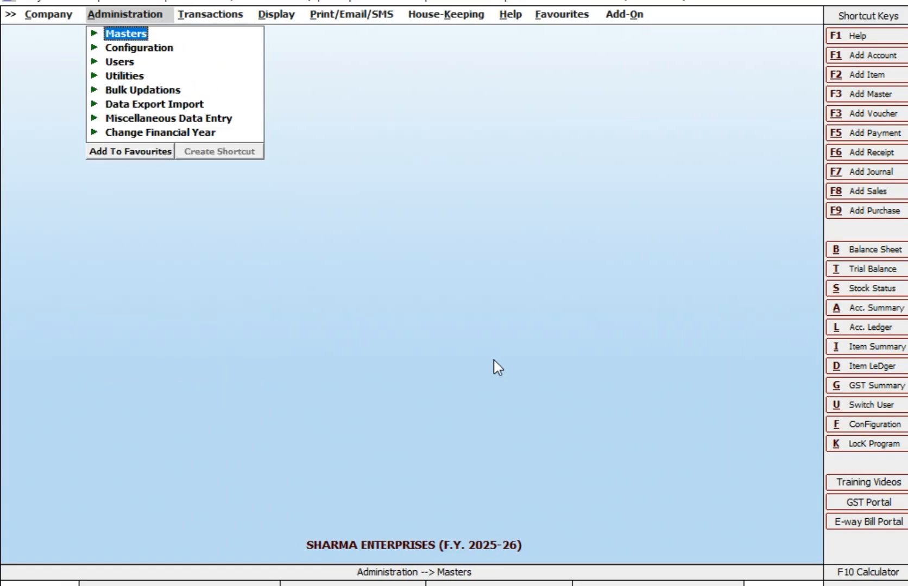
key(Down)
key(Return)
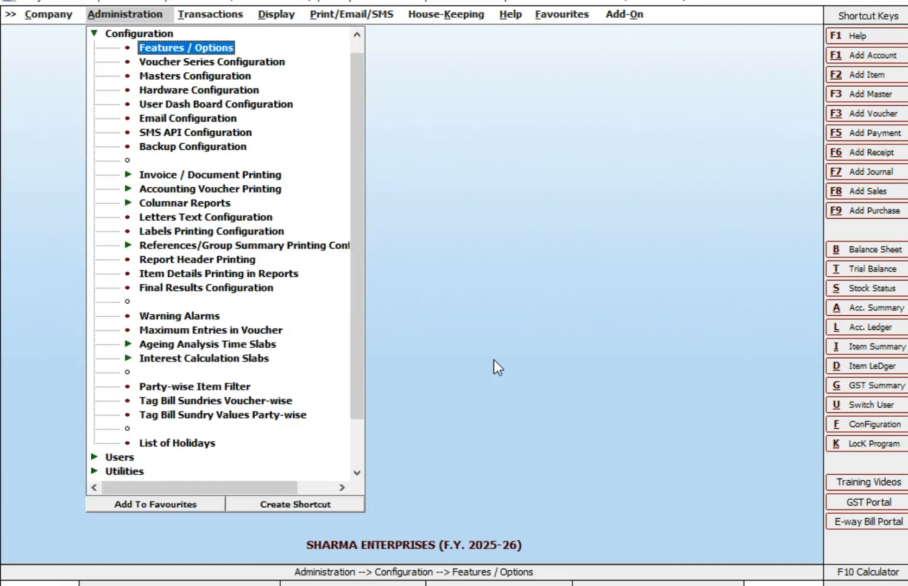
key(Return)
key(Down)
key(Down)
key(Down)
key(Down)
key(Return)
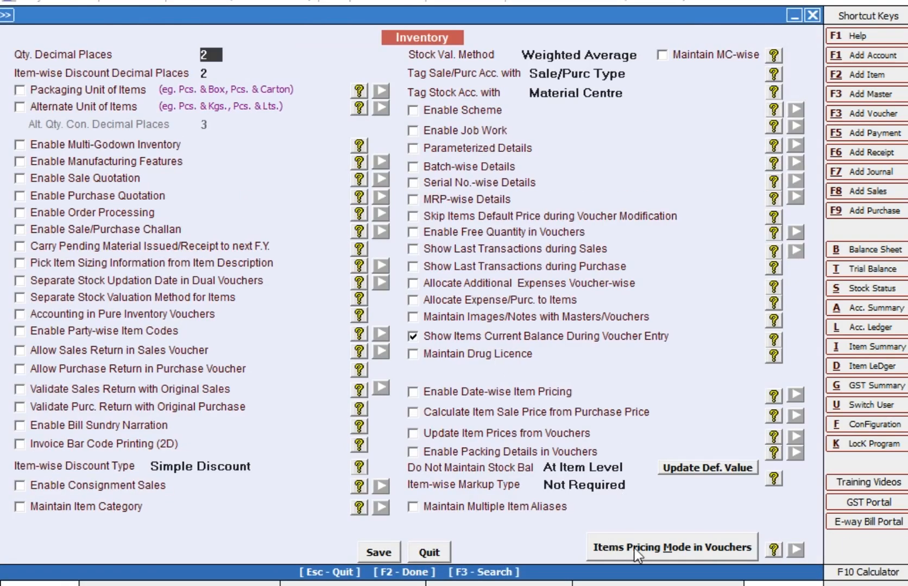
click(636, 549)
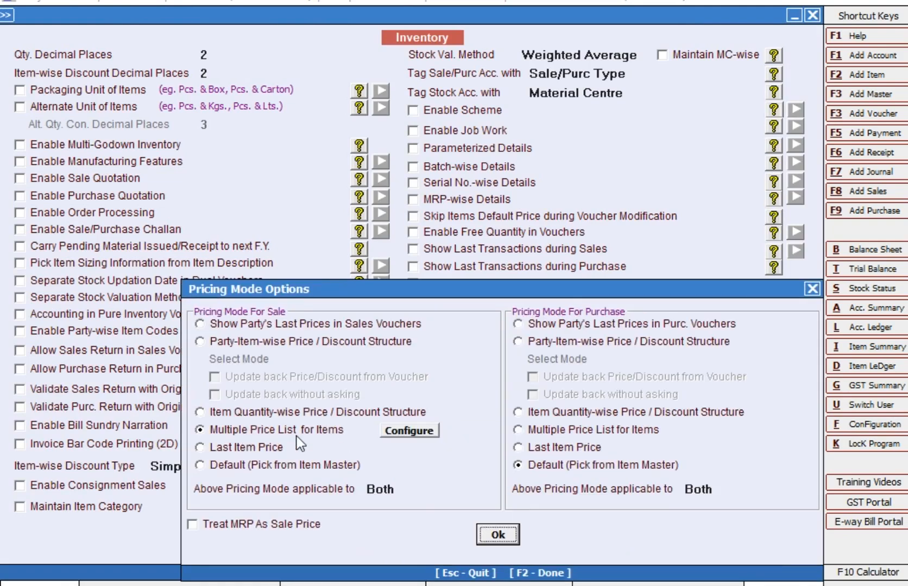
Configure multiple price lists to input the price category after the item instead of after the party, and save the inventory options
click(421, 433)
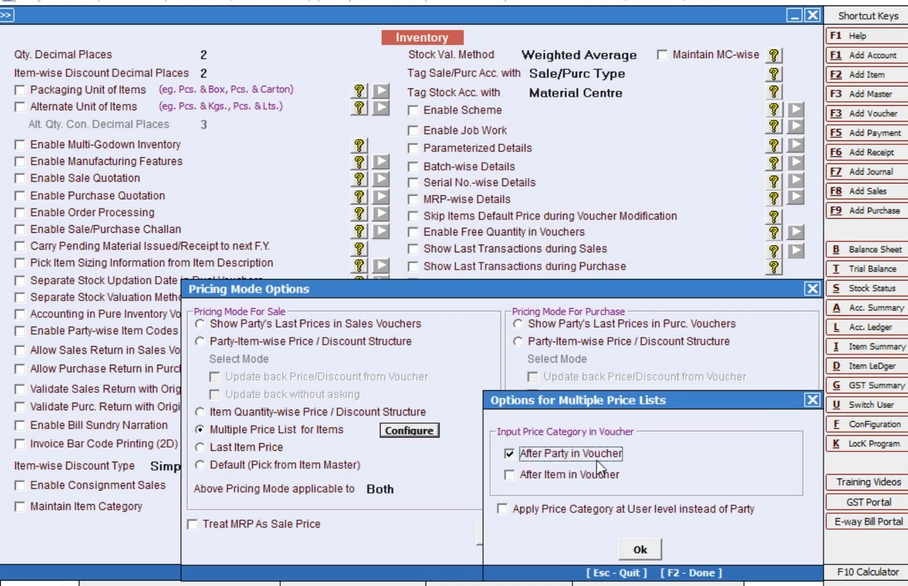
click(570, 474)
click(567, 456)
click(640, 550)
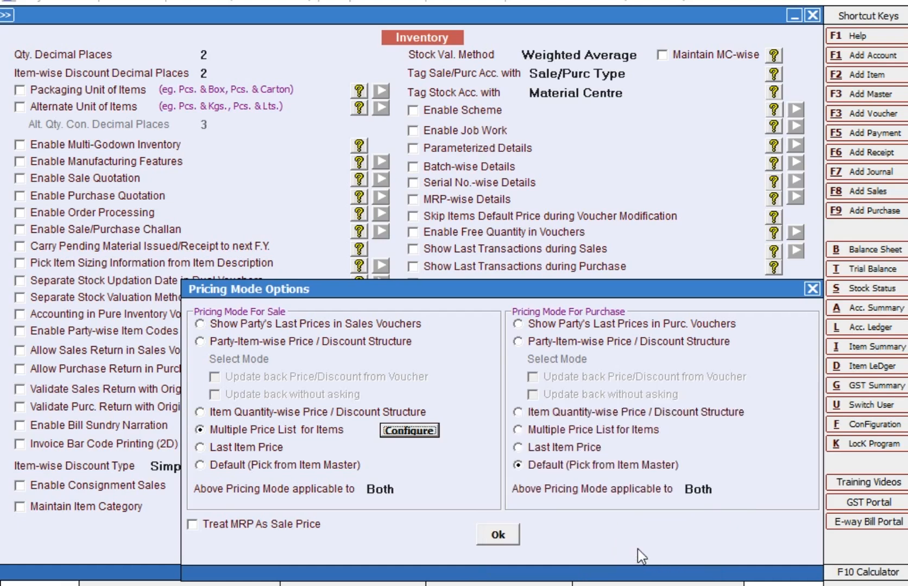
click(505, 538)
click(377, 550)
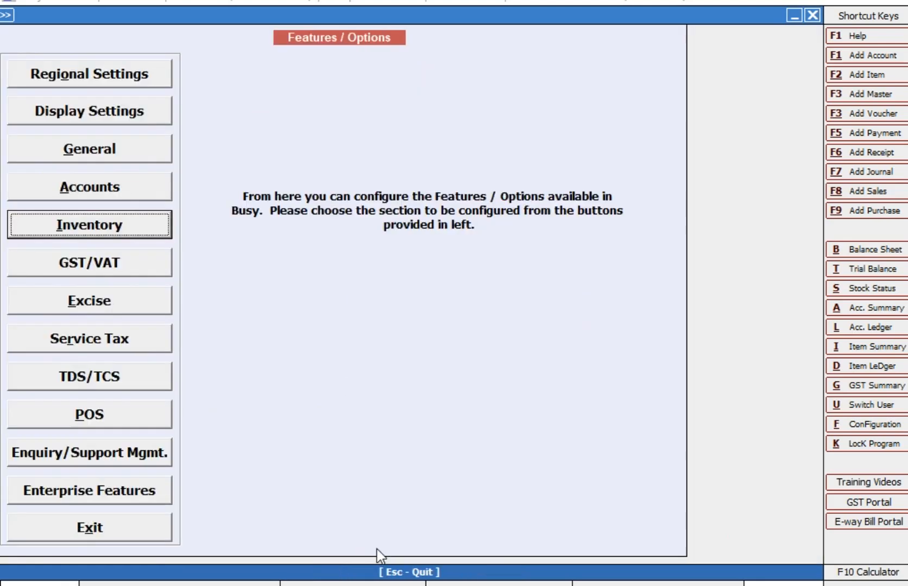
key(Escape)
key(Escape)
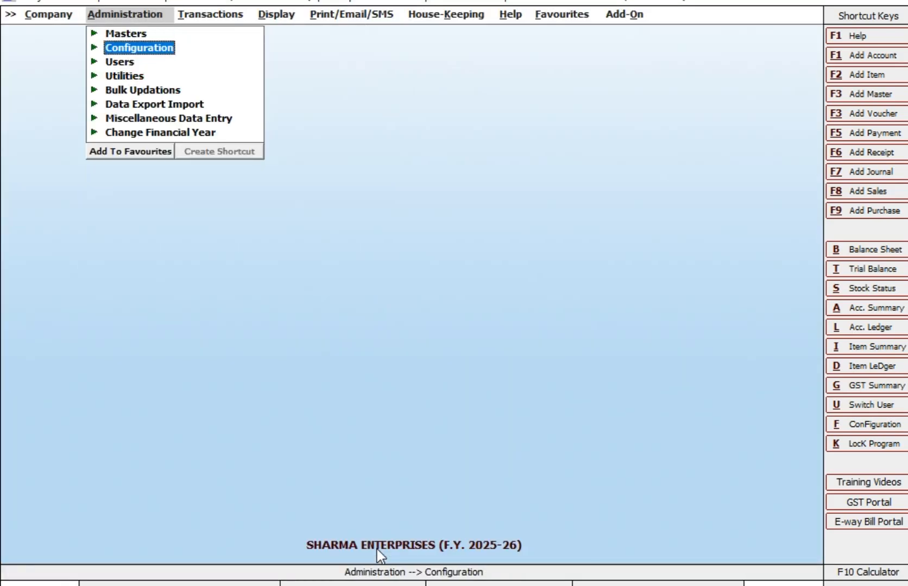
Expand the item commands among the administration masters
key(Up)
key(Return)
key(Down)
key(Down)
key(Down)
key(Down)
key(Return)
key(Down)
key(Down)
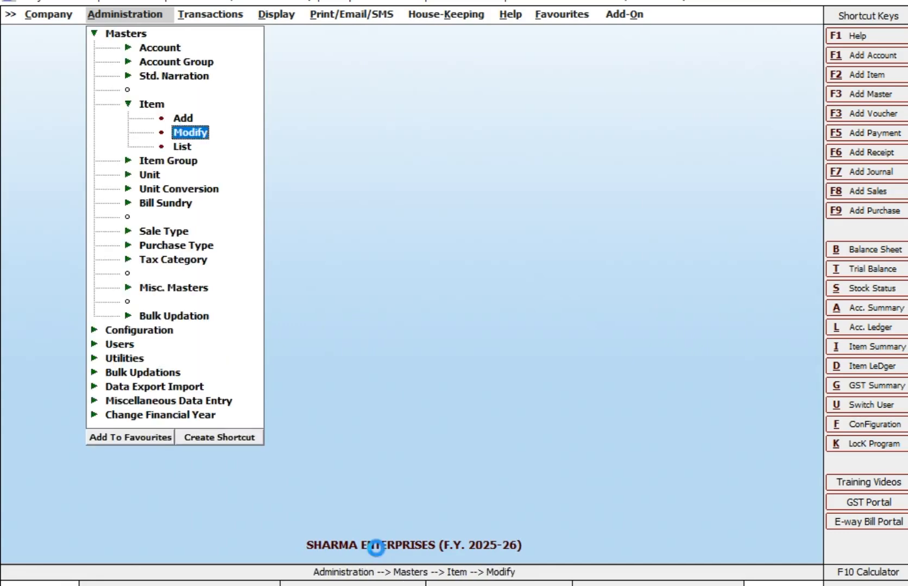
key(Return)
key(Escape)
key(Up)
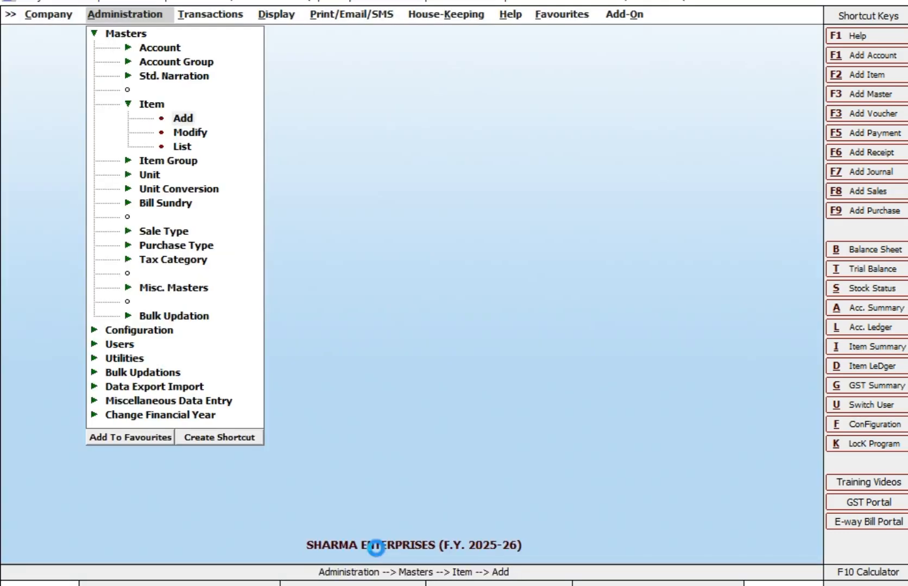
Start a new item master named GENERAL ITEM in the group General, without an alias
key(Return)
text(G)
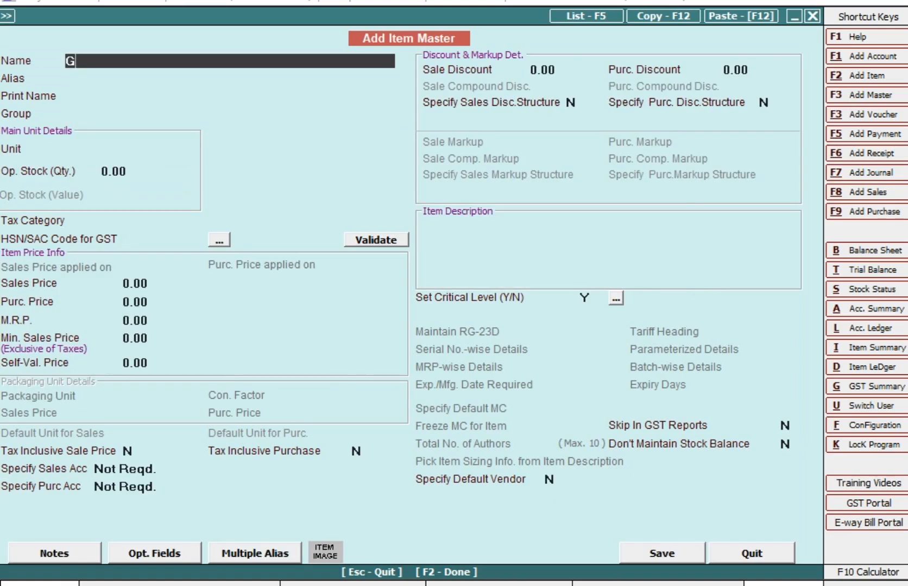
text(ENERAL ITEM)
key(Return)
key(Return)
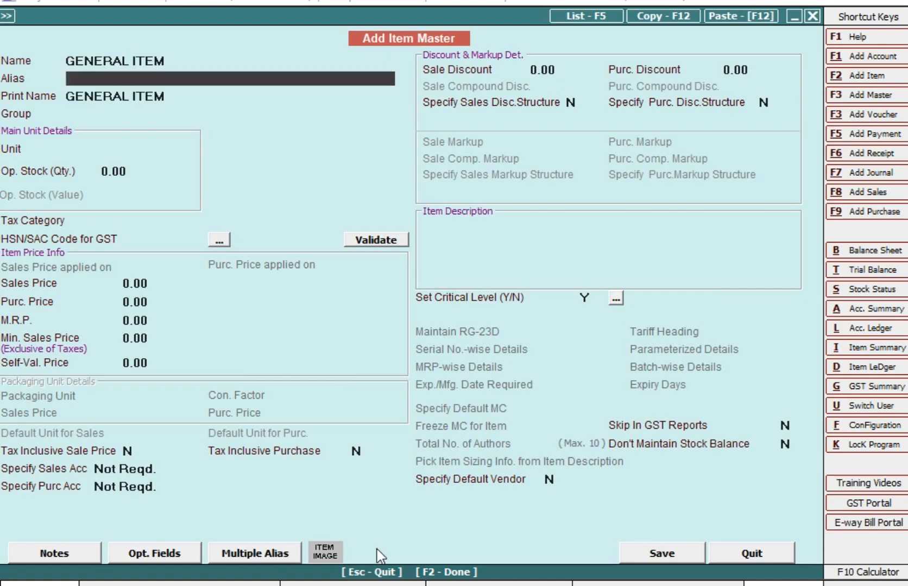
key(Return)
text(G)
key(Return)
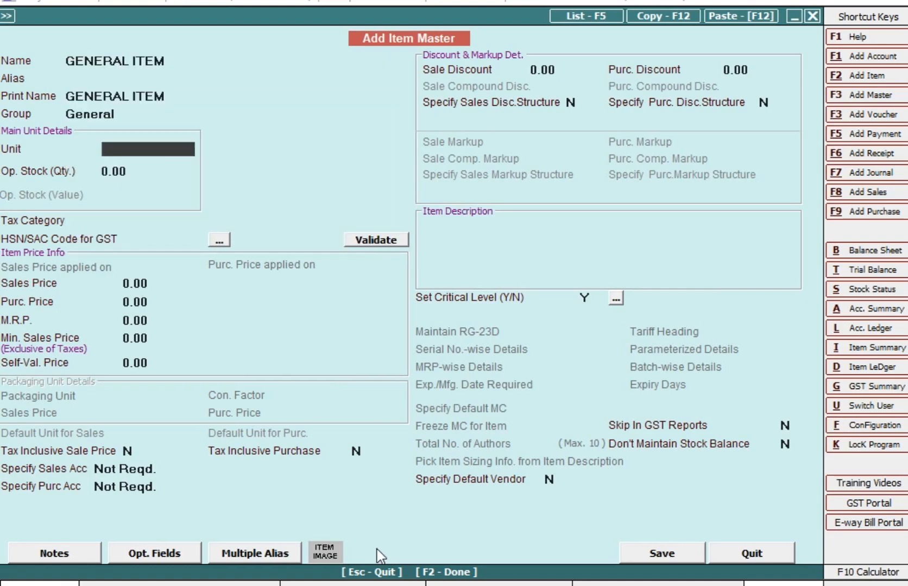
Set GENERAL ITEM's unit to NOS. and its tax category to GST 18%, leaving the HSN/SAC code blank
text(N)
key(Down)
key(Return)
key(Return)
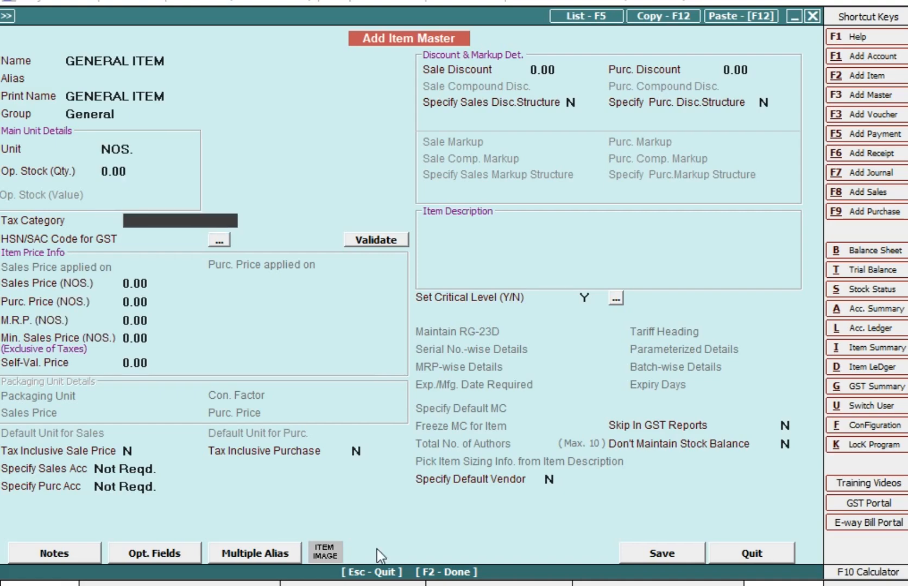
text(G)
key(Down)
key(Return)
key(Return)
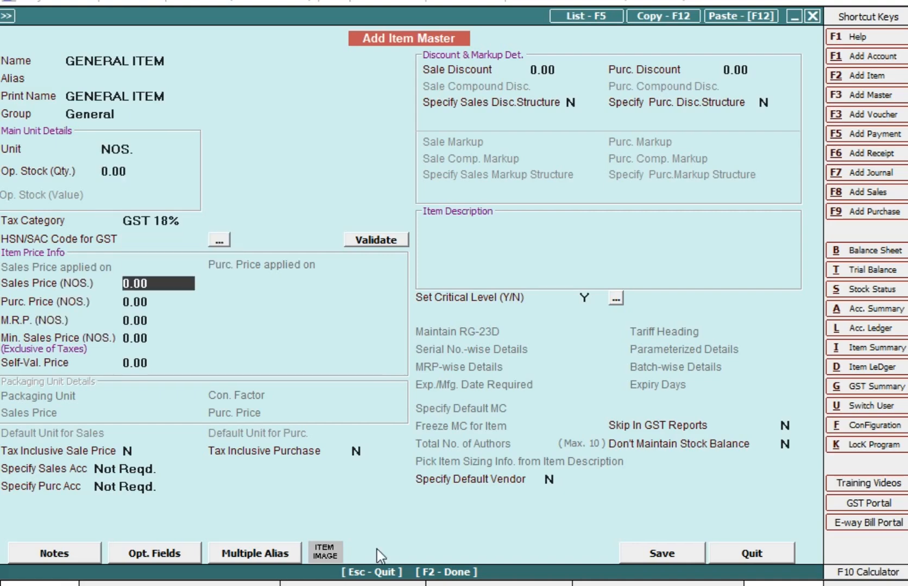
Open the sales price levels for GENERAL ITEM and set the price of category R to 250
key(F2)
key(Left)
key(Return)
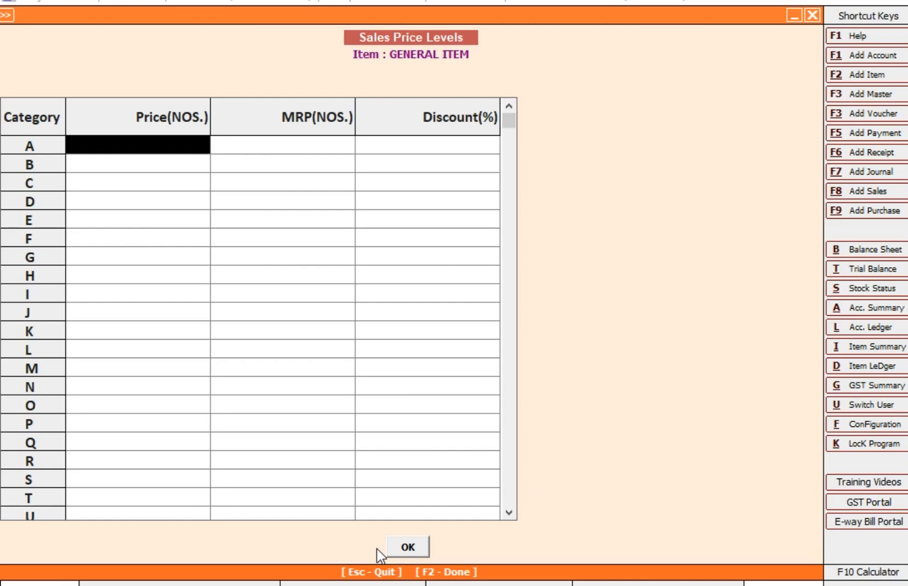
key(Down)
key(Down)
key(Down)
key(Down)
key(Down)
key(Down)
key(Down)
key(Down)
key(Down)
key(Down)
key(Down)
key(Down)
key(Down)
key(Down)
key(Down)
key(Down)
key(Down)
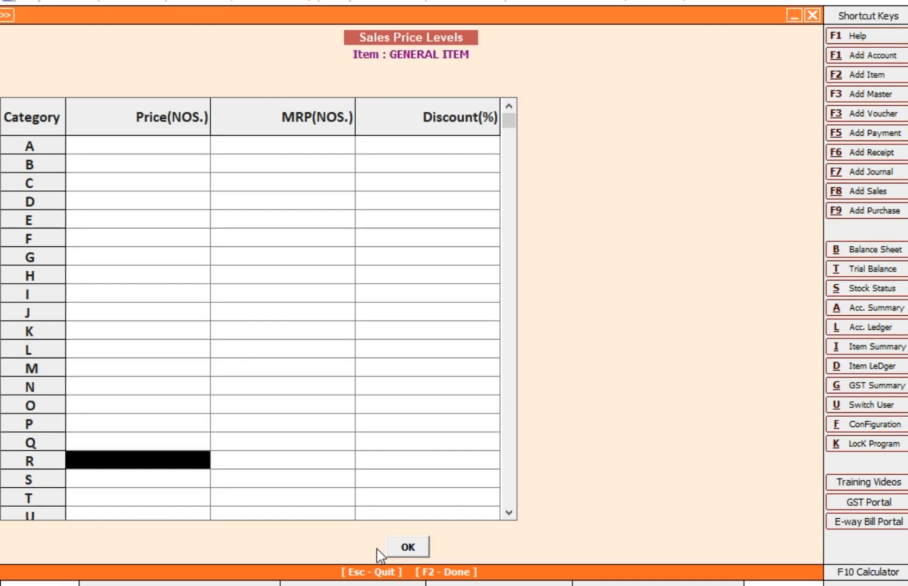
text(250)
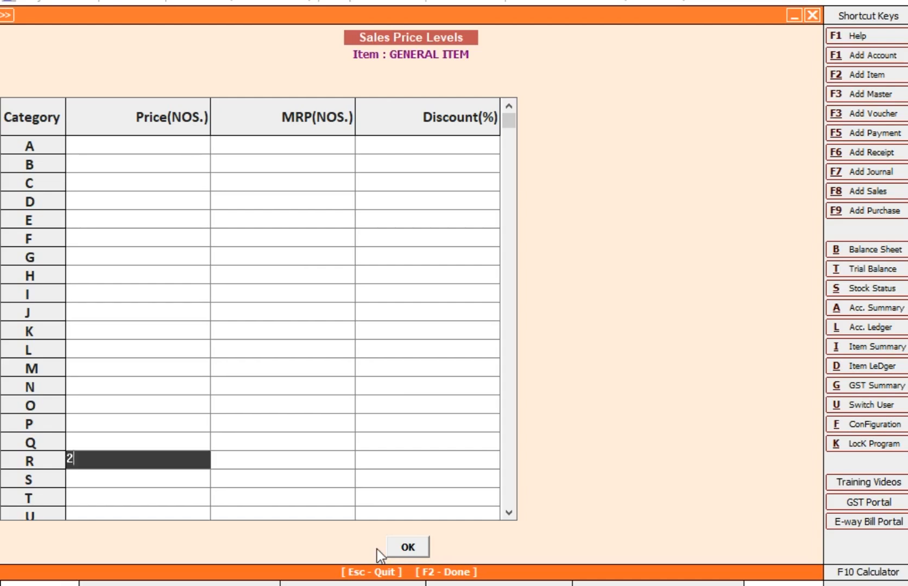
key(Return)
Set GENERAL ITEM's sales price for category W to 230
key(Down)
key(Down)
key(Down)
key(Left)
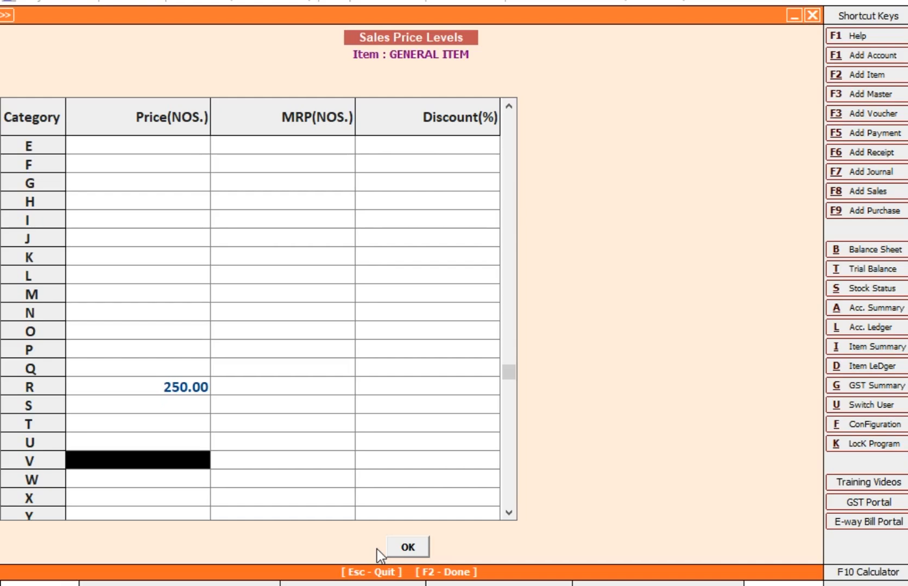
key(Down)
text(230)
key(Return)
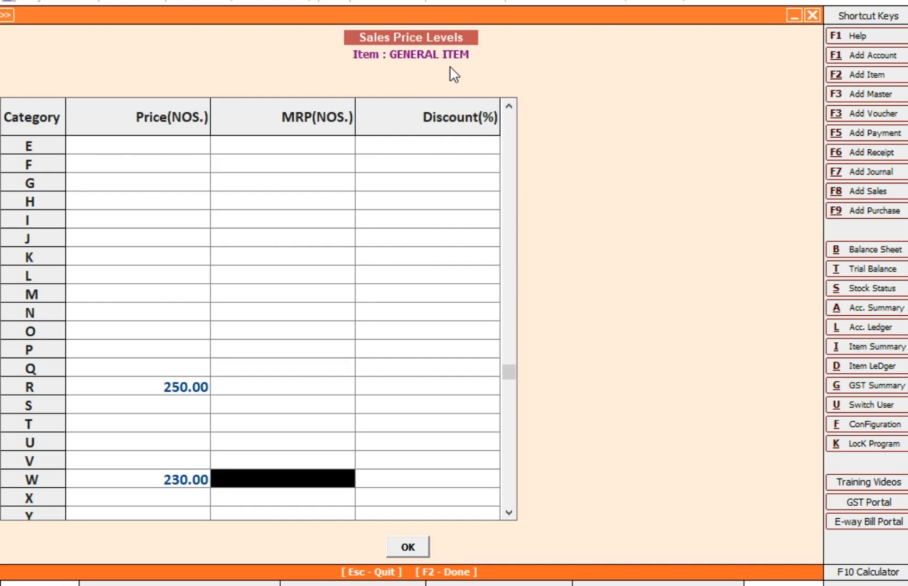
Accept the sales price levels, save the GENERAL ITEM master and leave the item entry form
click(413, 543)
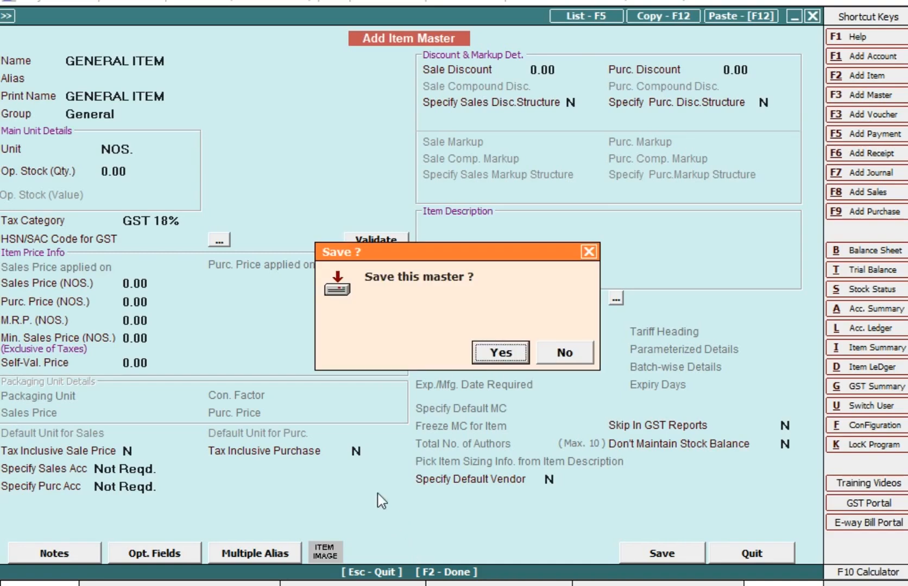
click(501, 353)
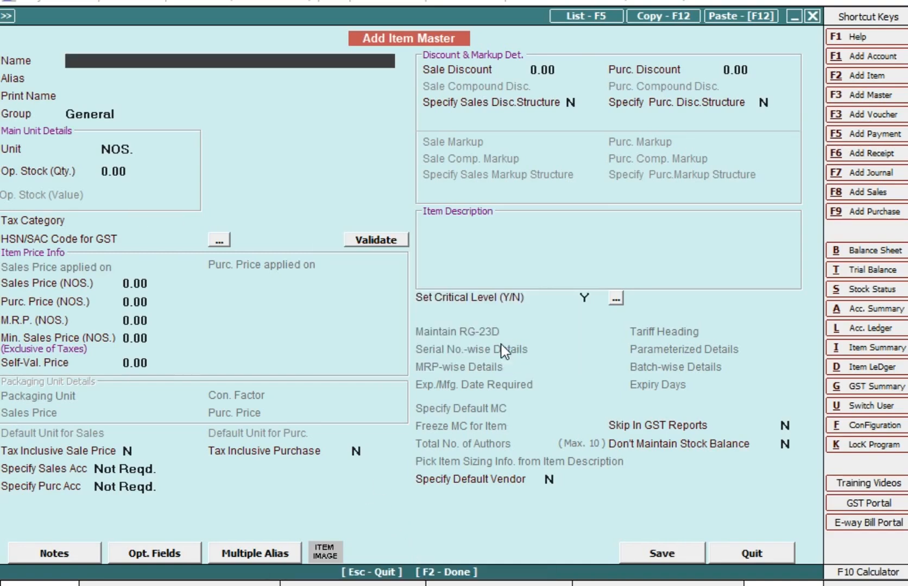
key(Escape)
key(Escape)
Start a new sales voucher dated 04-04-2025, keeping the L/GST-MultiRate sale type
key(Right)
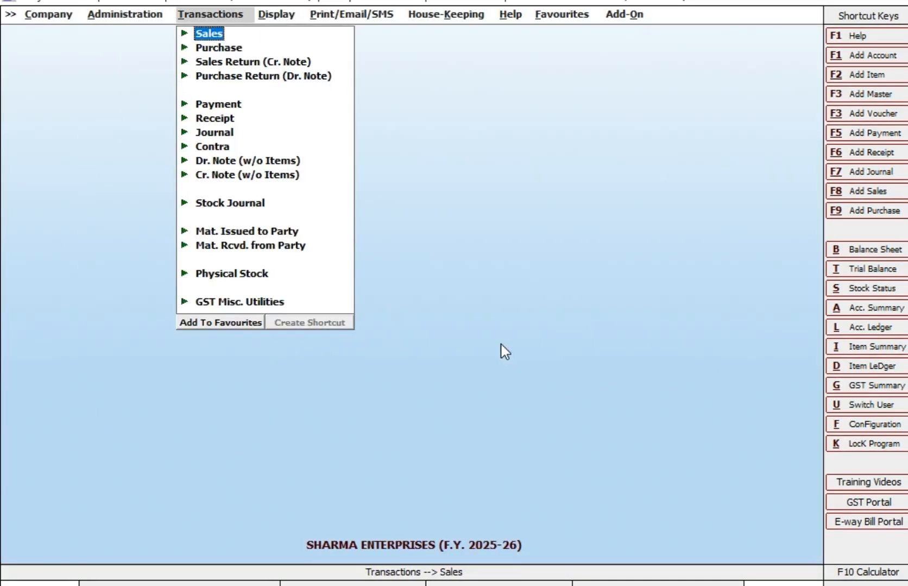
key(Return)
key(Return)
text(4-4)
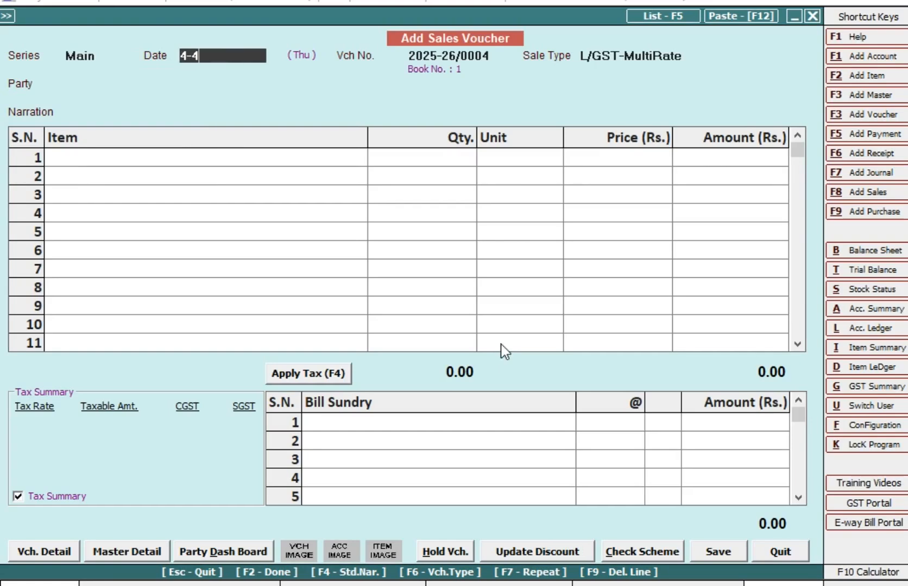
key(Return)
key(Return)
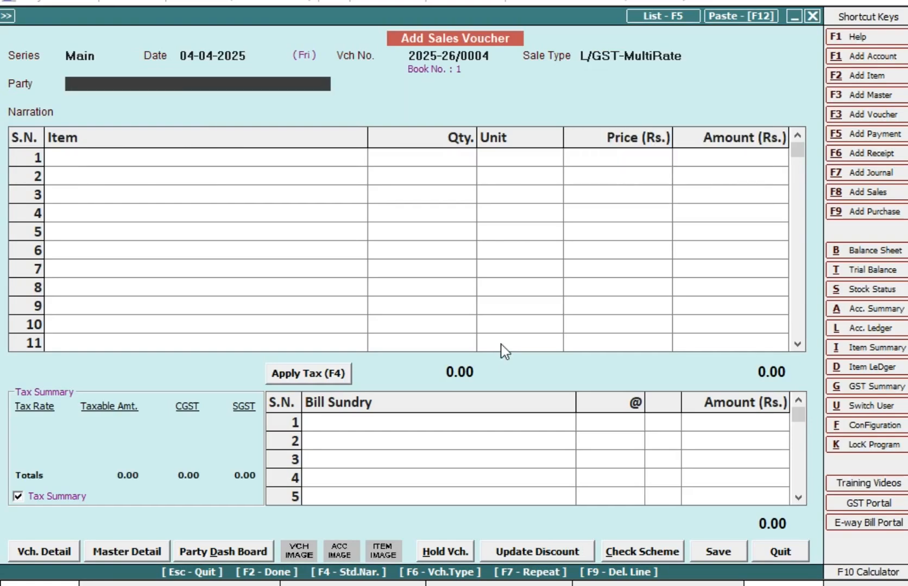
Set the voucher's party to the sales party account E under Sundry Debtors and leave the narration blank
text(MR)
key(Down)
key(Down)
key(Down)
key(Down)
key(Down)
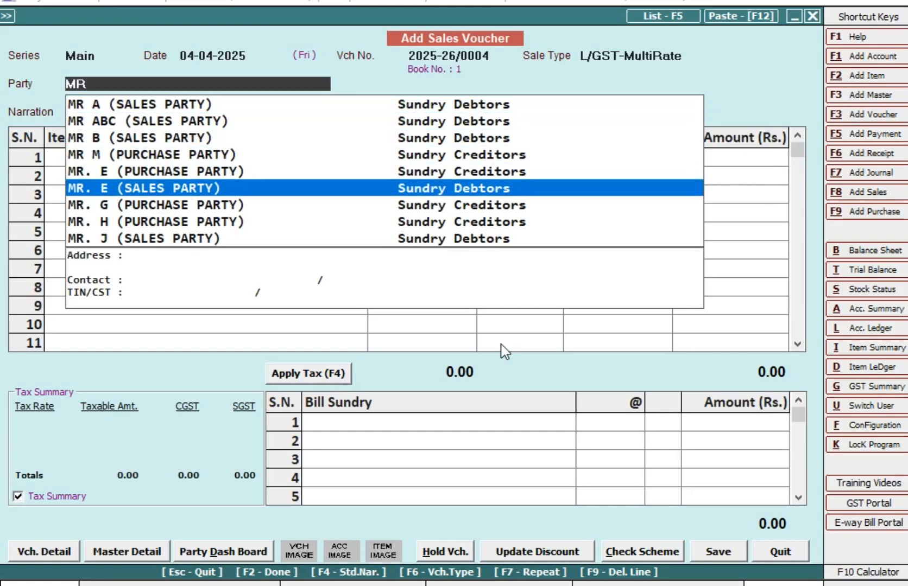
key(Return)
key(Return)
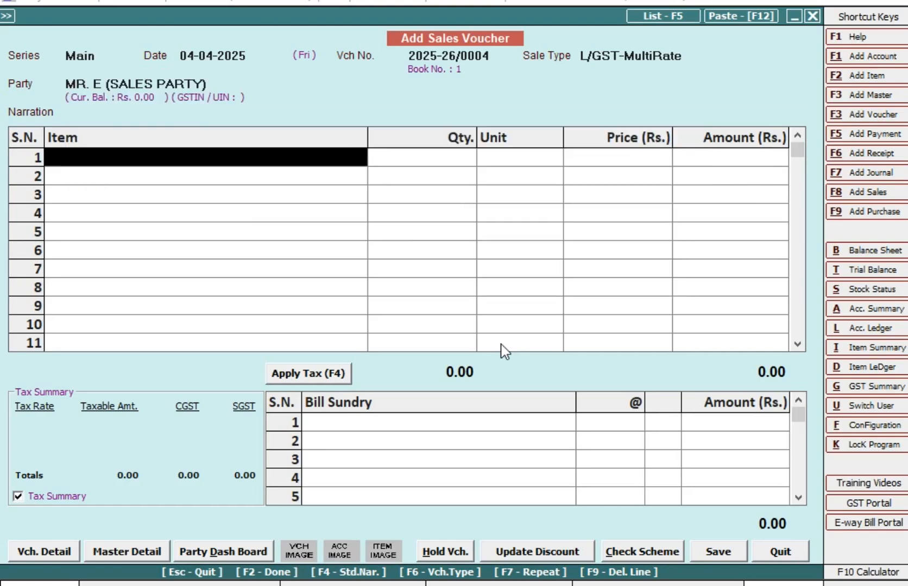
key(Escape)
key(Escape)
key(Return)
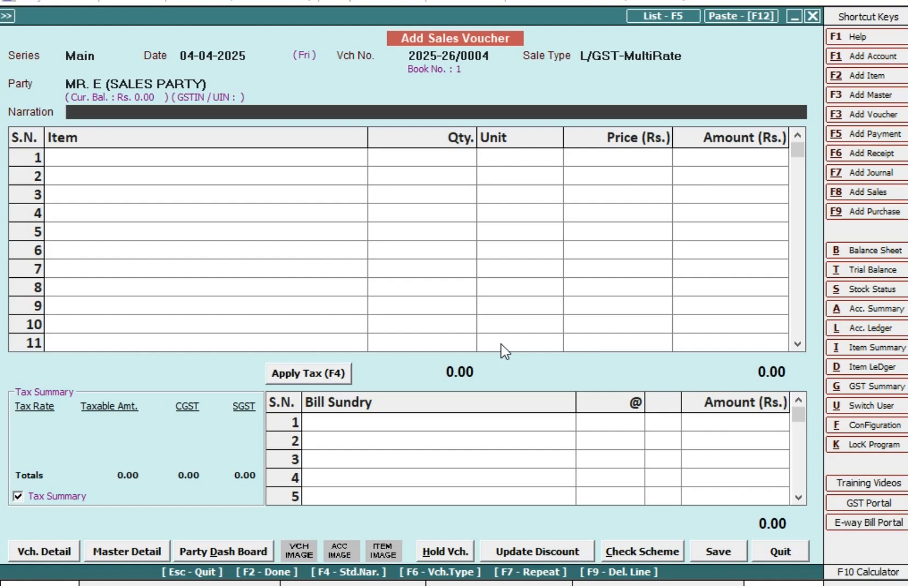
key(Return)
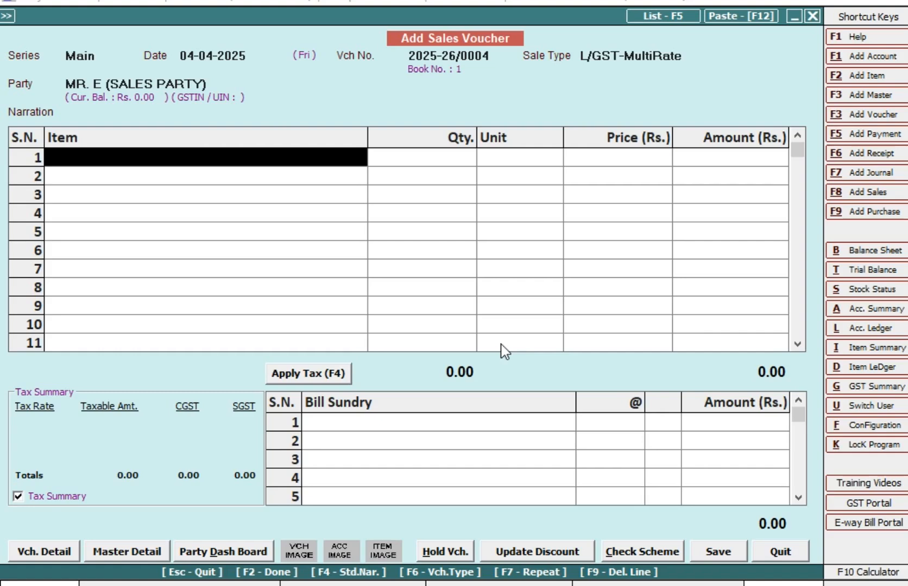
Add GENERAL ITEM as the first voucher item with price category R
text(gE)
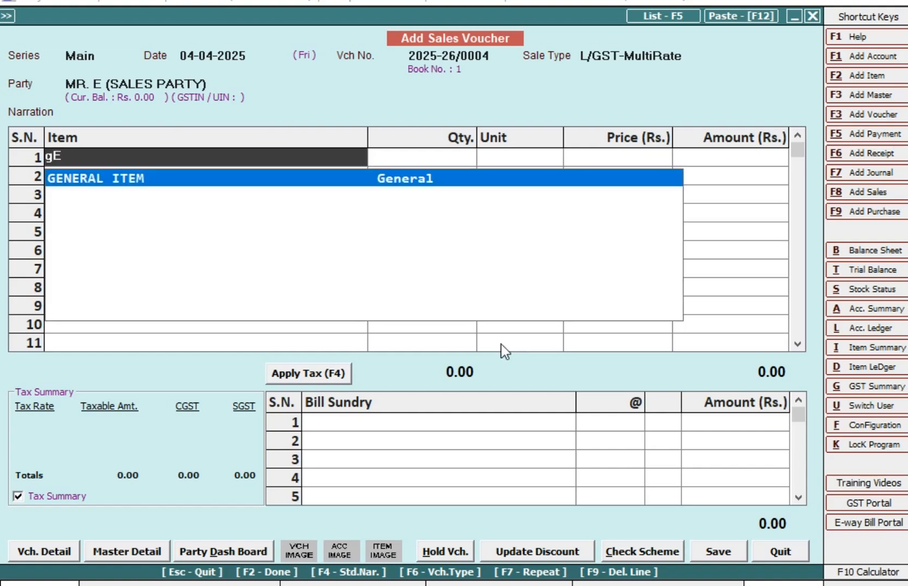
key(Return)
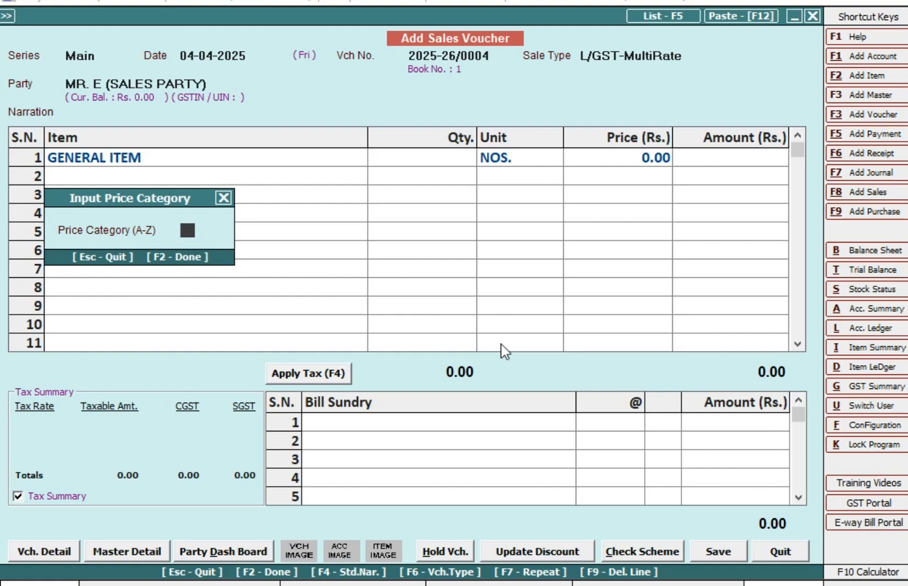
text(R)
key(Return)
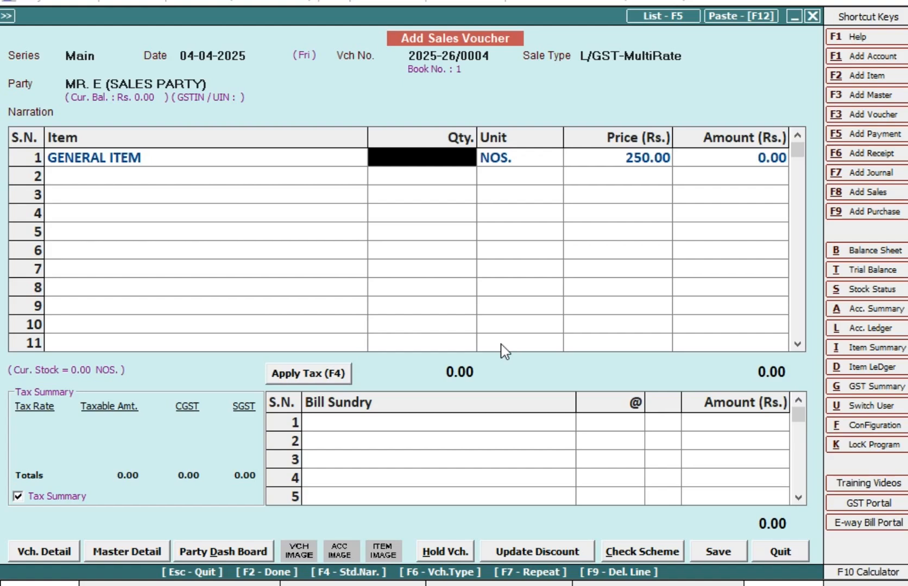
Set GENERAL ITEM's quantity to 5 and accept its price and amount
key(Return)
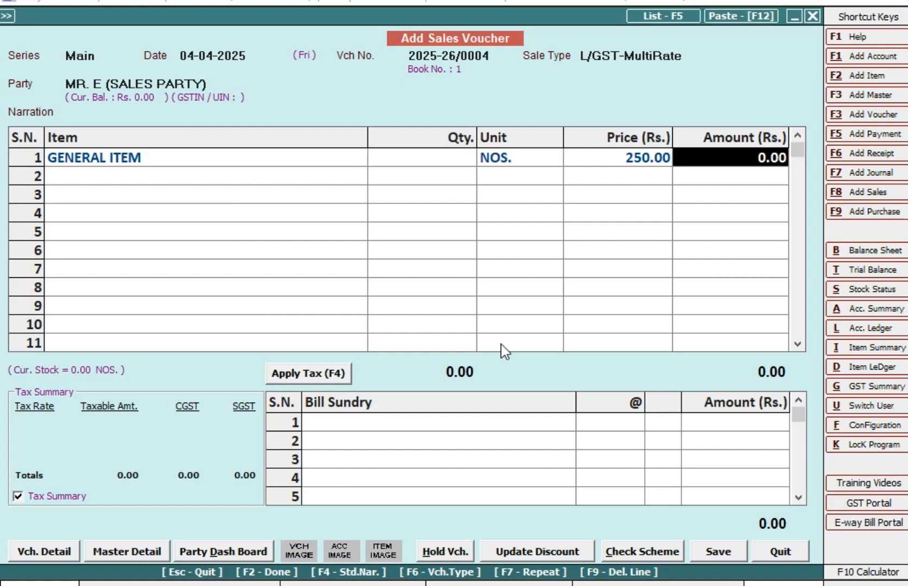
key(shift+Tab)
key(shift+Tab)
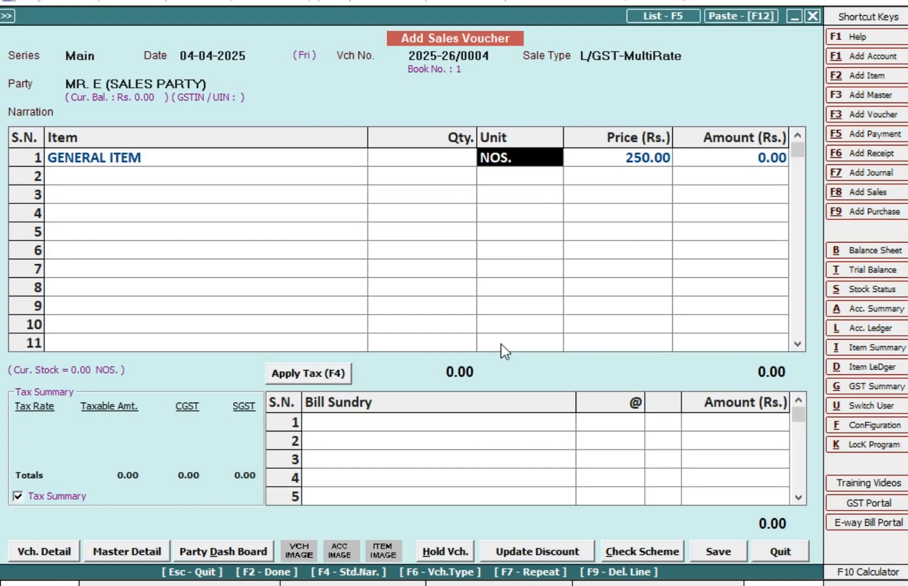
key(Return)
key(Return)
key(shift+Tab)
key(shift+Tab)
key(shift+Tab)
key(shift+Tab)
text(5)
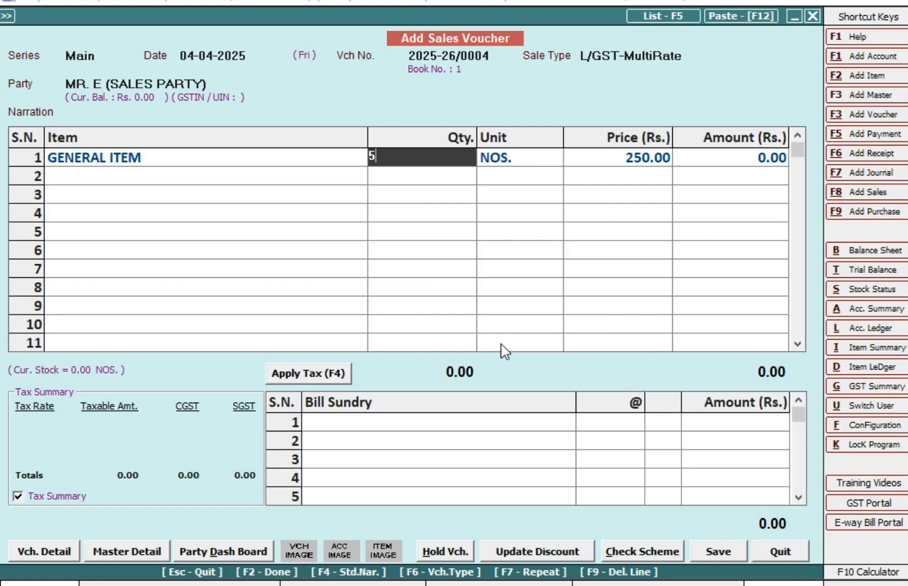
key(Return)
key(Return)
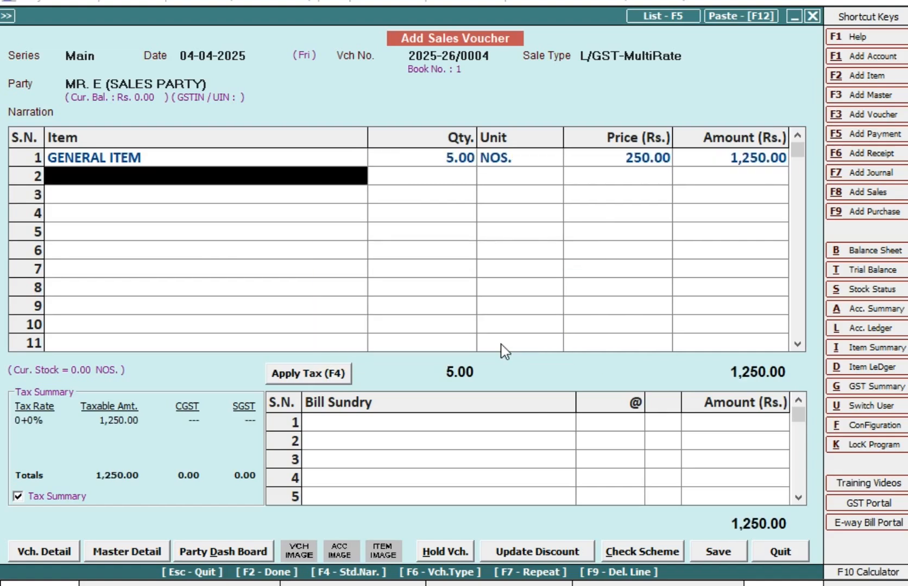
Add CROCKERY ITEM as the second voucher item with price category W
text(cR)
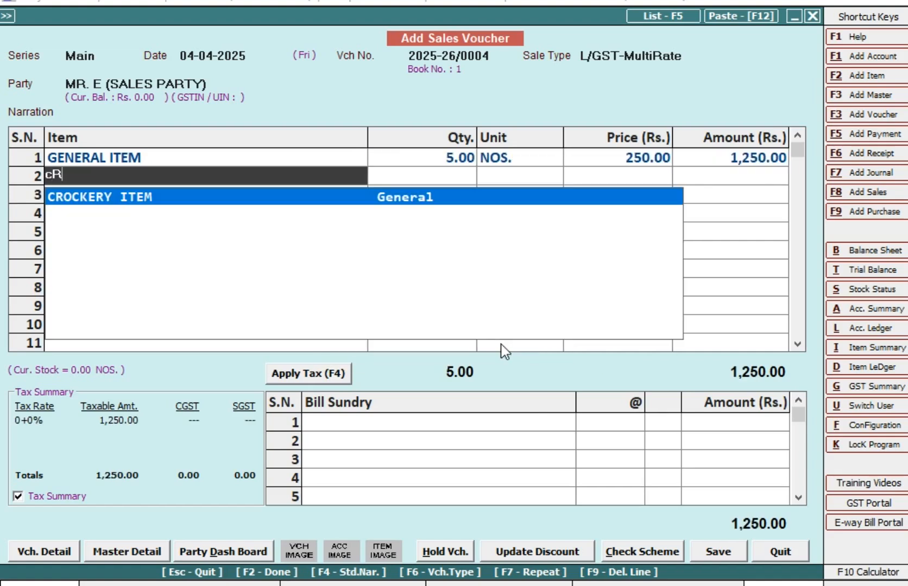
key(Return)
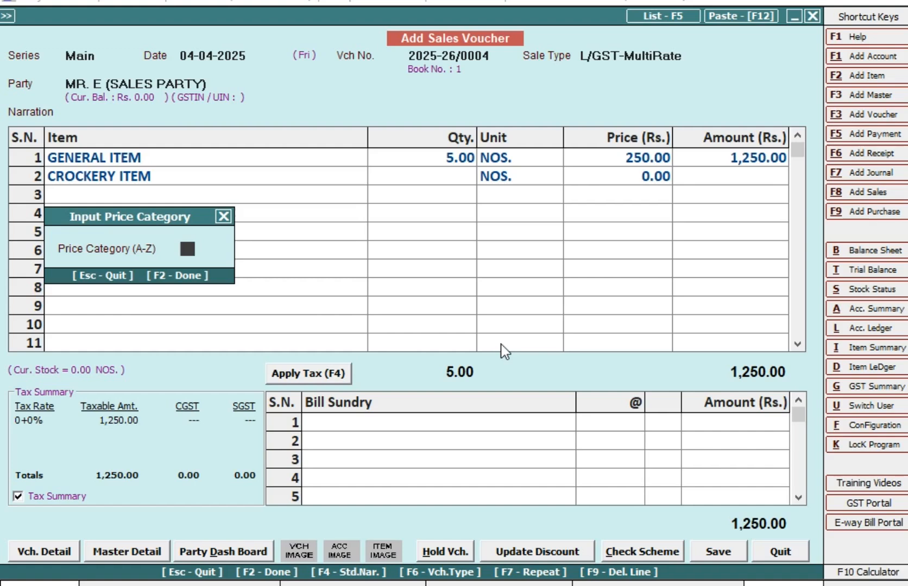
text(W)
key(Return)
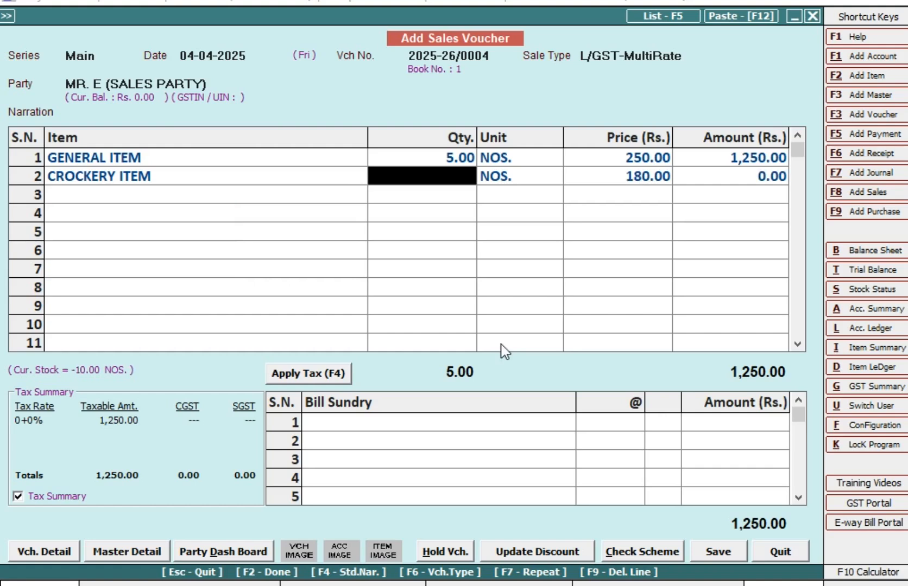
Set CROCKERY ITEM's quantity to 5, keeping the unit and price filled in for category W
key(Return)
key(Left)
key(Left)
key(Left)
key(Left)
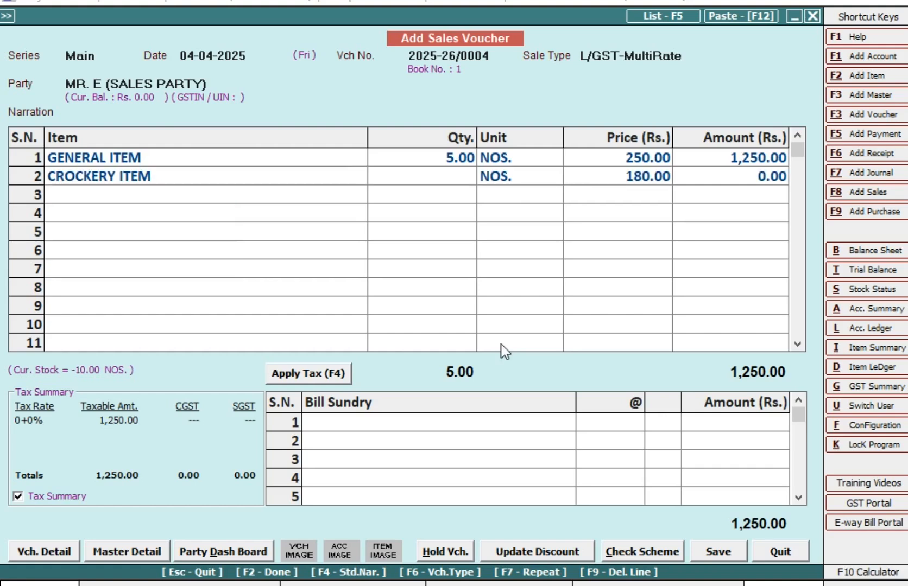
key(Right)
key(Right)
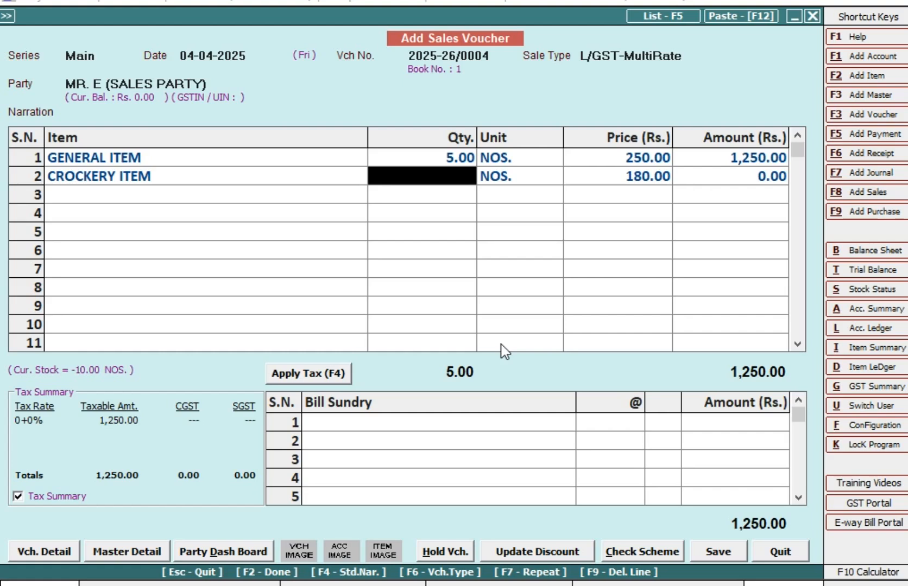
key(Right)
key(Right)
key(Right)
key(Left)
key(Left)
key(Left)
text(5)
key(Return)
key(Return)
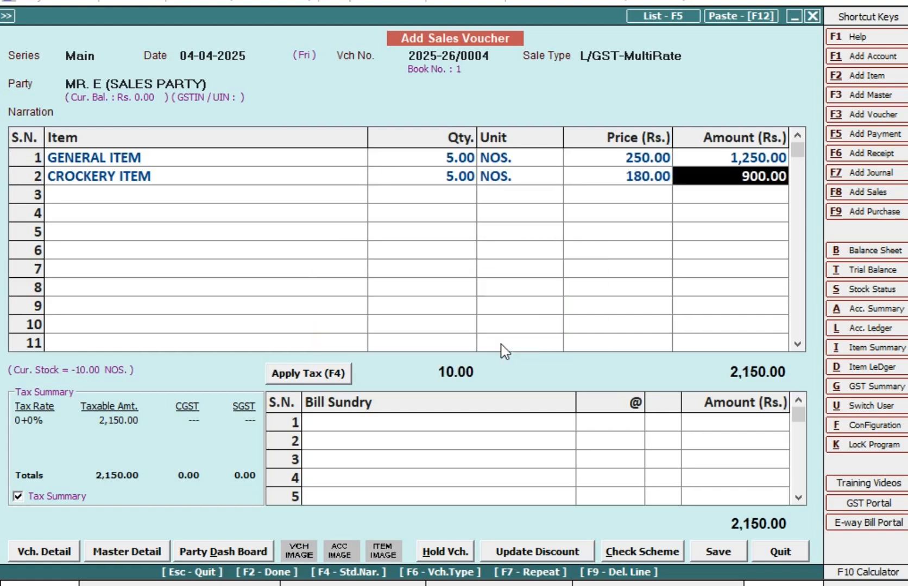
Finish the item list and add the CGST and SGST bill sundries to the voucher
key(Return)
key(Return)
text(cG)
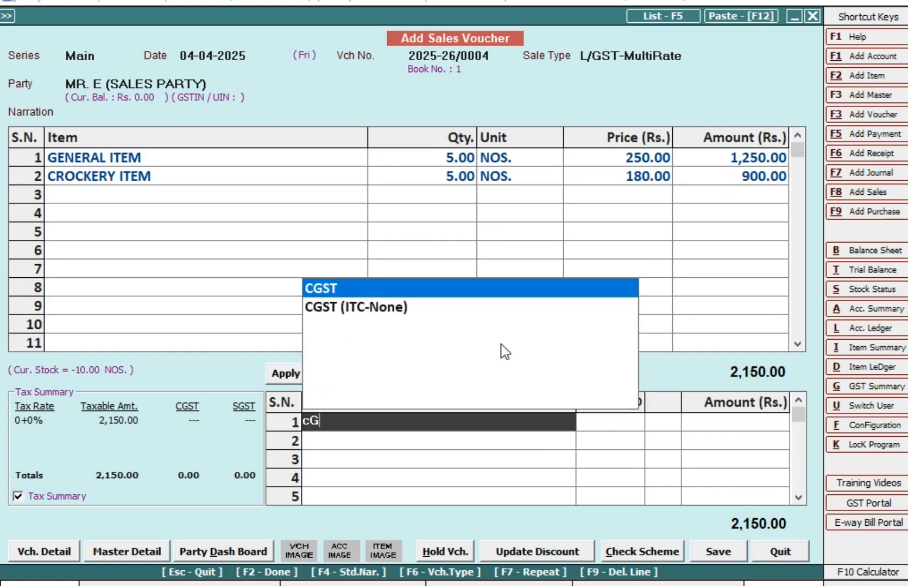
key(Return)
key(Return)
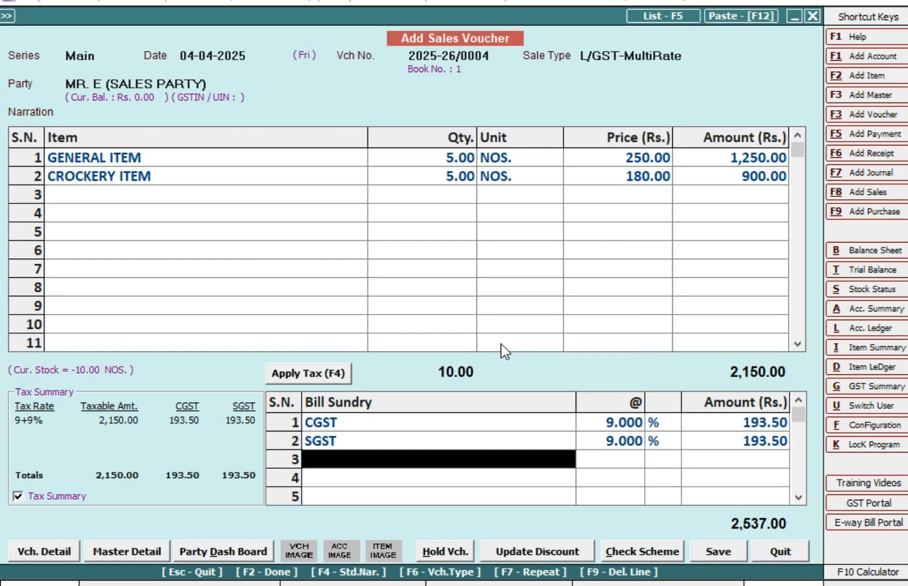
Save the sales voucher without printing the invoice and leave voucher entry
key(Return)
key(F2)
key(Return)
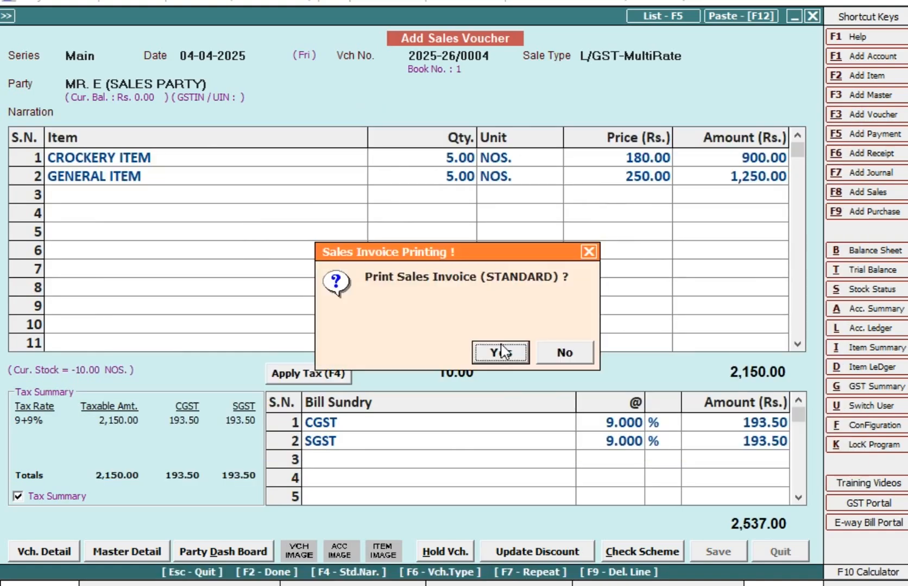
key(n)
key(Escape)
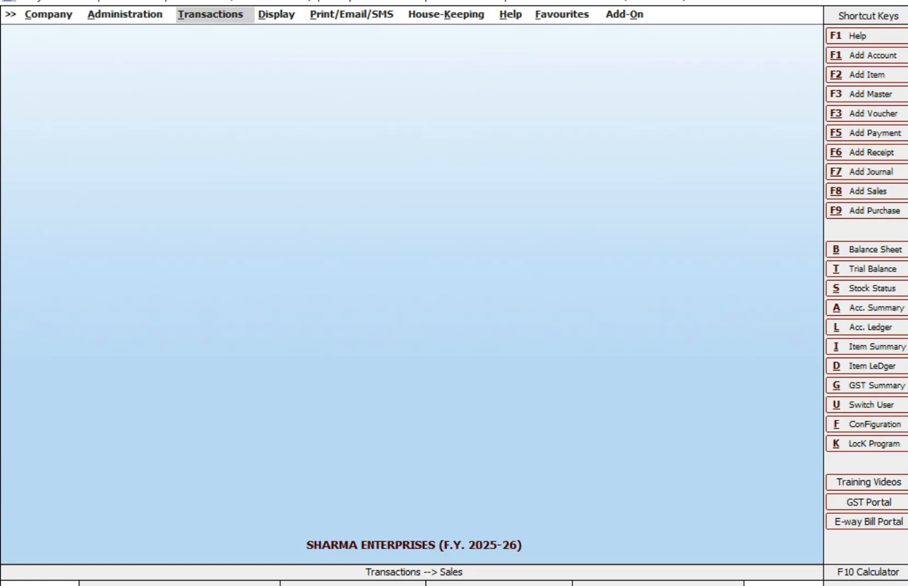
Open the item pricing mode options for vouchers in the inventory configuration
key(Left)
key(Return)
key(Down)
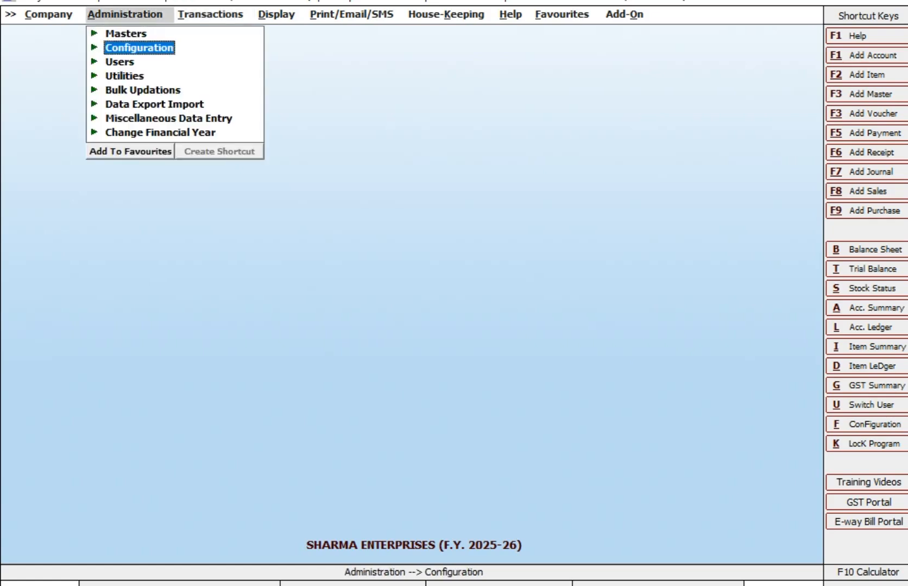
key(Return)
key(Return)
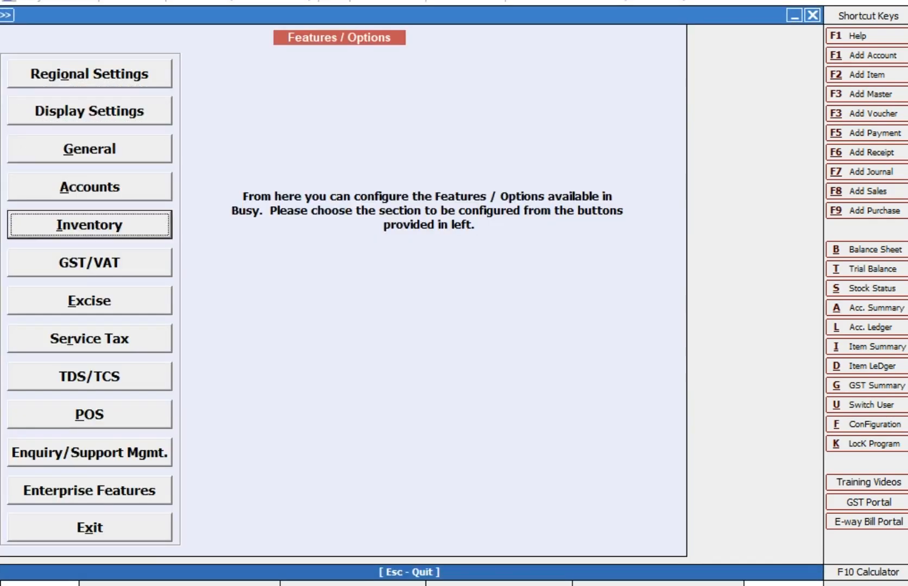
key(Return)
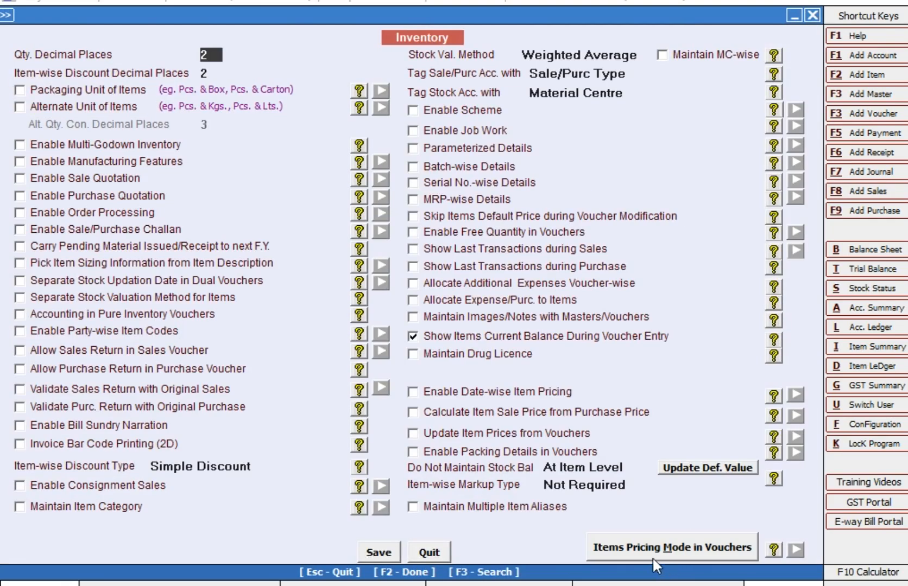
click(650, 559)
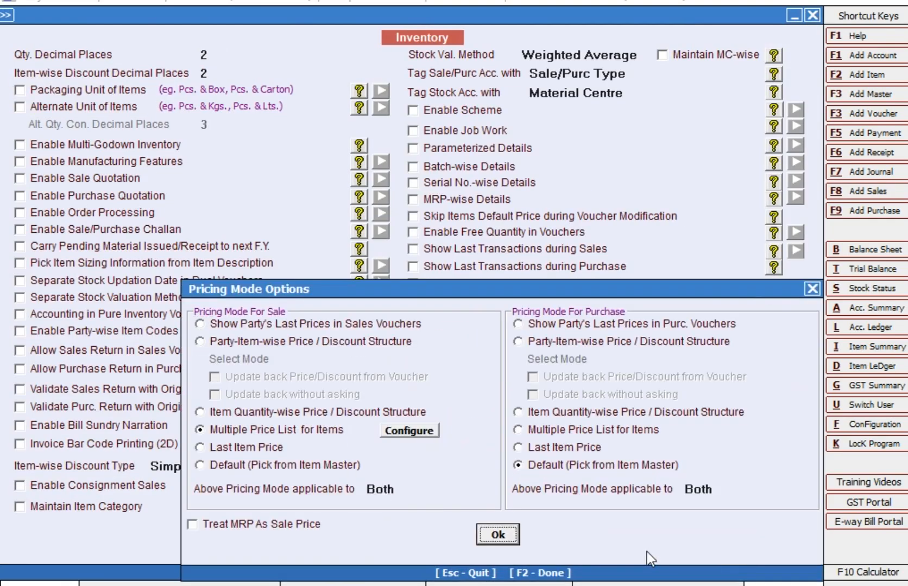
Set the sale pricing mode to Item Quantity-wise Price / Discount Structure and save the inventory configuration
click(242, 414)
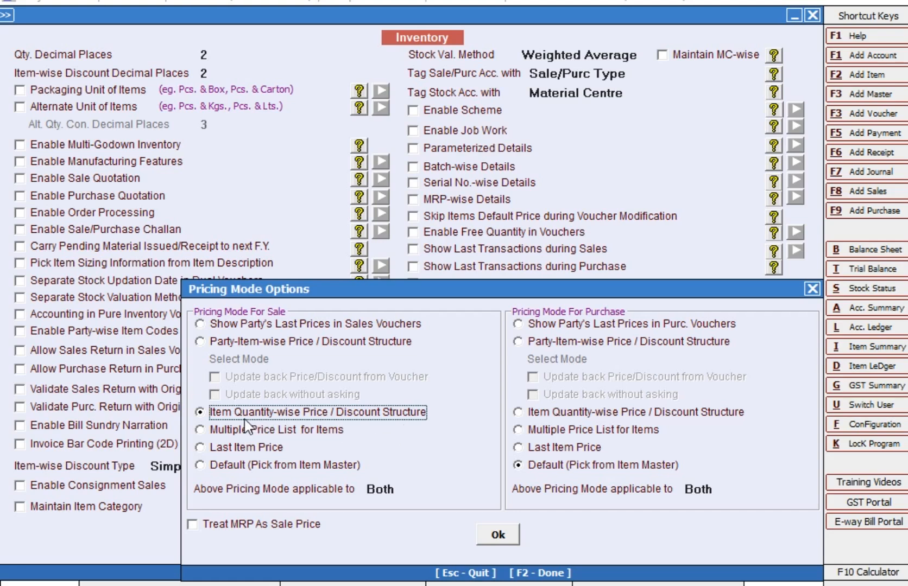
click(494, 534)
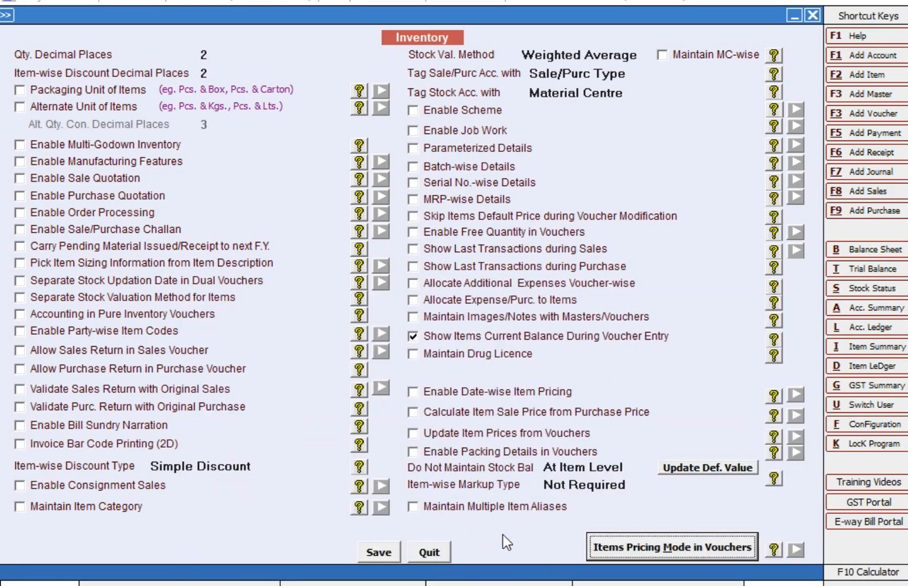
click(390, 553)
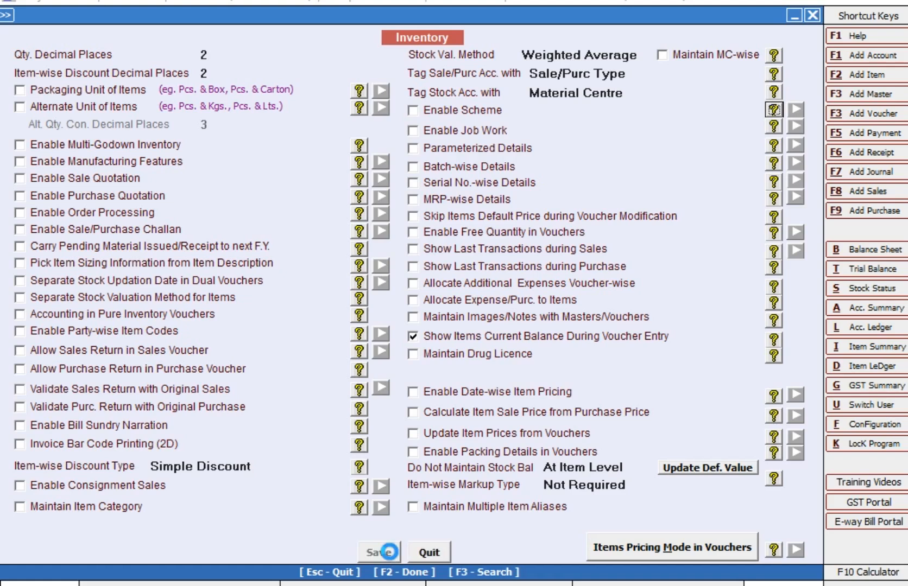
key(Escape)
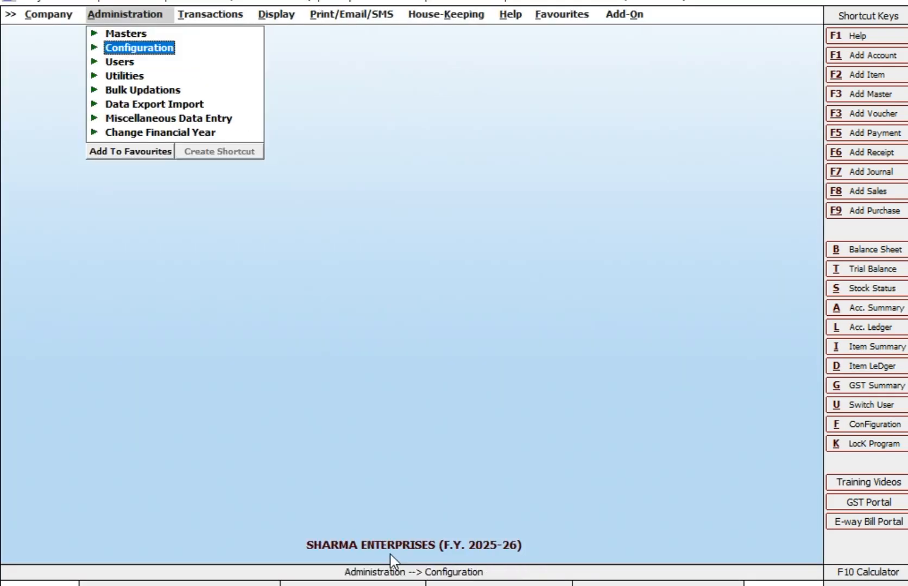
key(Return)
key(Down)
key(Down)
key(Down)
key(Down)
key(Down)
key(Down)
key(Down)
key(Down)
key(Down)
key(Down)
key(Down)
key(Down)
key(Down)
key(Down)
key(Down)
key(Down)
key(Down)
key(Down)
key(Down)
key(Down)
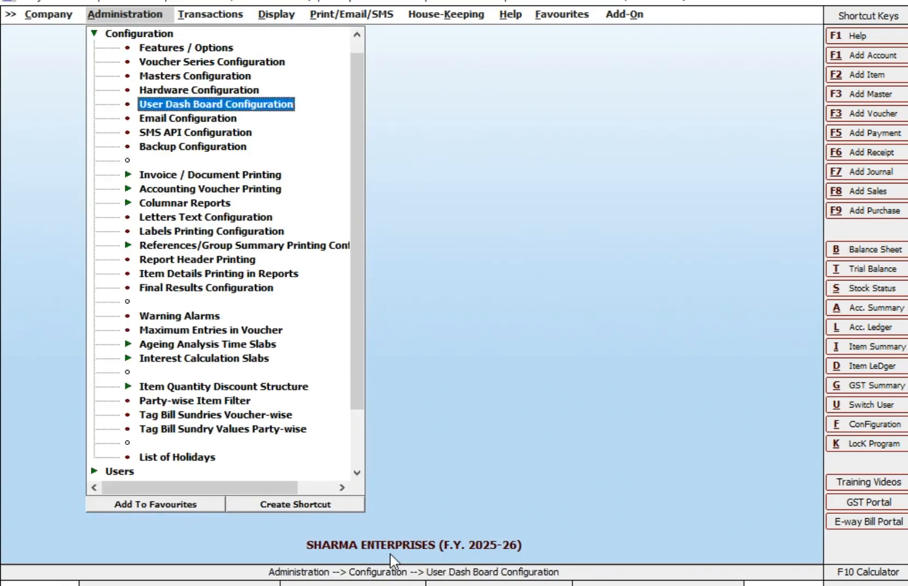
key(Down)
key(Down)
key(Down)
key(Down)
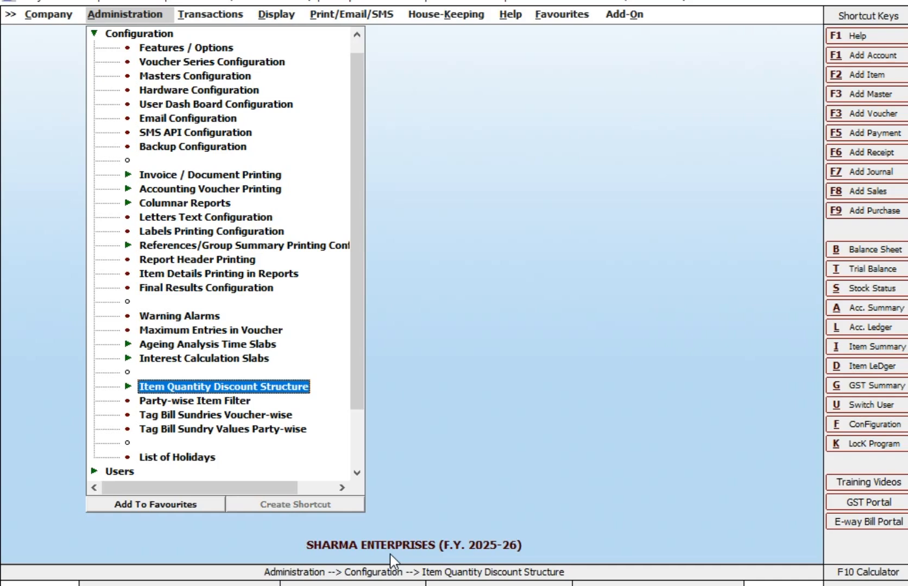
key(Up)
key(Up)
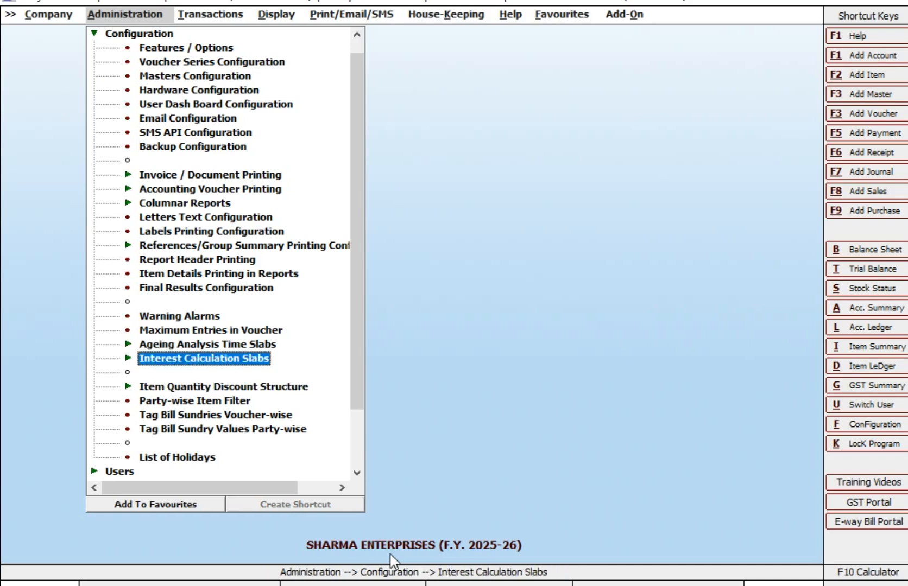
key(Down)
key(Down)
key(Up)
key(Up)
key(Up)
key(Up)
key(Up)
key(Up)
key(Up)
key(Up)
key(Up)
key(Up)
key(Up)
key(Up)
key(Up)
key(Up)
key(Up)
key(Up)
key(Up)
key(Up)
key(Up)
key(Up)
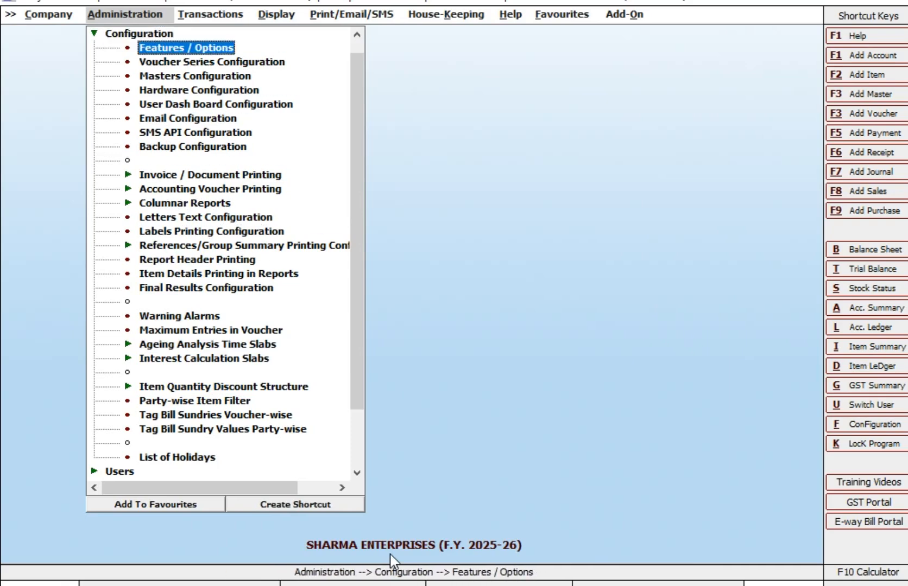
key(Escape)
key(Up)
key(Return)
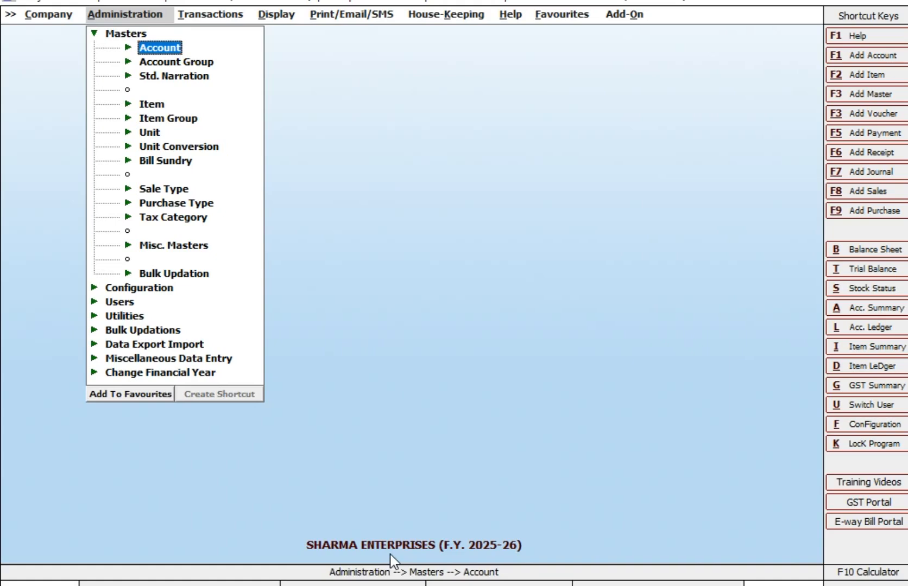
key(Down)
key(Down)
key(Down)
key(Return)
key(Return)
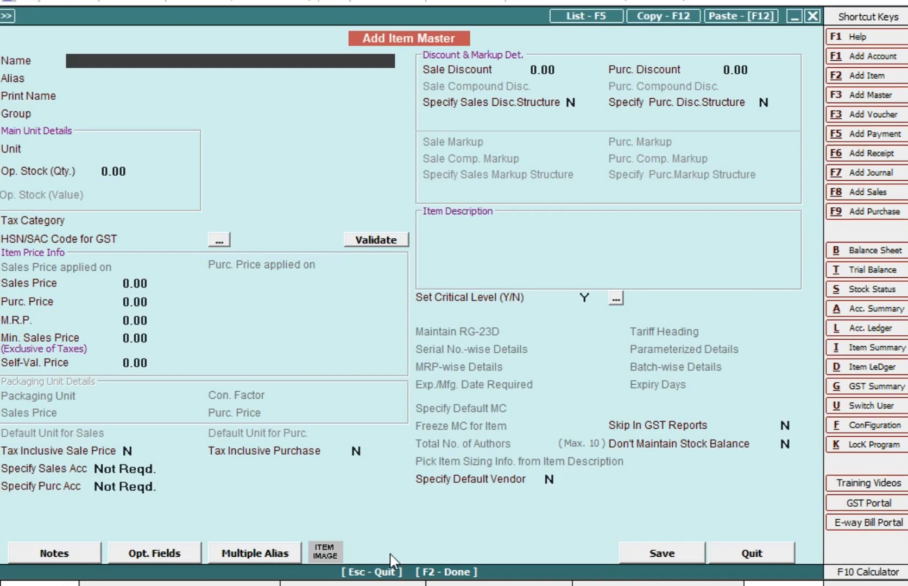
key(Escape)
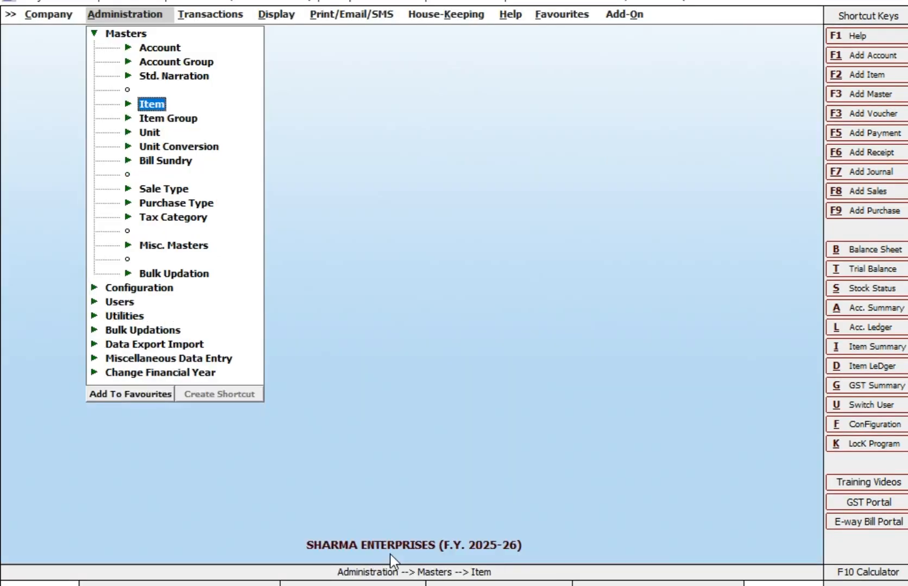
Look through the names of the existing item masters in the list for modification, leaving them unmodified
key(Return)
key(Down)
key(Return)
key(Down)
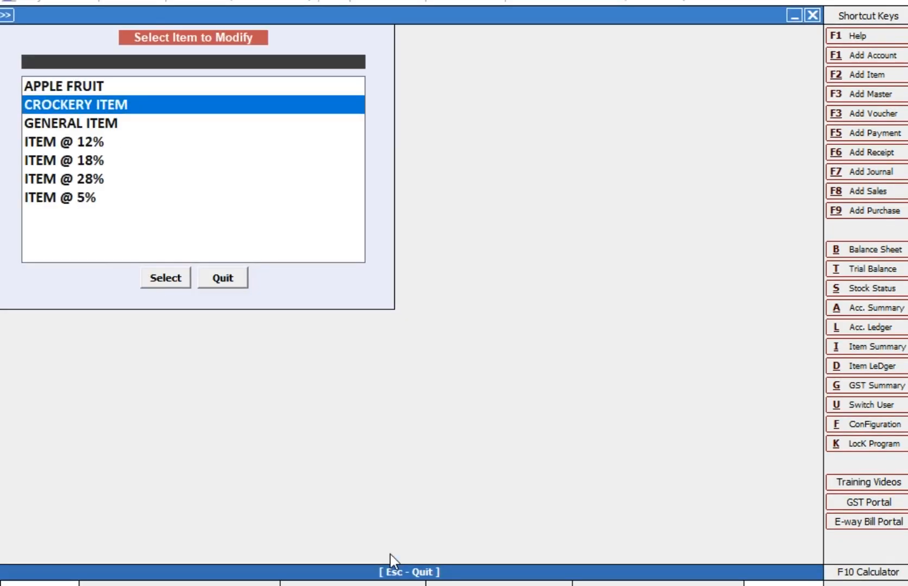
key(Down)
key(Down)
key(Down)
key(Up)
key(Up)
key(Down)
key(Down)
key(Down)
key(Down)
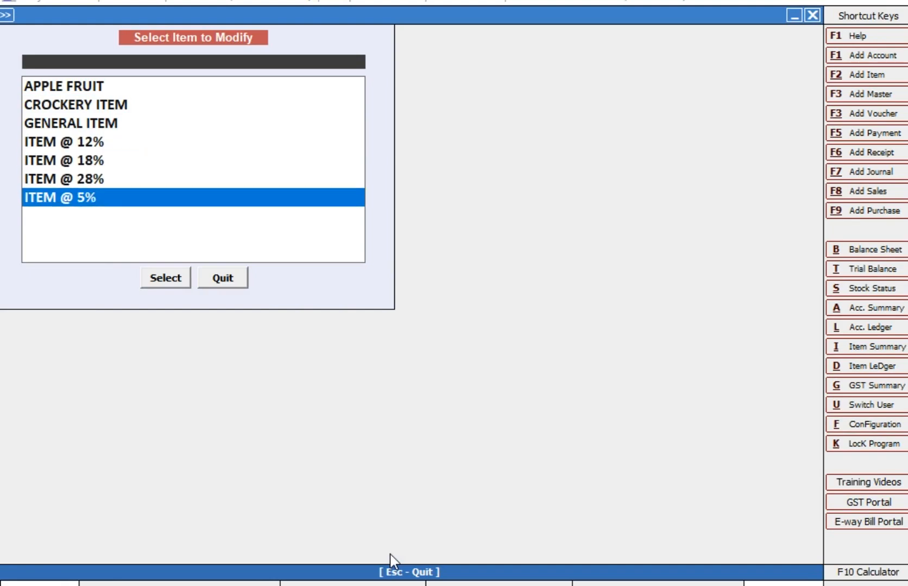
key(Up)
key(Up)
key(F1)
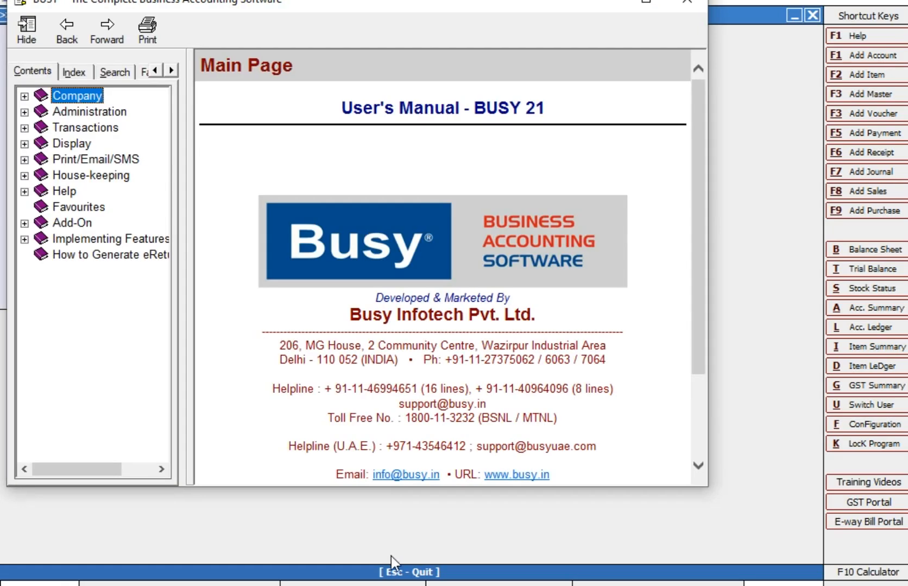
click(682, 3)
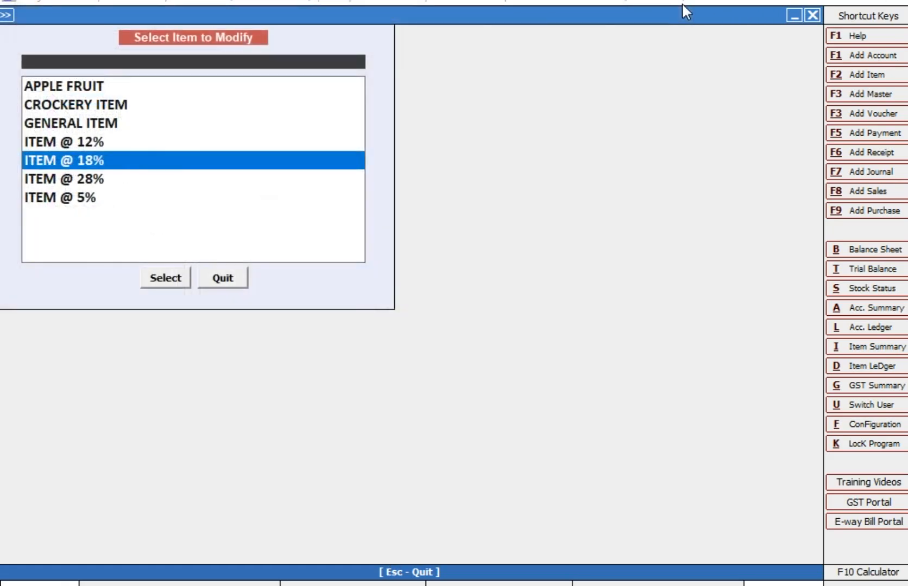
key(Escape)
key(Escape)
key(Escape)
Open the sales configuration of the Item Quantity Discount Structure
key(Down)
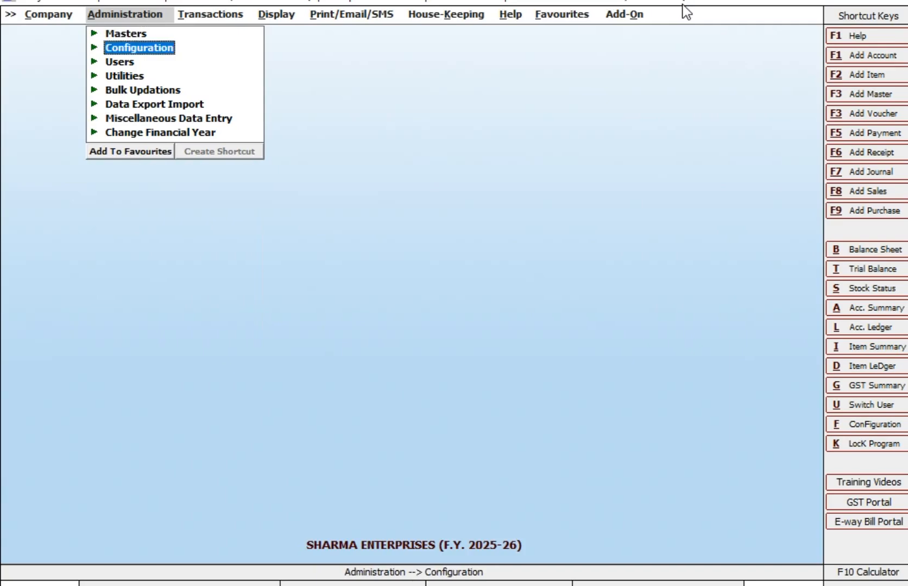
key(Return)
key(Down)
key(Down)
key(Down)
key(Down)
key(Down)
key(Down)
key(Down)
key(Down)
key(Down)
key(Down)
key(Down)
key(Down)
key(Down)
key(Down)
key(Down)
key(Down)
key(Down)
key(Down)
key(Down)
key(Down)
key(Down)
key(Down)
key(Down)
key(Down)
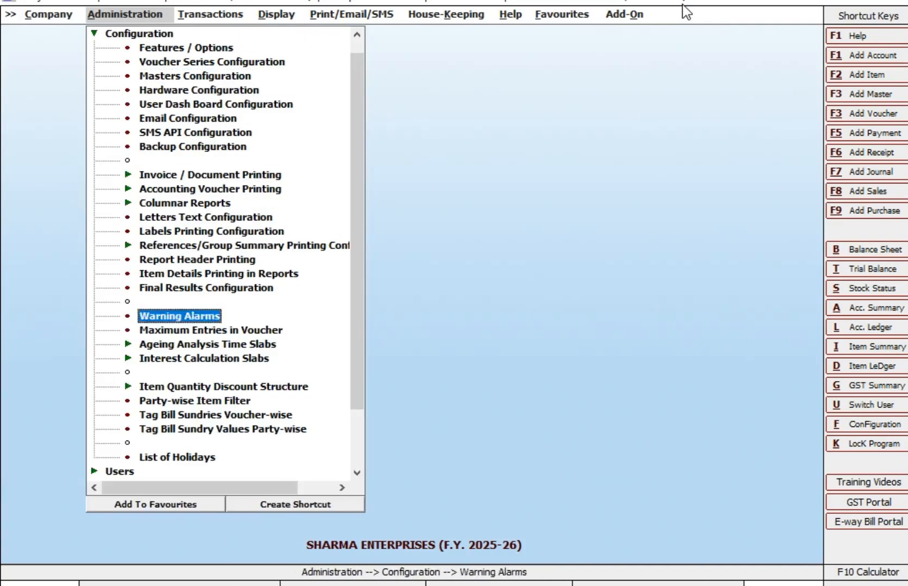
key(Return)
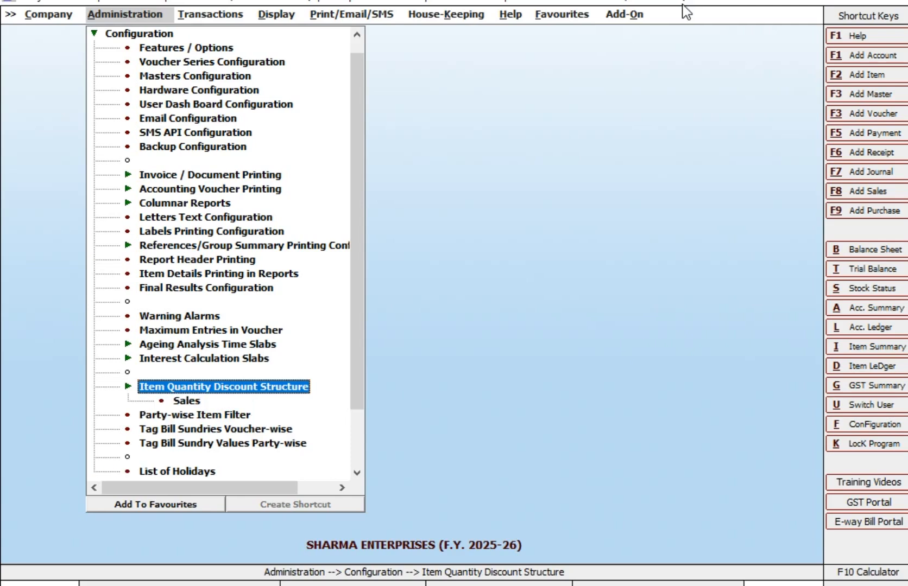
key(Down)
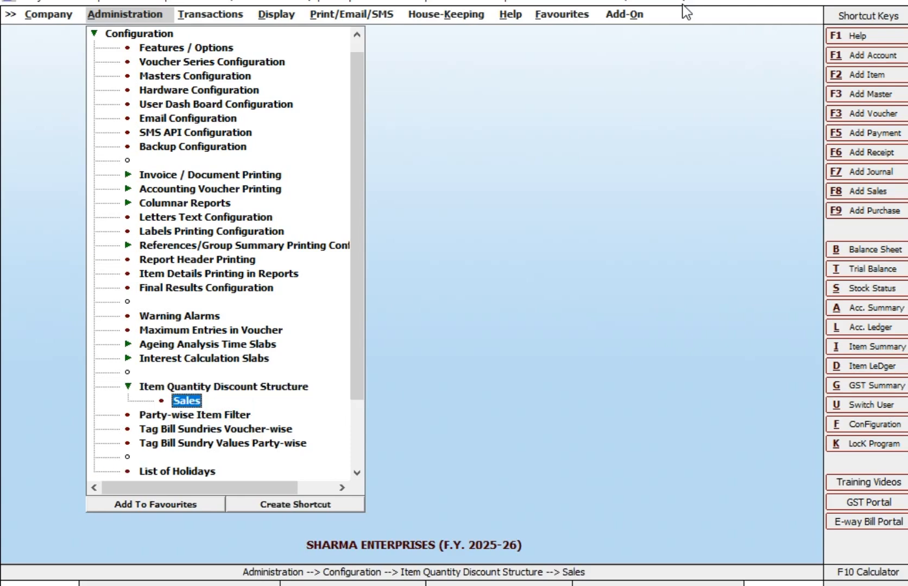
key(Return)
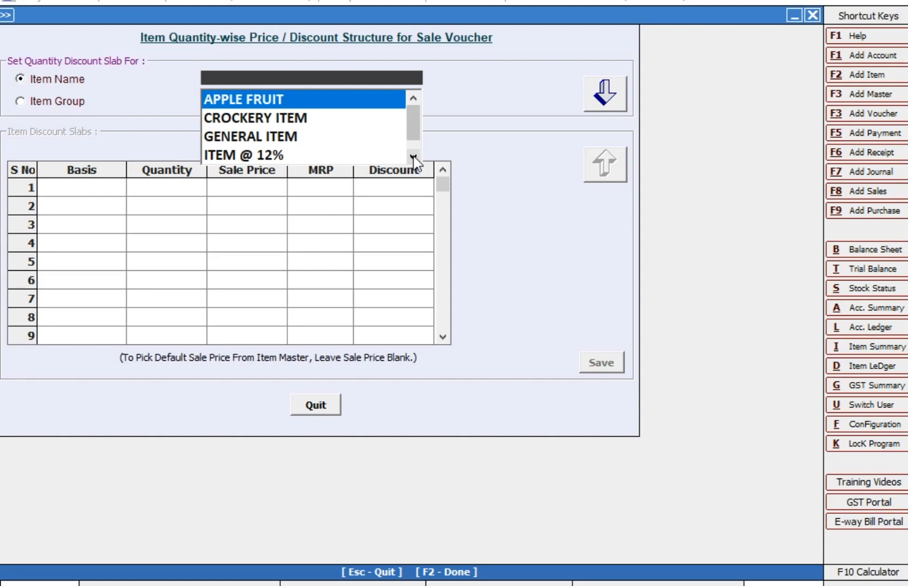
Add a first slab for ITEM @ 12% with basis Upto, quantity 10 and sale price 90
click(225, 158)
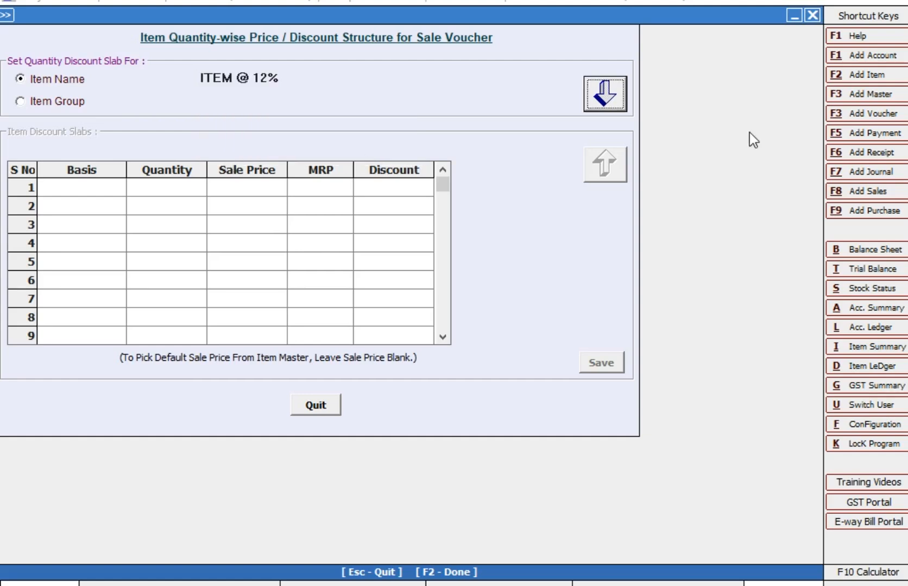
click(609, 101)
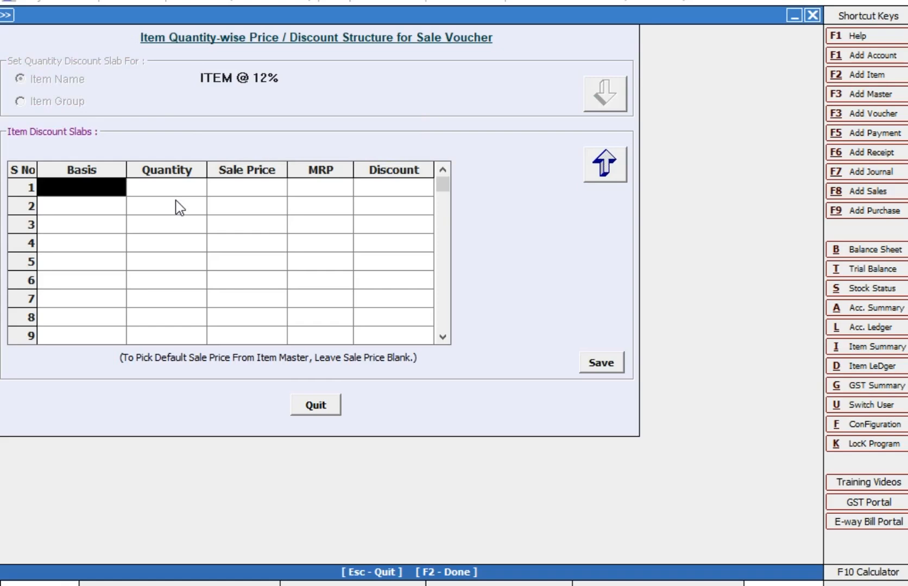
key(Down)
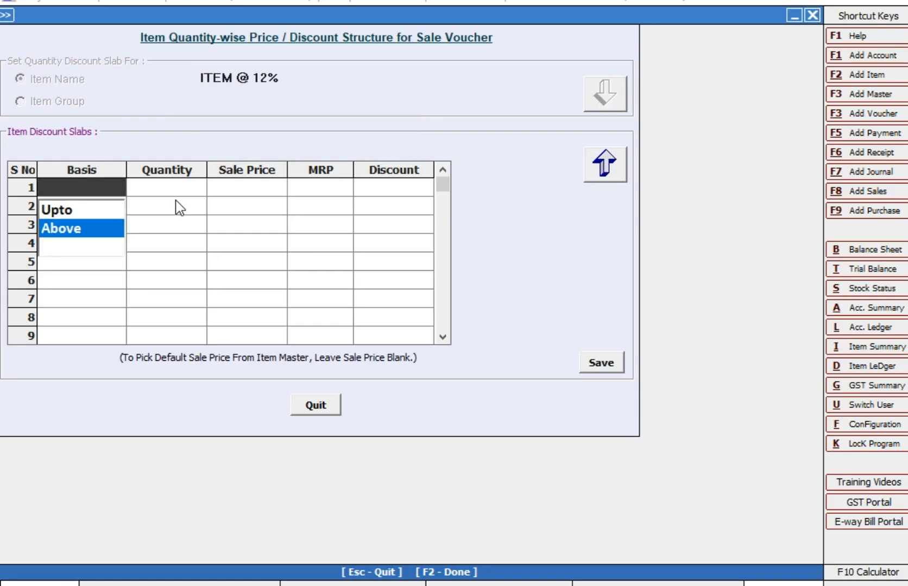
key(Up)
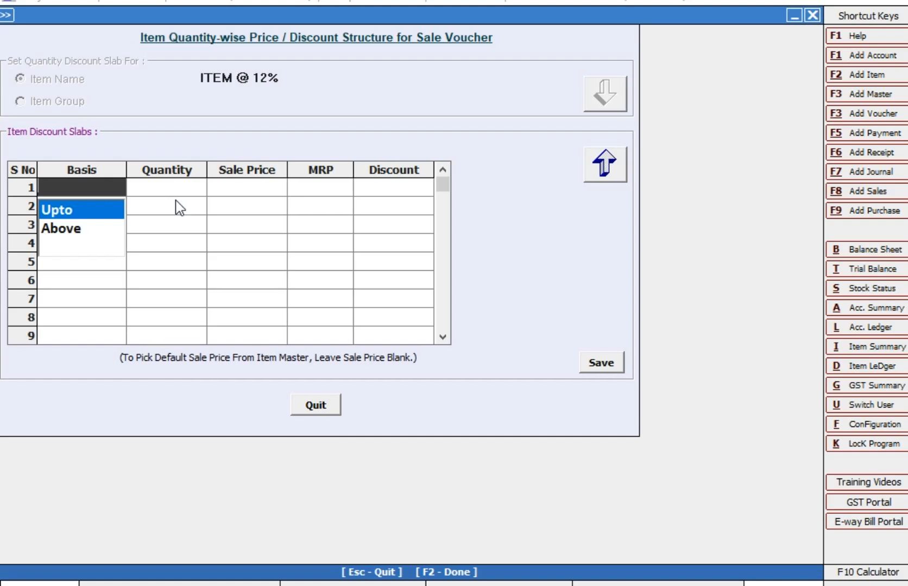
key(Return)
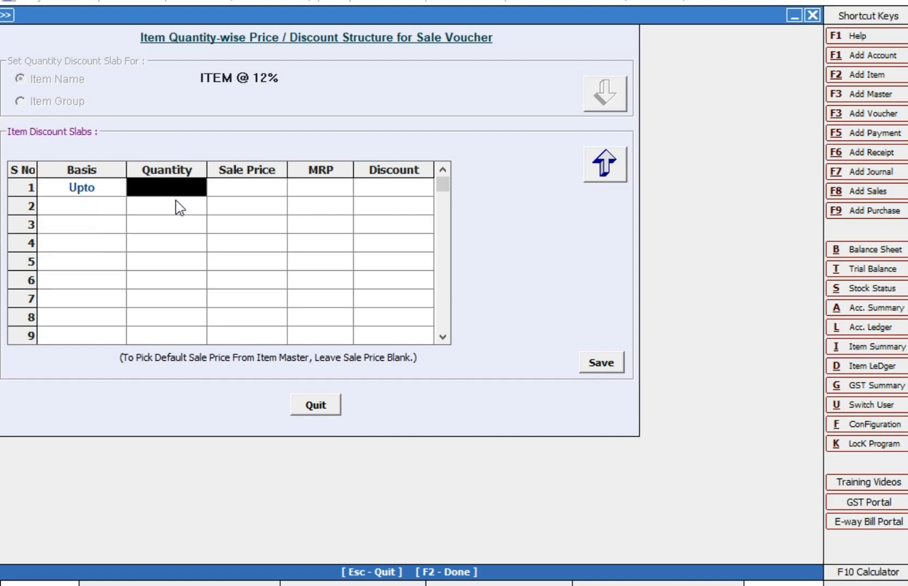
text(10)
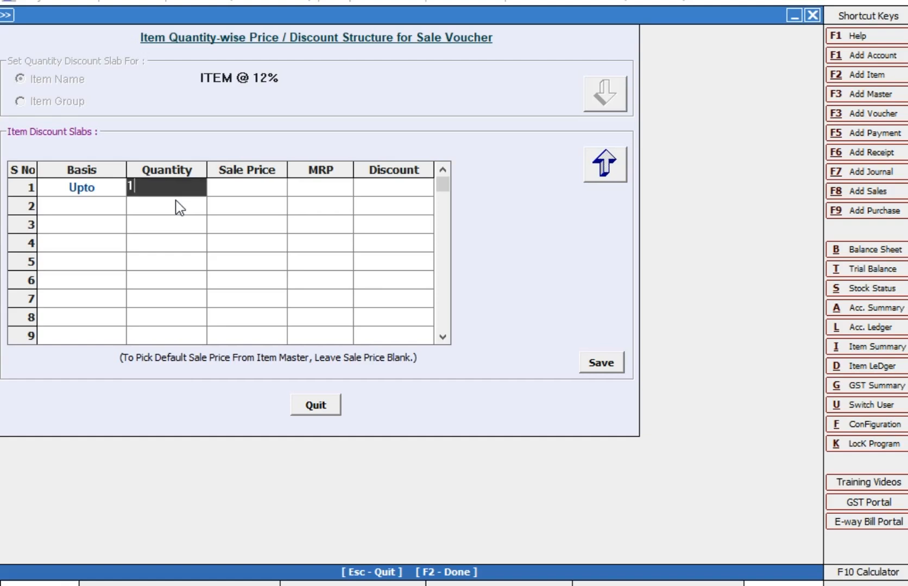
key(Return)
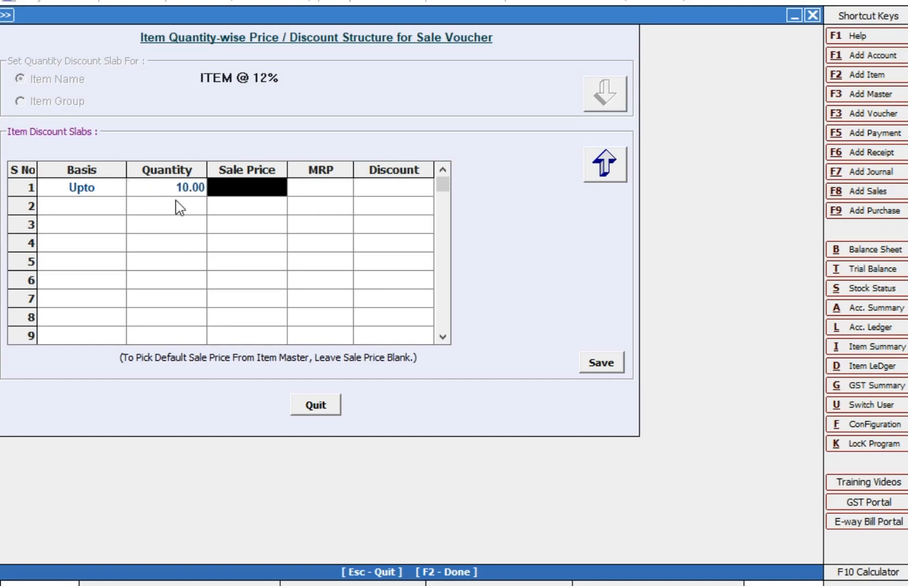
text(90)
key(Return)
key(Return)
key(Return)
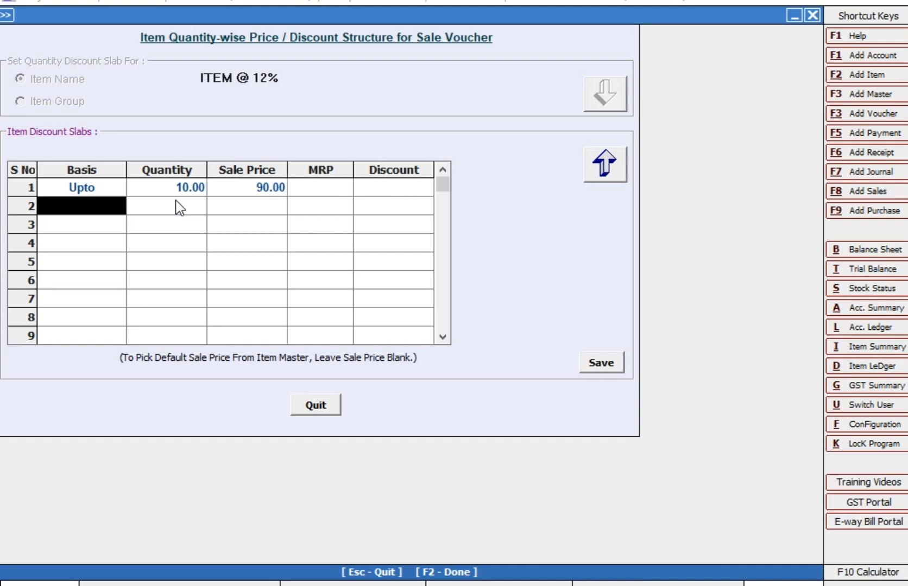
Add a second slab with basis Above, quantity 10 and sale price 80, and save ITEM @ 12%'s structure
key(Down)
key(Down)
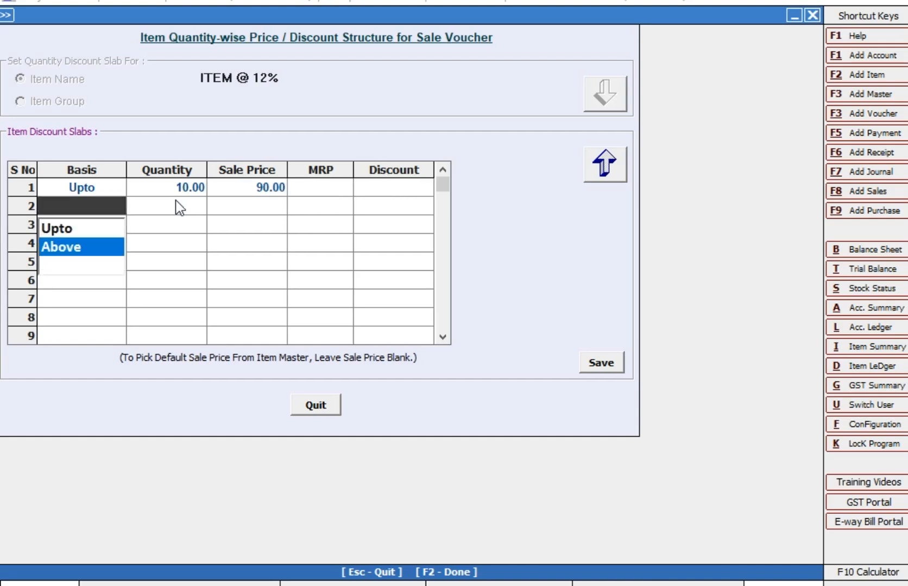
key(Return)
text(10)
key(Return)
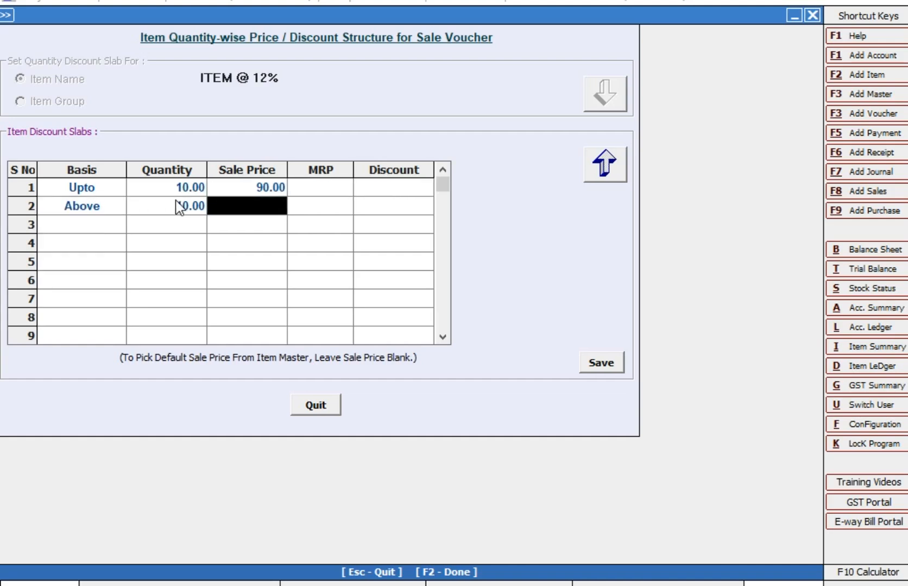
text(80)
key(Return)
key(Return)
key(Return)
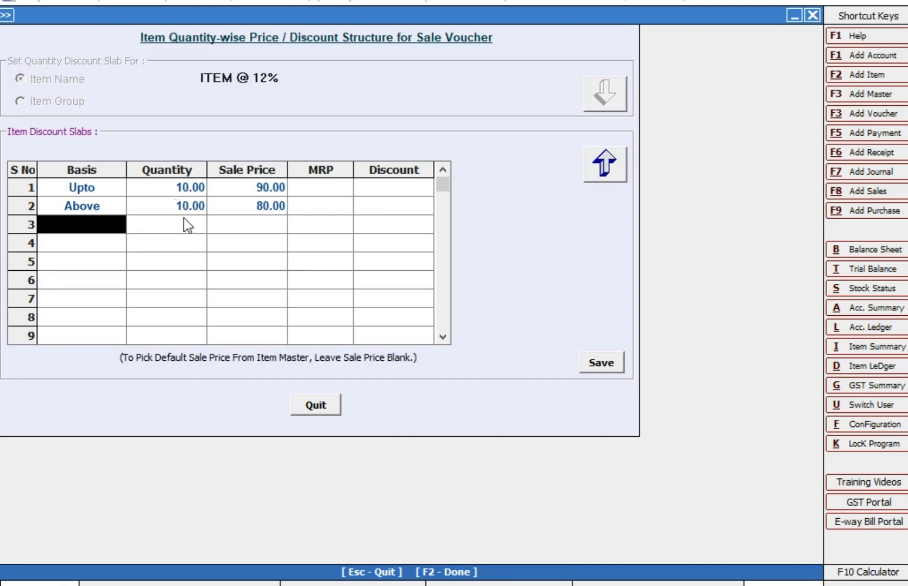
click(609, 368)
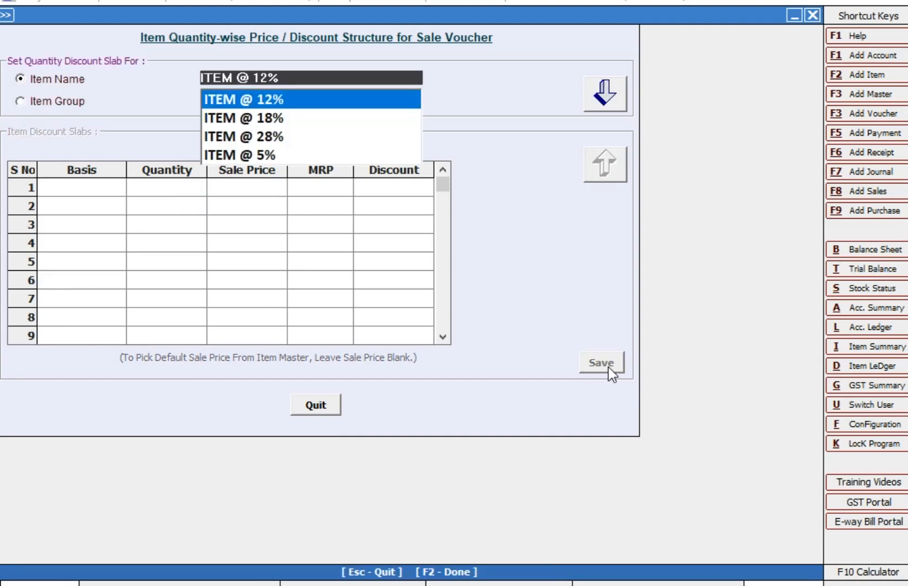
Add a first slab for ITEM @ 18% with basis Upto, quantity 10 and sale price 150
key(Down)
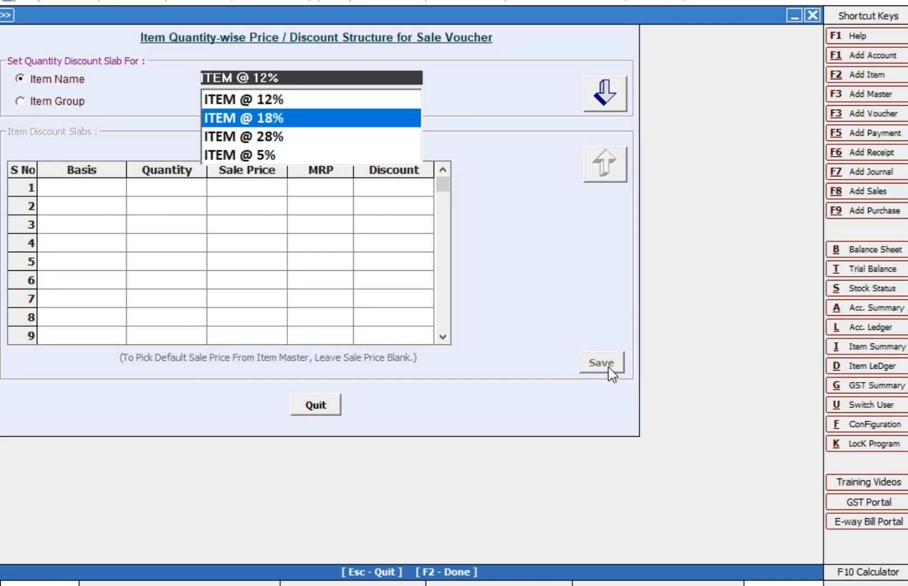
key(Return)
key(Return)
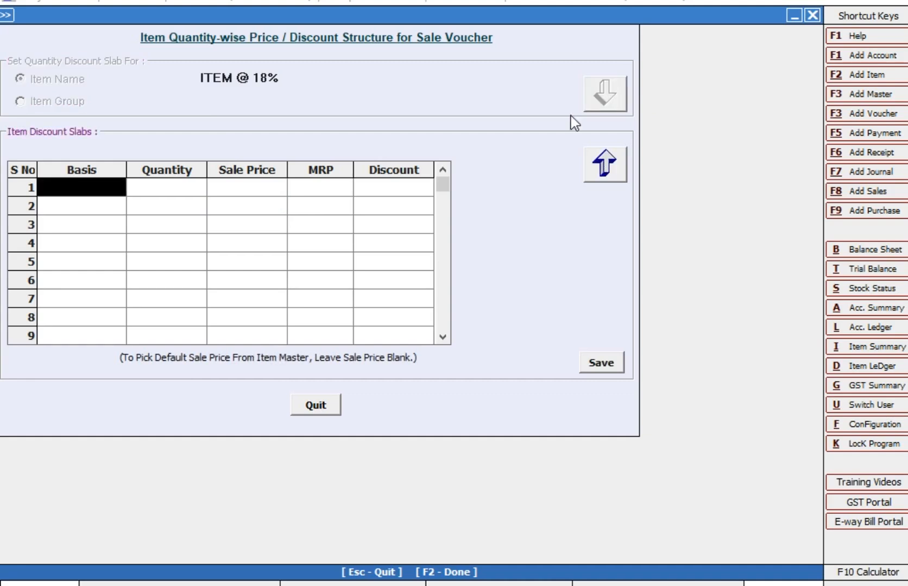
key(Return)
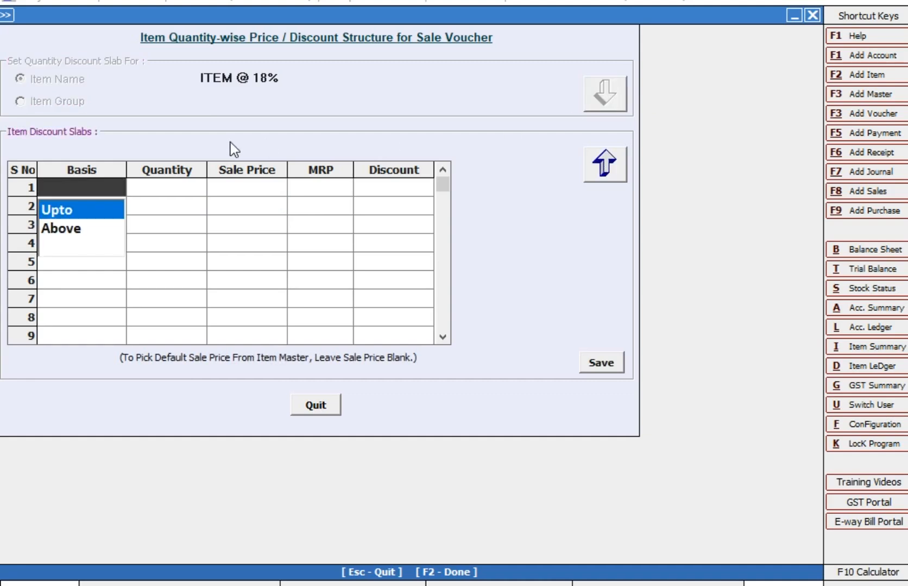
key(Return)
text(10)
key(Return)
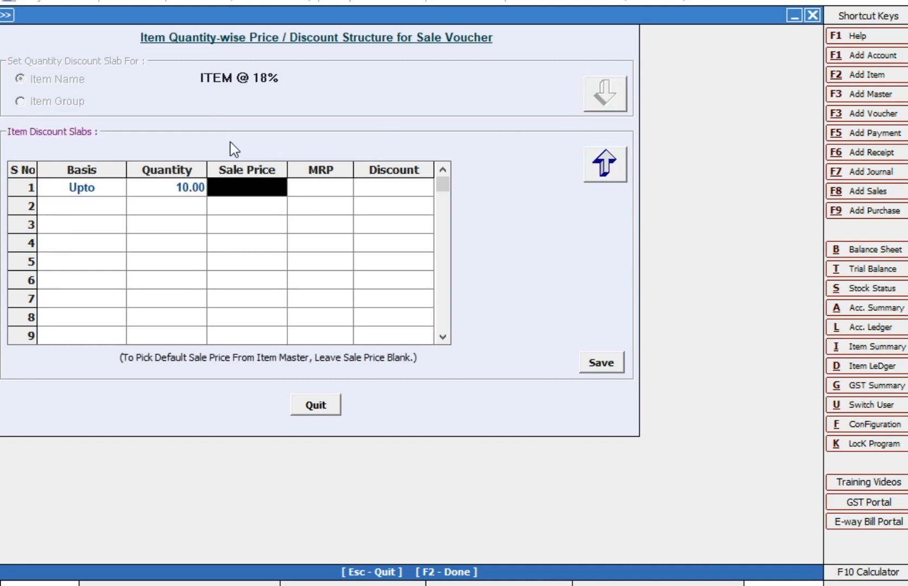
text(150)
key(Return)
key(Return)
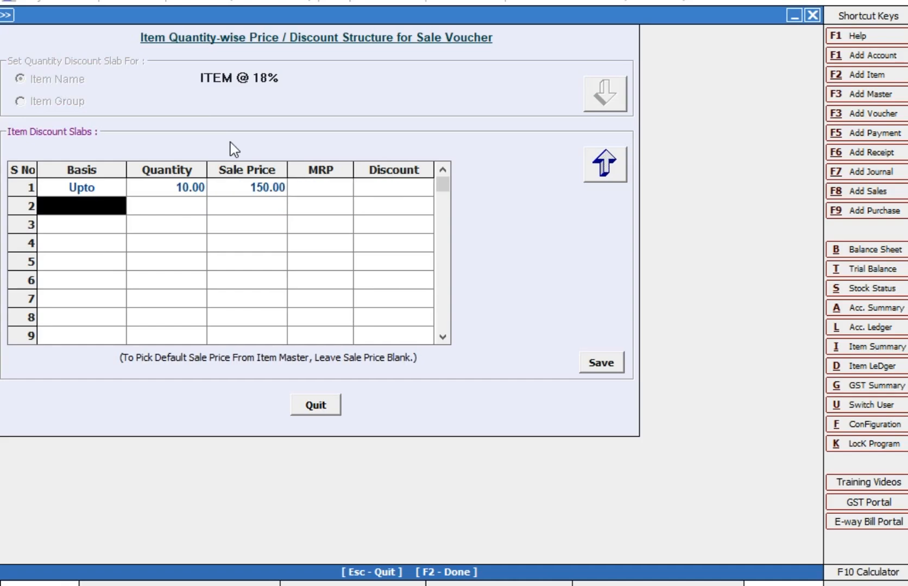
Add a second slab with basis Above, quantity 10 and sale price 140, and save ITEM @ 18%'s structure
key(Return)
key(Down)
key(Return)
text(10)
key(Return)
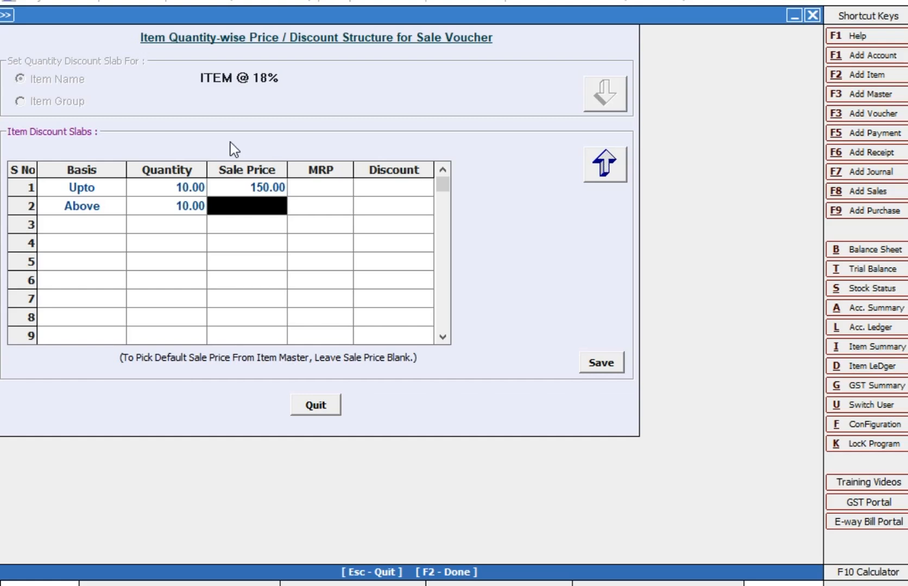
text(140)
key(Return)
key(Return)
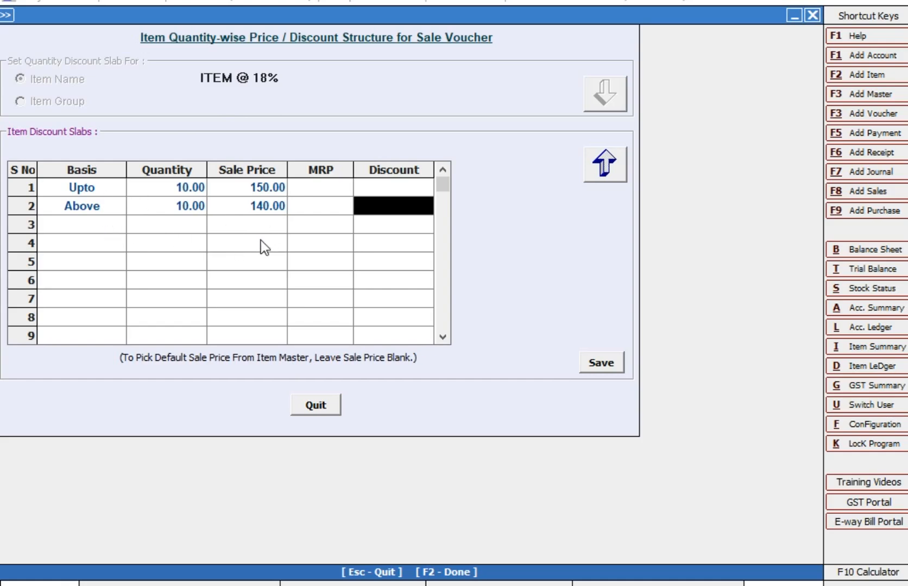
click(599, 364)
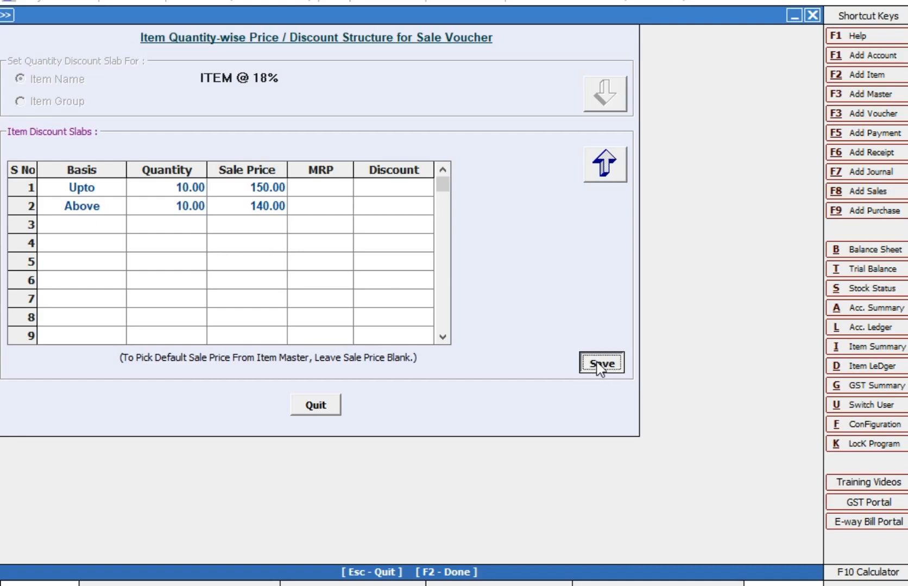
key(F1)
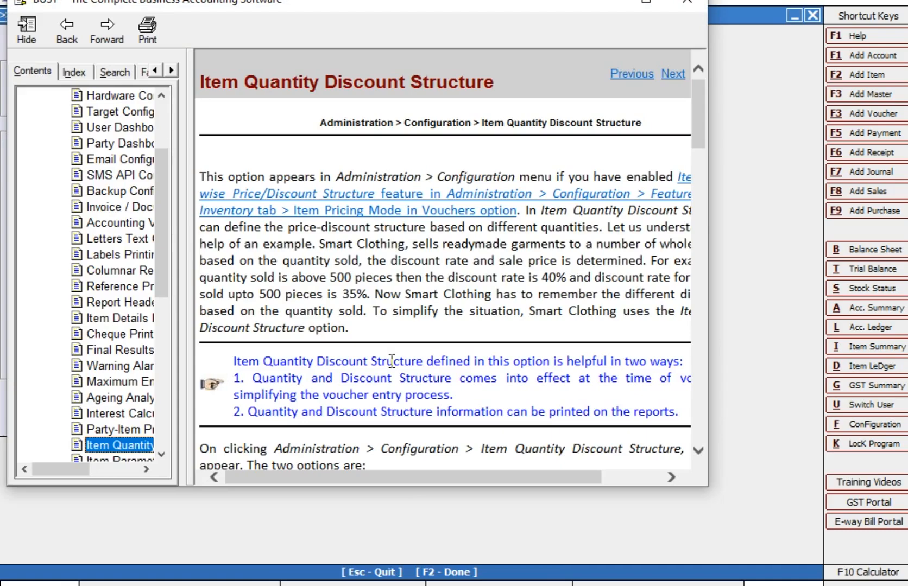
click(688, 7)
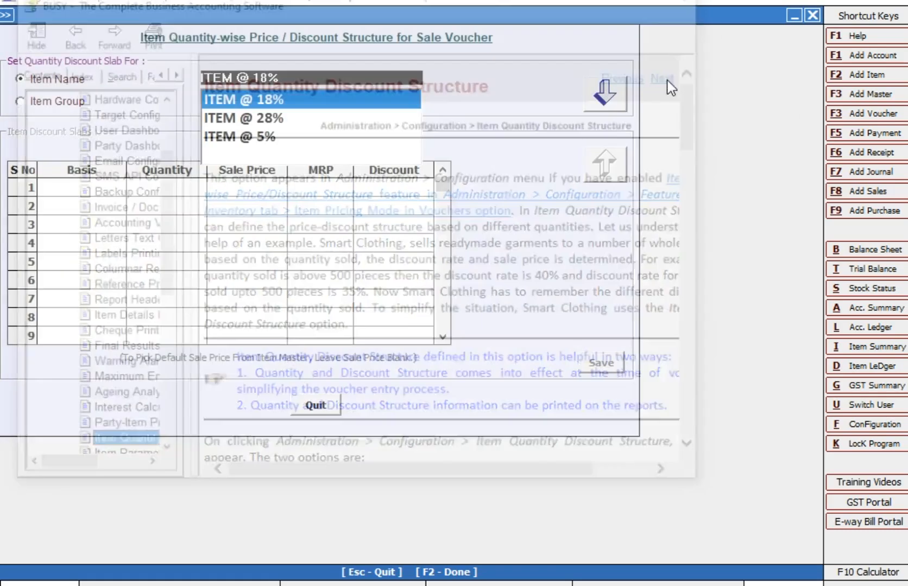
Leave the quantity discount structure and start a new sales voucher in series Main dated 05-04-2025
key(Escape)
key(Escape)
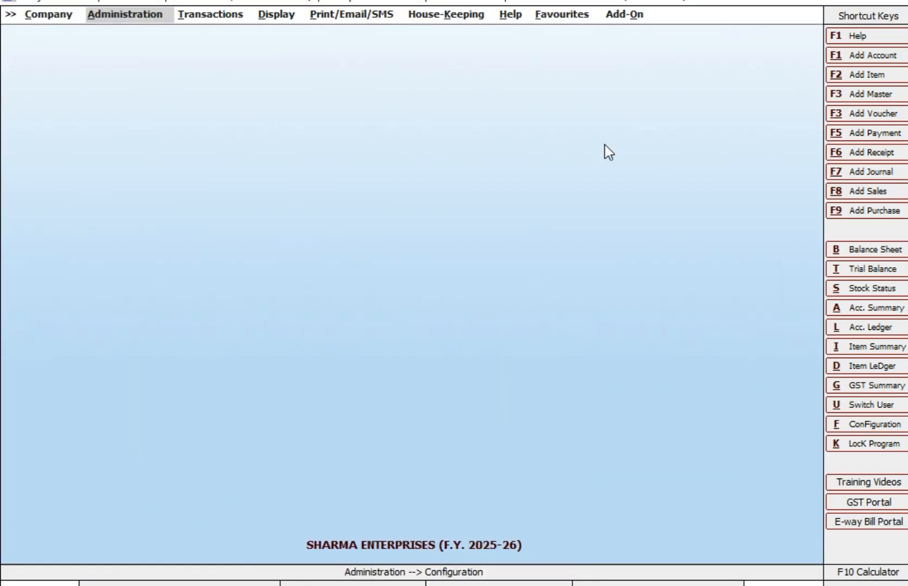
key(Right)
key(Return)
key(Return)
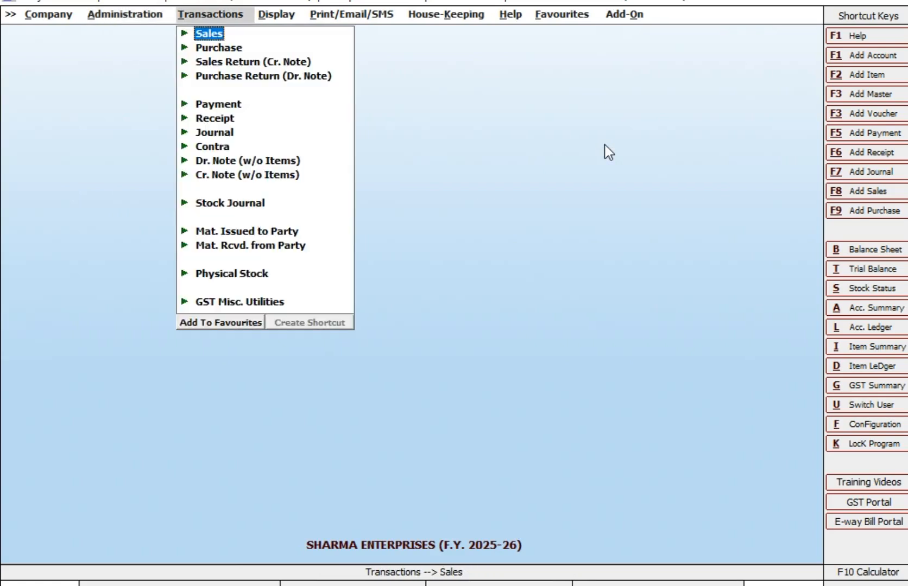
key(Return)
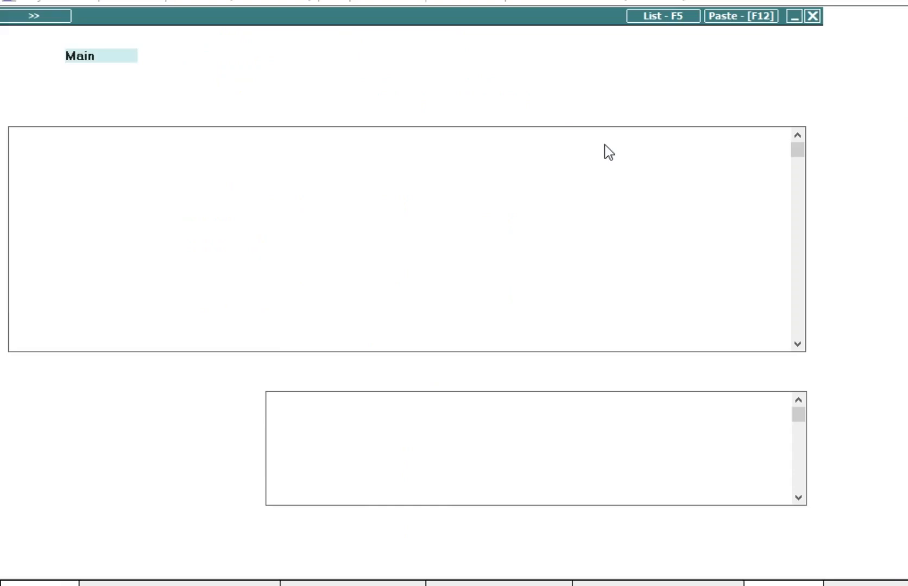
key(Return)
text(5-04)
key(Return)
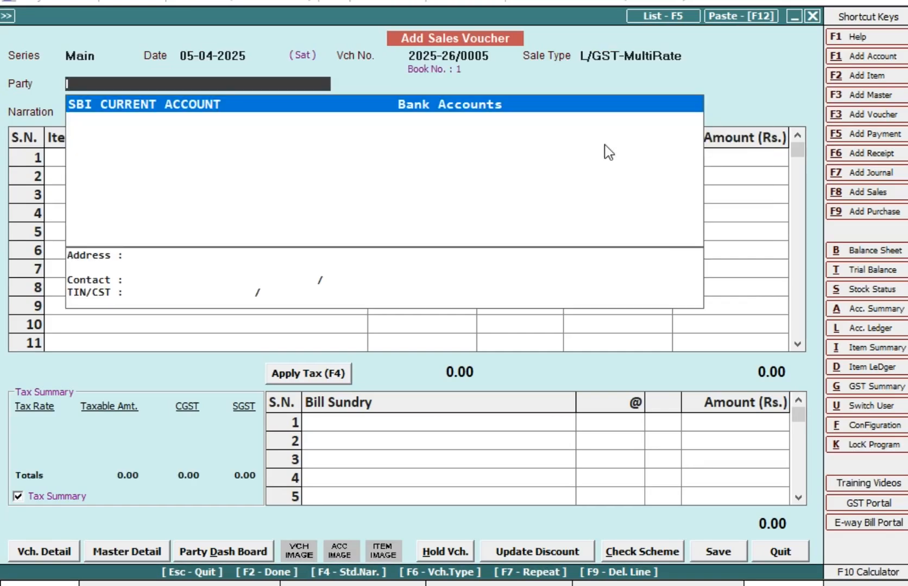
Choose sales party J as the voucher's party and leave the narration blank
key(Down)
key(Down)
key(Down)
key(Down)
key(Down)
key(Down)
key(Down)
key(Down)
key(Down)
key(Down)
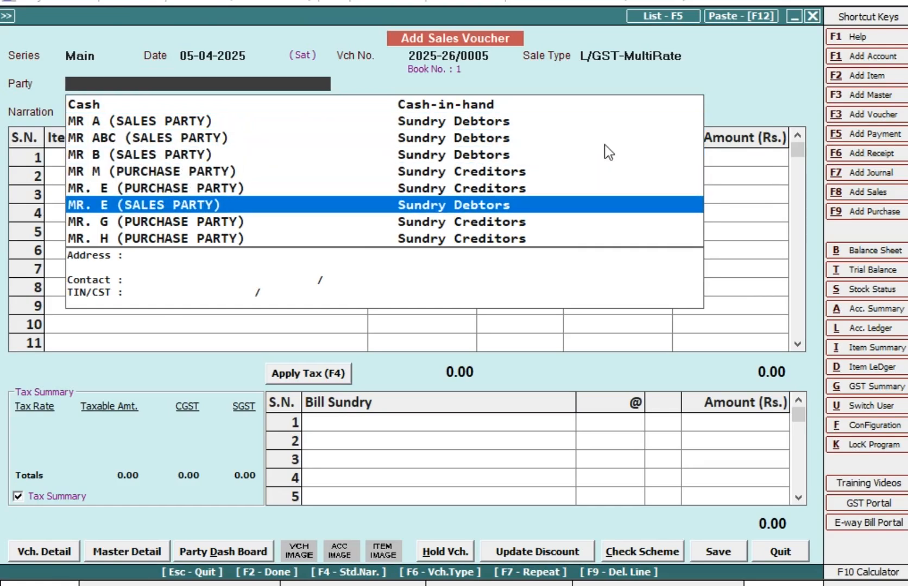
key(Up)
key(Return)
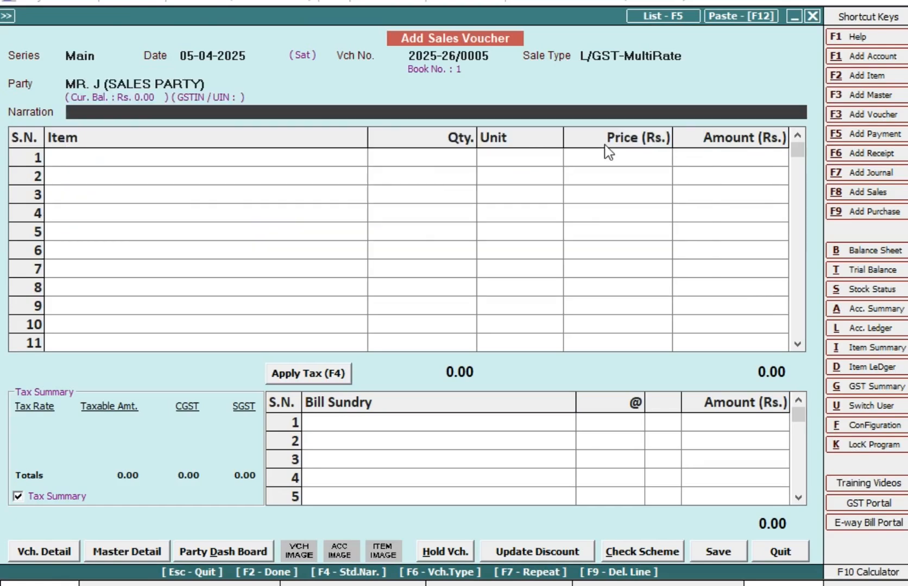
key(Return)
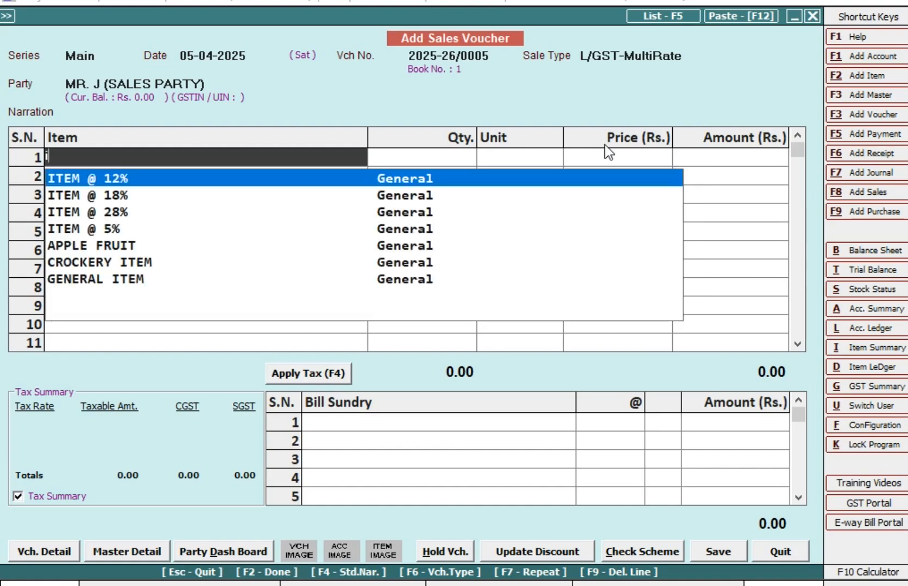
Enter ITEM @ 12% in the first voucher row with a quantity of 10 Pcs. at the slab price
key(Return)
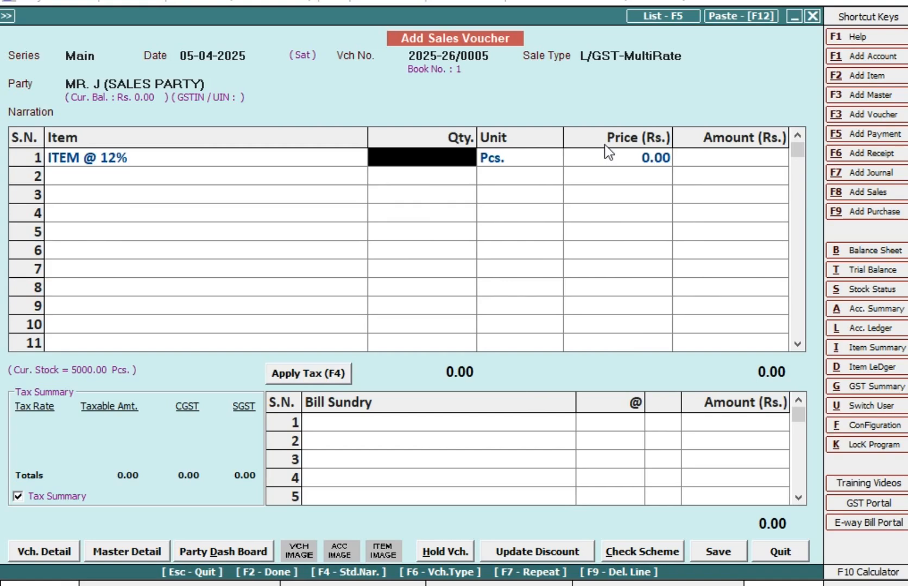
text(10)
key(Return)
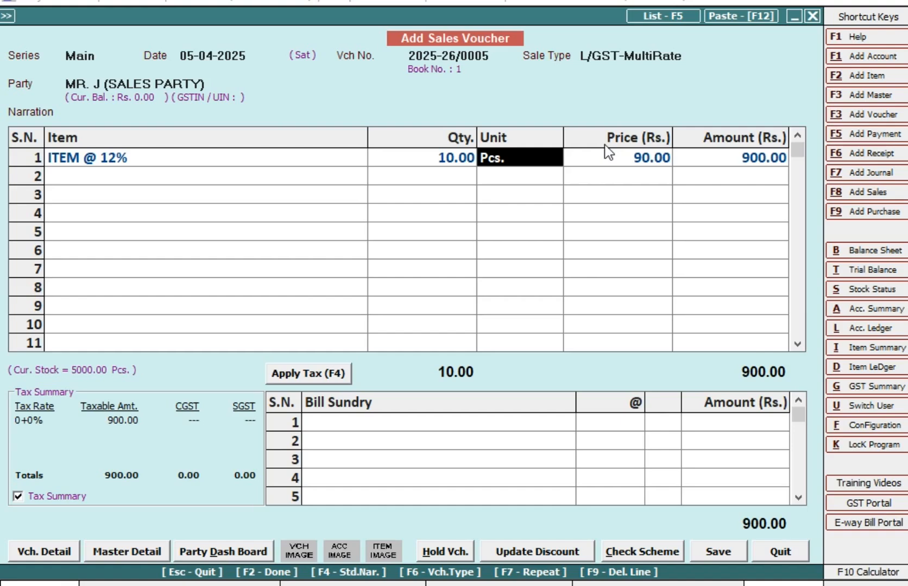
key(Return)
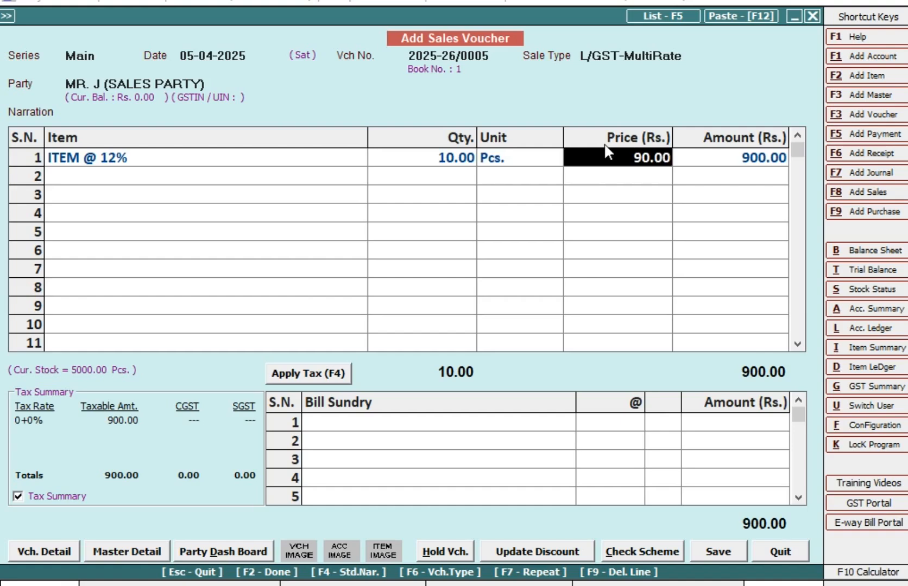
key(Return)
Set the quantity of ITEM @ 12% to 12, check its slab price and accept the row
key(shift+Tab)
key(shift+Tab)
key(shift+Tab)
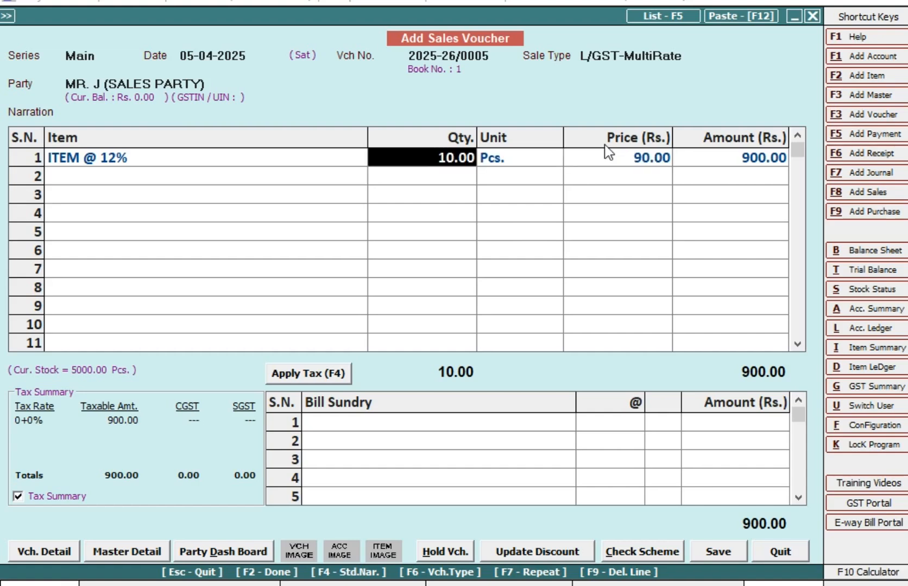
text(12)
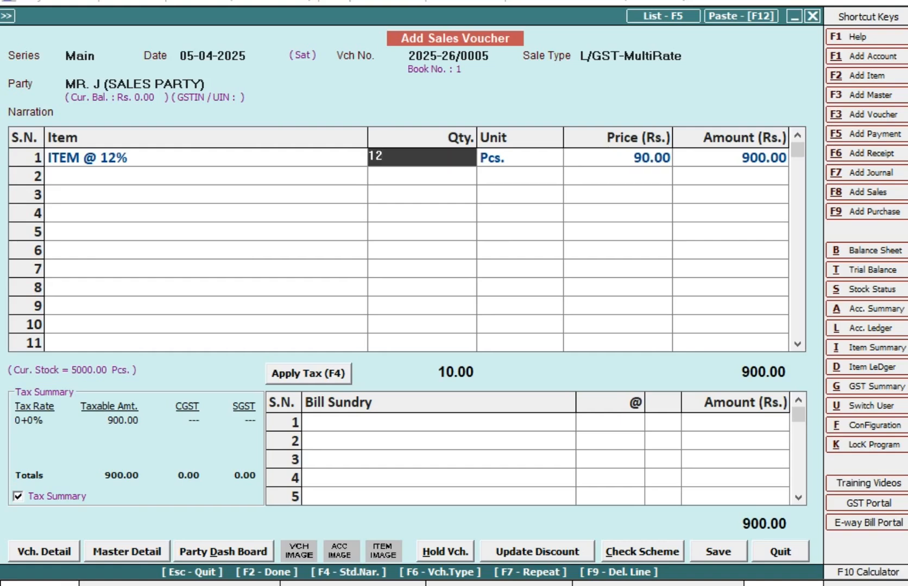
key(Return)
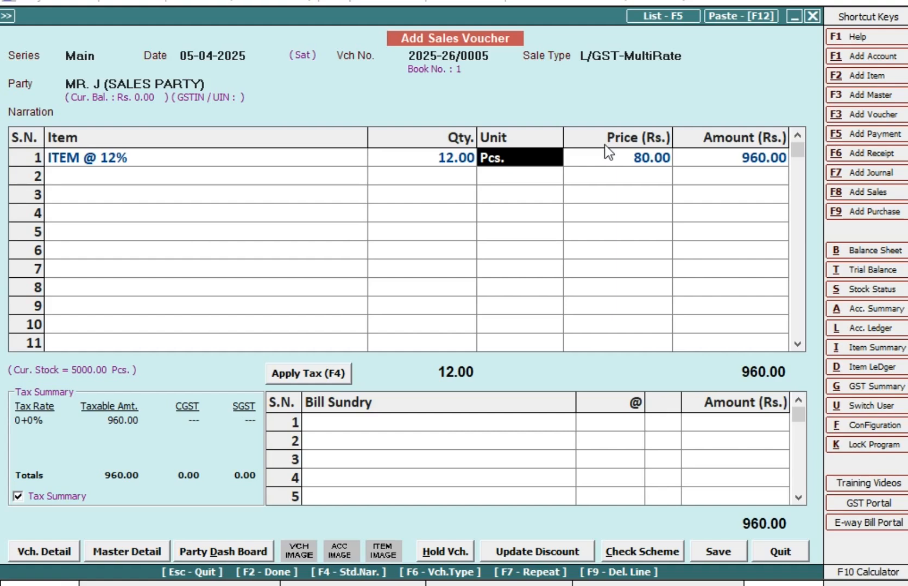
key(Return)
key(Return)
key(Left)
key(Left)
key(Left)
key(Right)
key(Right)
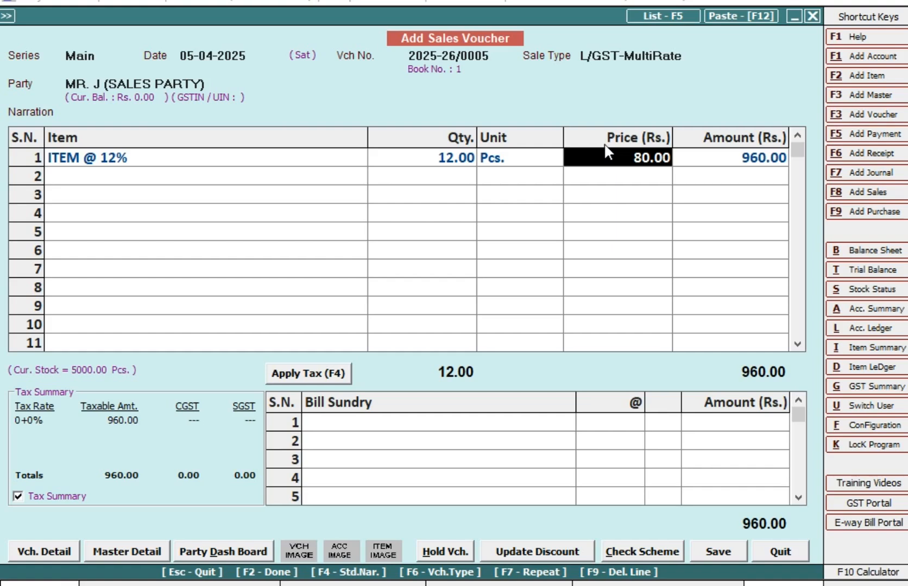
key(Return)
key(Return)
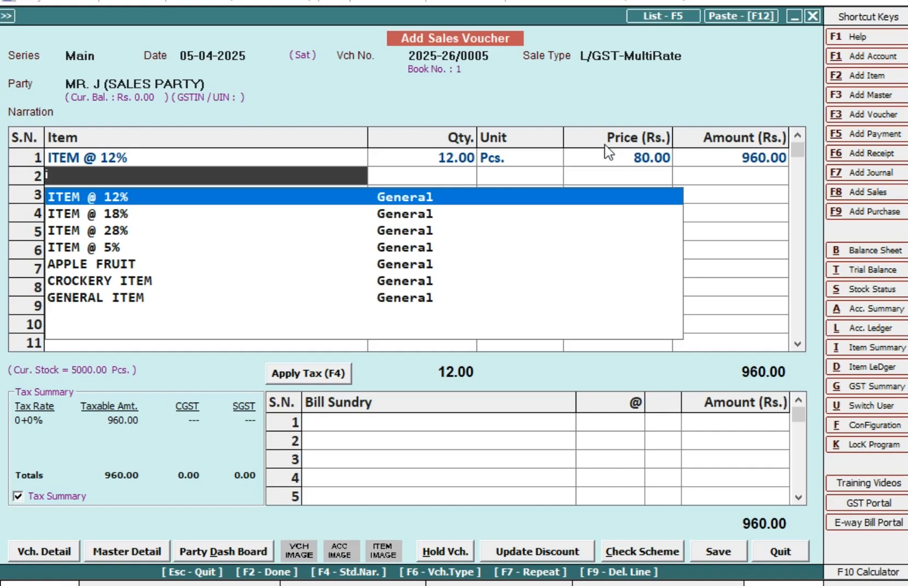
Enter ITEM @ 18% in the second voucher row with a quantity of 10 Pcs. at the slab price
key(Down)
key(Return)
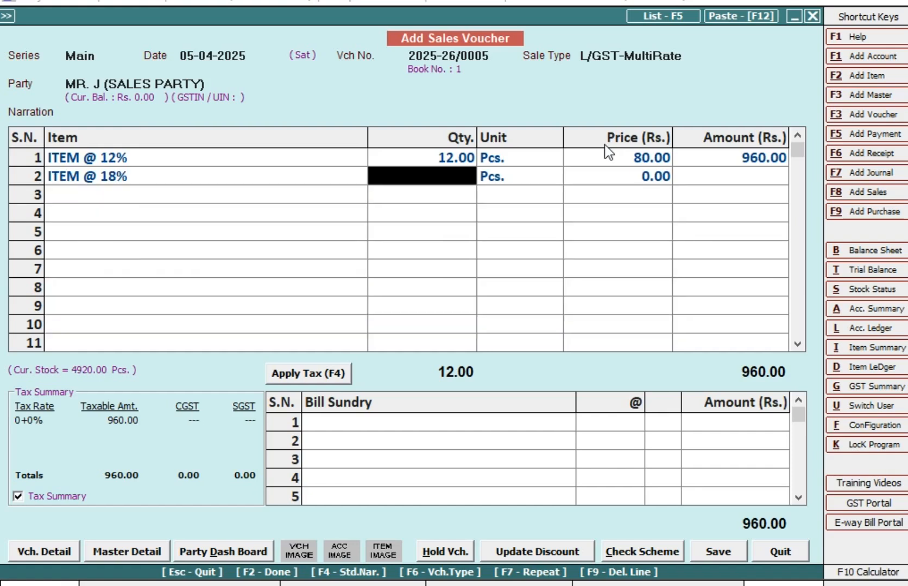
text(10)
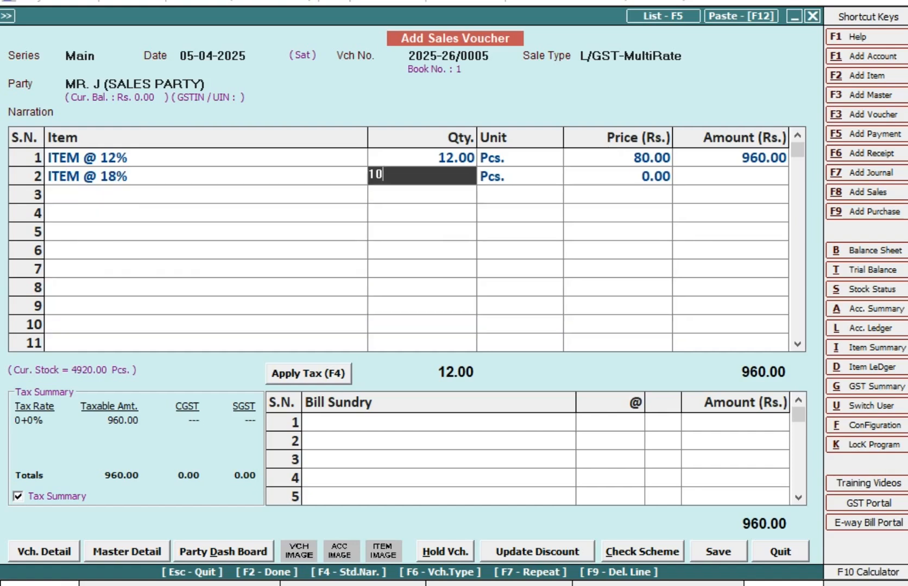
key(Return)
key(Return)
key(Return)
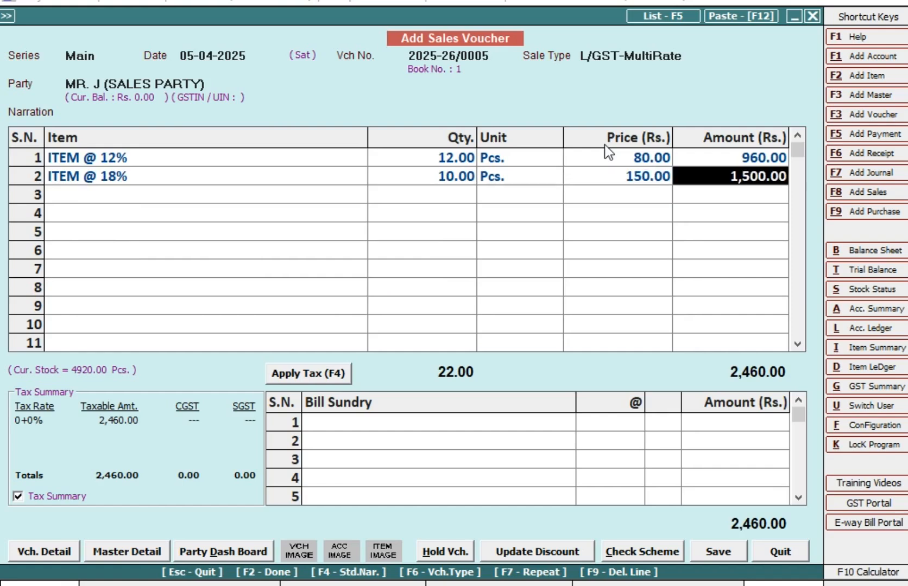
Set the quantity of ITEM @ 18% to 15 and accept the row's slab price and amount
key(shift+Tab)
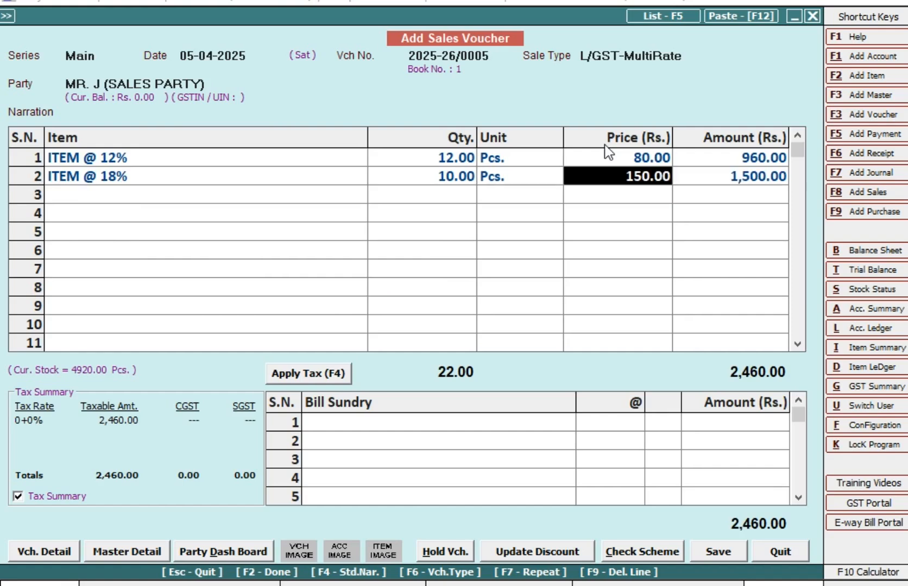
key(shift+Tab)
key(shift+Tab)
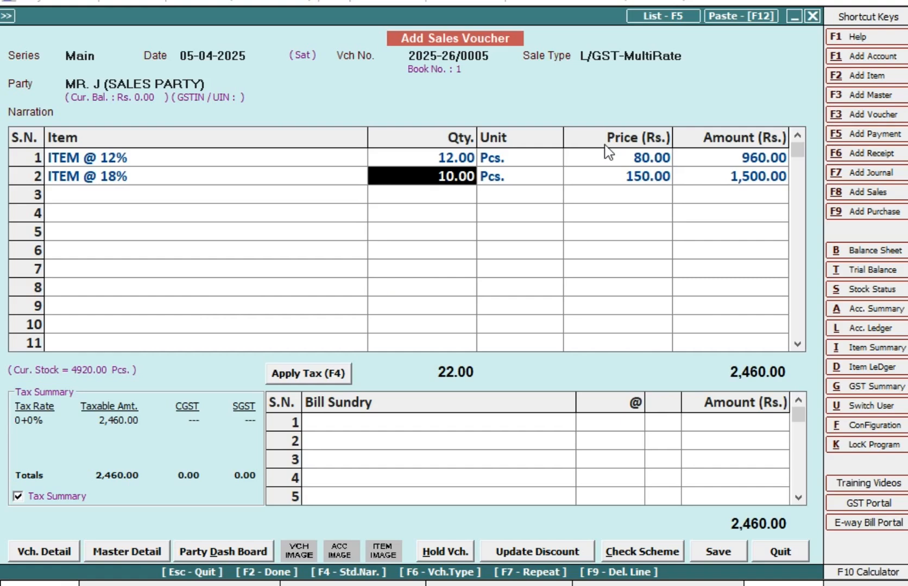
text(15)
key(Return)
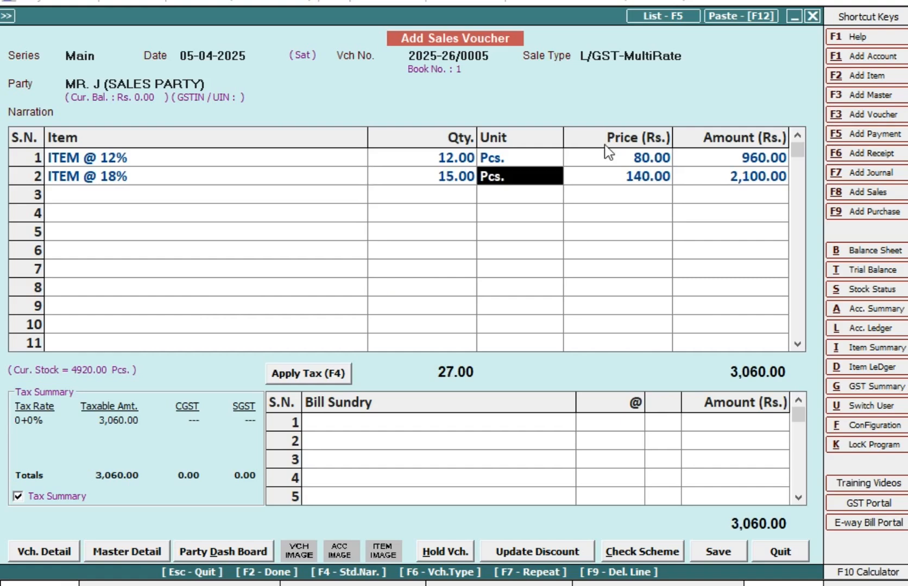
key(Return)
key(Return)
key(Return)
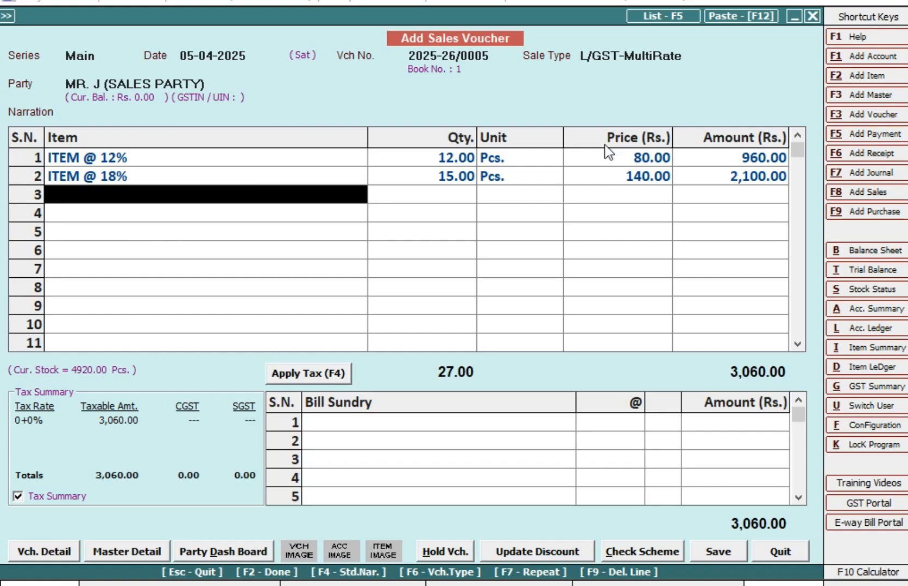
Add CGST and SGST at 9% each as the voucher's bill sundries and finish the bill sundry entry
key(Return)
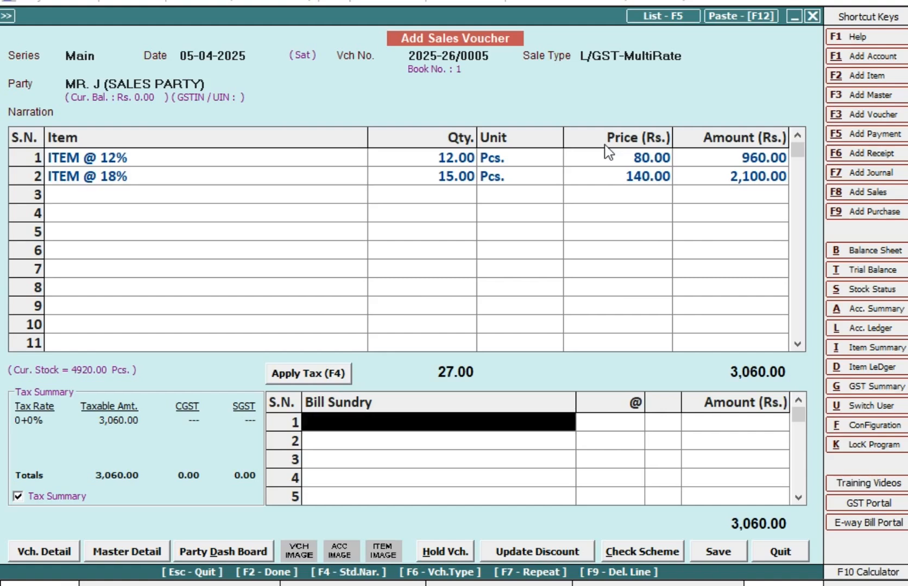
text(cg)
key(Return)
key(Return)
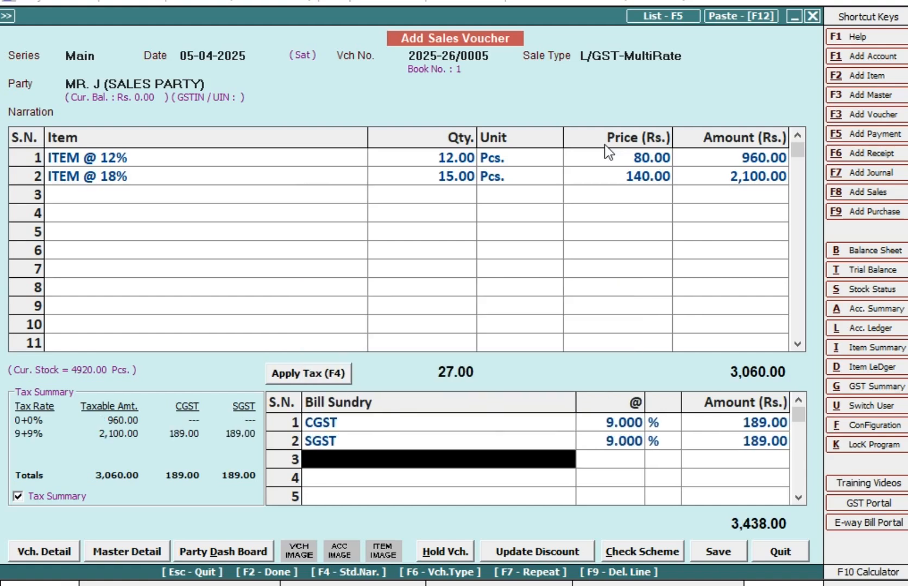
key(Return)
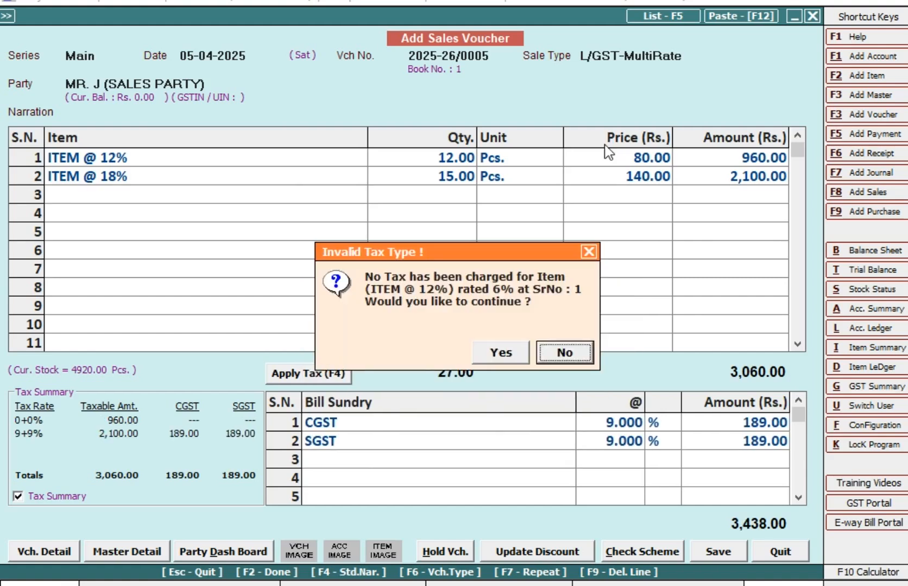
key(Left)
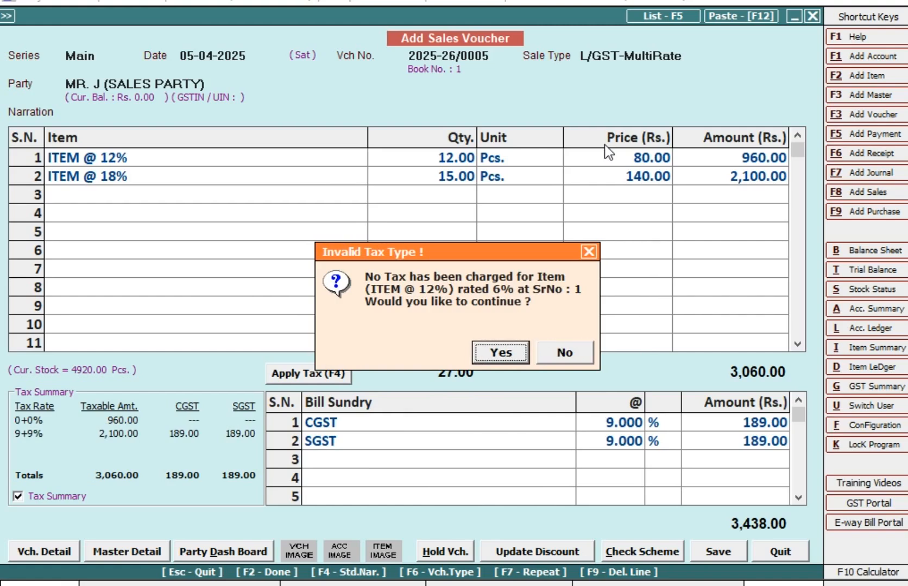
key(Right)
key(Left)
key(Return)
key(F2)
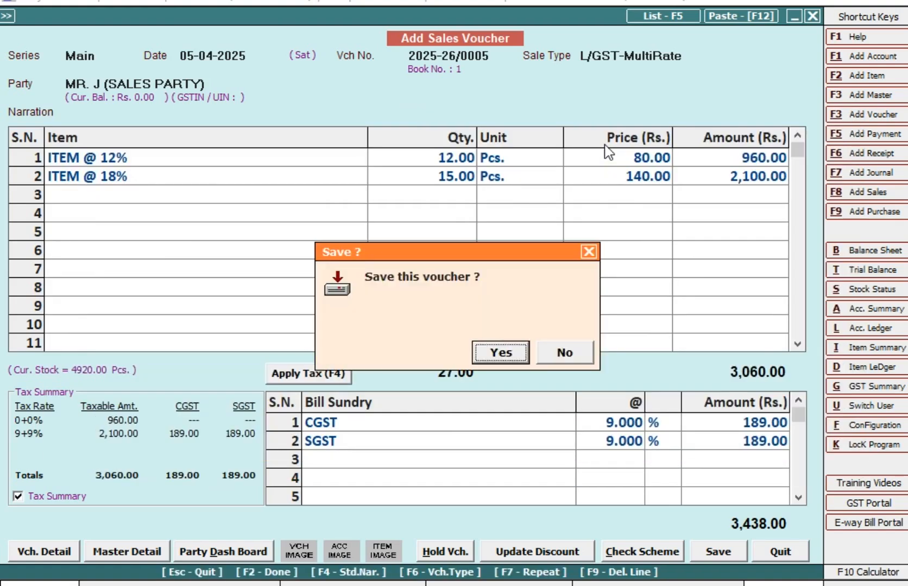
key(Escape)
Open the item master of ITEM @ 12% from the voucher's item grid to check its tax category, and close it unchanged
key(Up)
key(Up)
key(Up)
key(Up)
key(Up)
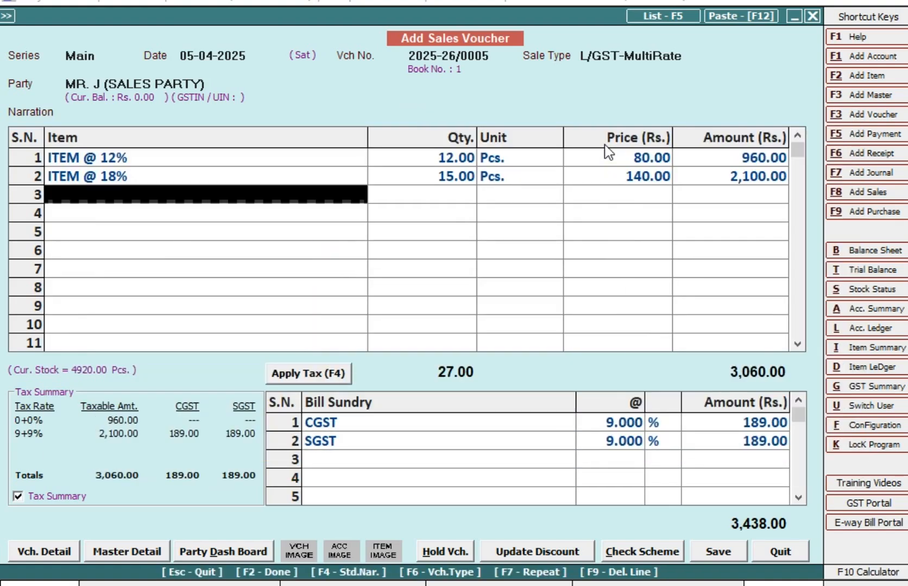
key(alt+m)
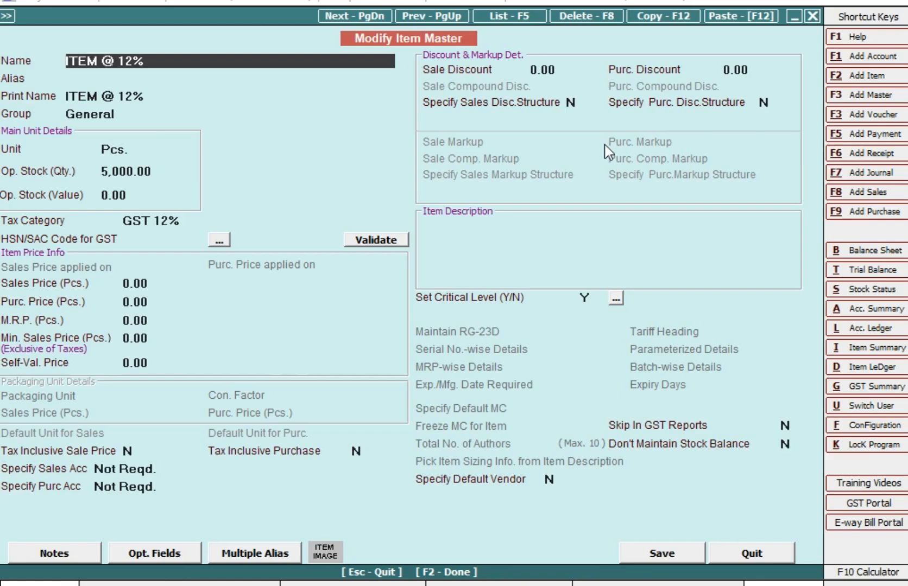
key(Escape)
key(Down)
key(Down)
key(Down)
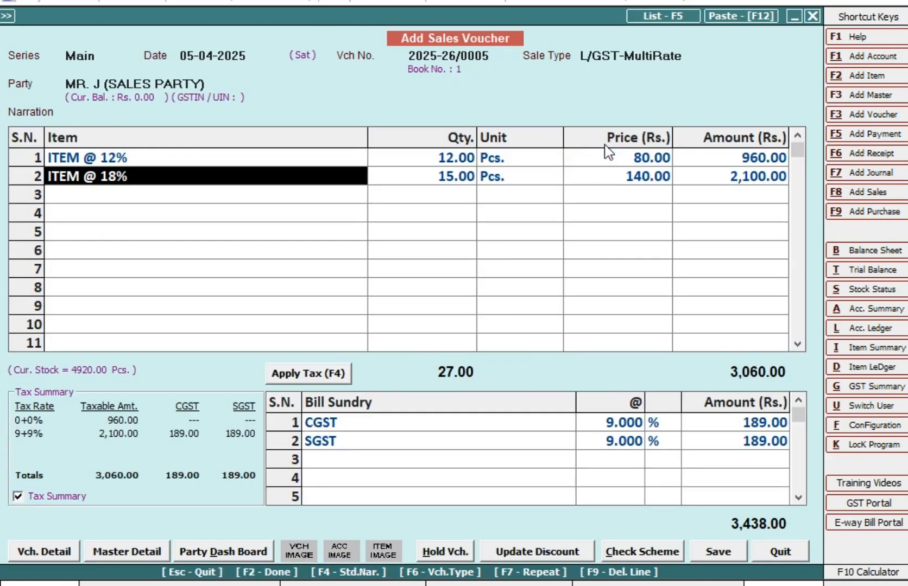
key(Return)
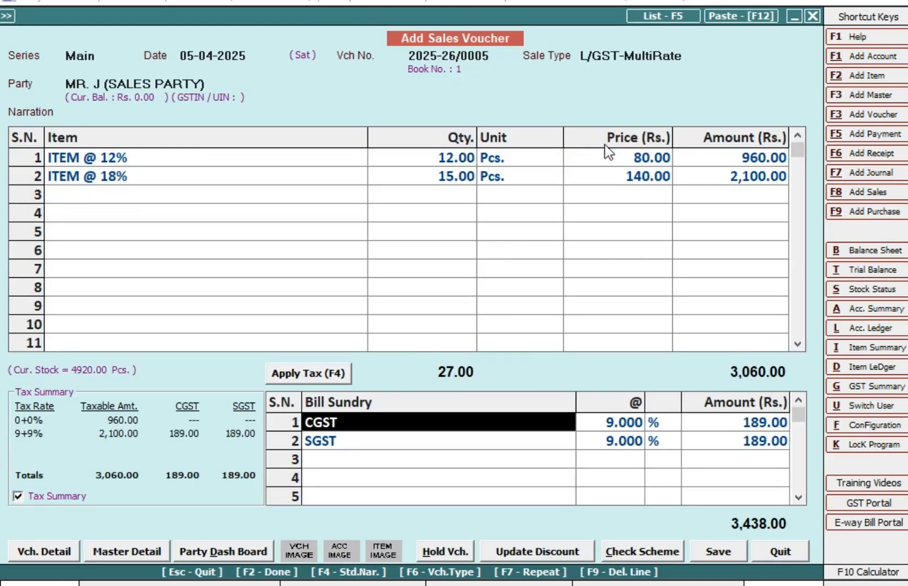
key(F2)
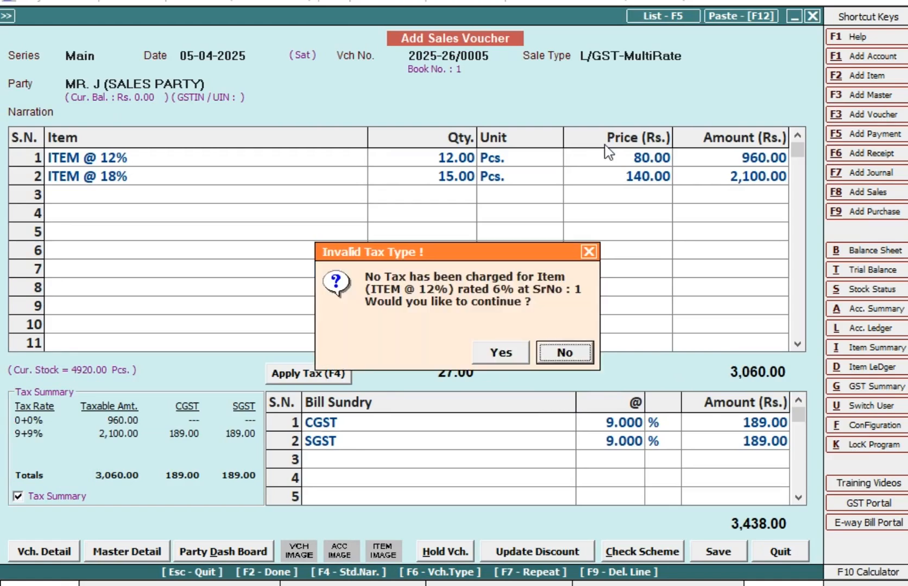
key(Left)
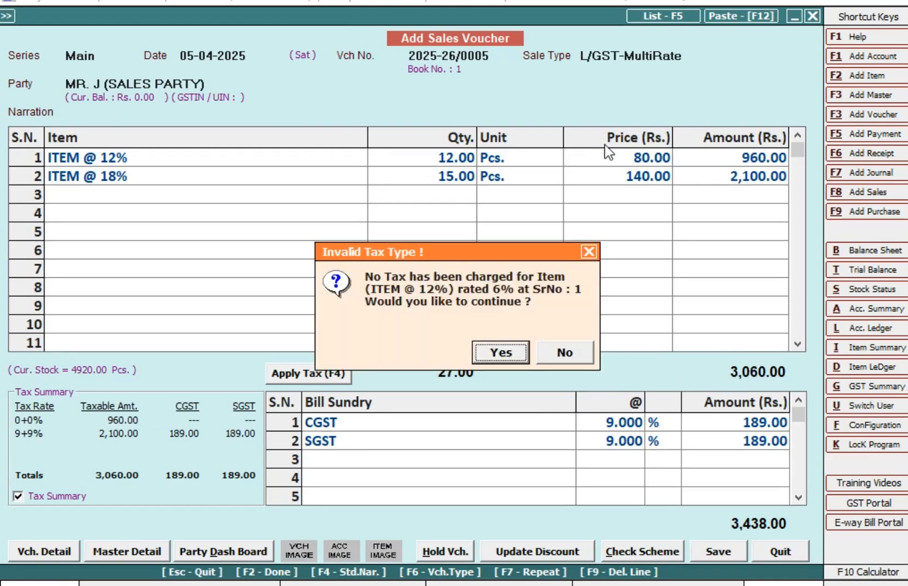
key(Return)
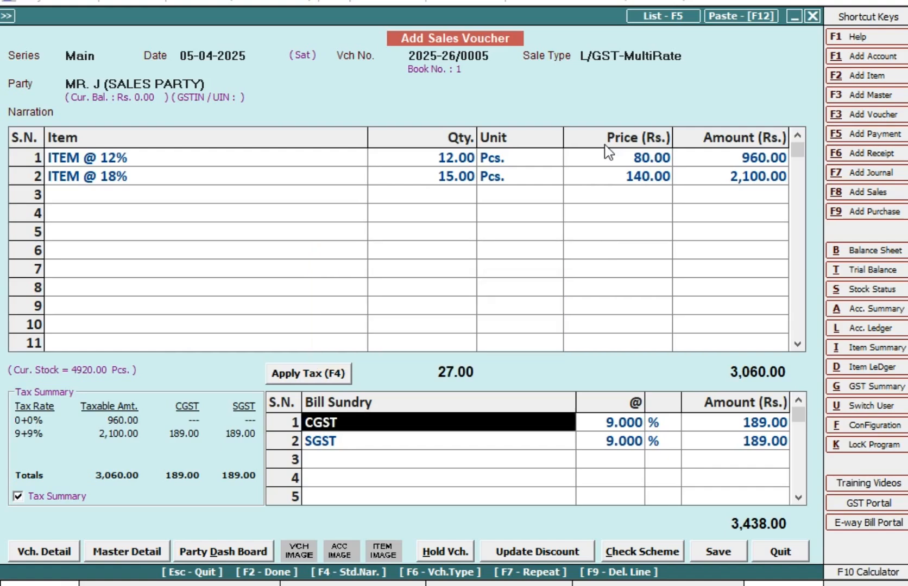
Apply the item taxes to the voucher's bill sundries automatically and add an SGST row at 6%
click(334, 378)
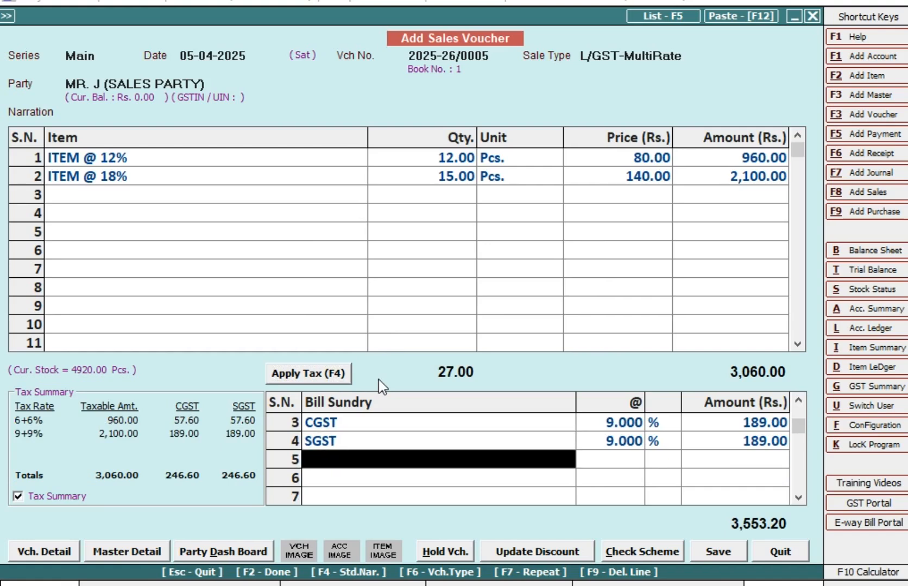
key(Up)
key(Up)
key(Down)
key(Down)
text(s)
key(Return)
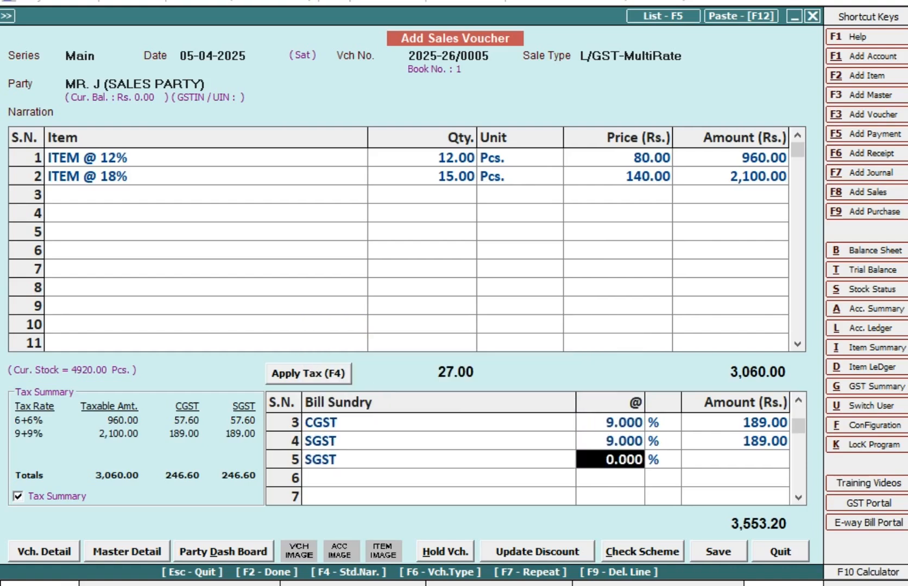
text(6)
key(Return)
key(Return)
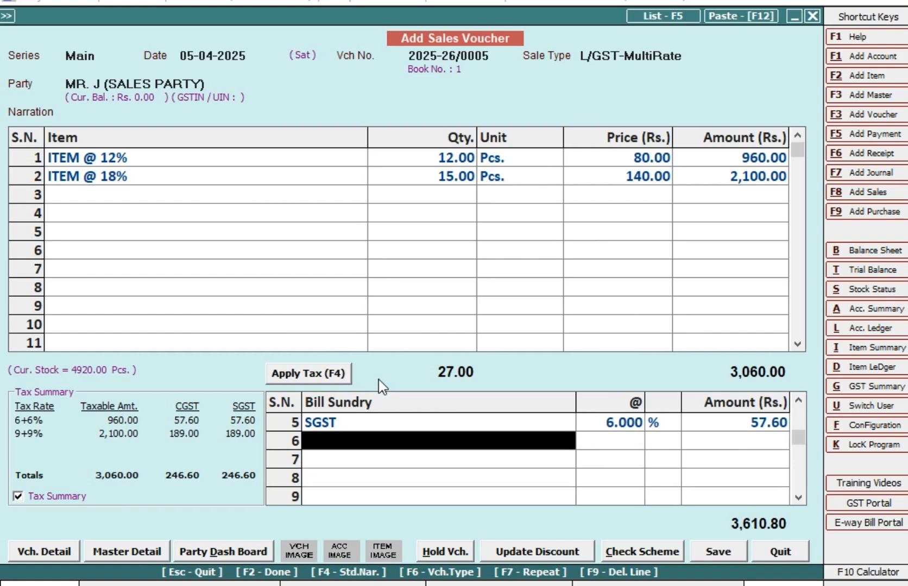
Add a CGST row at 6% below the last SGST bill sundry
text(cG)
key(Return)
text(6)
key(Return)
key(Up)
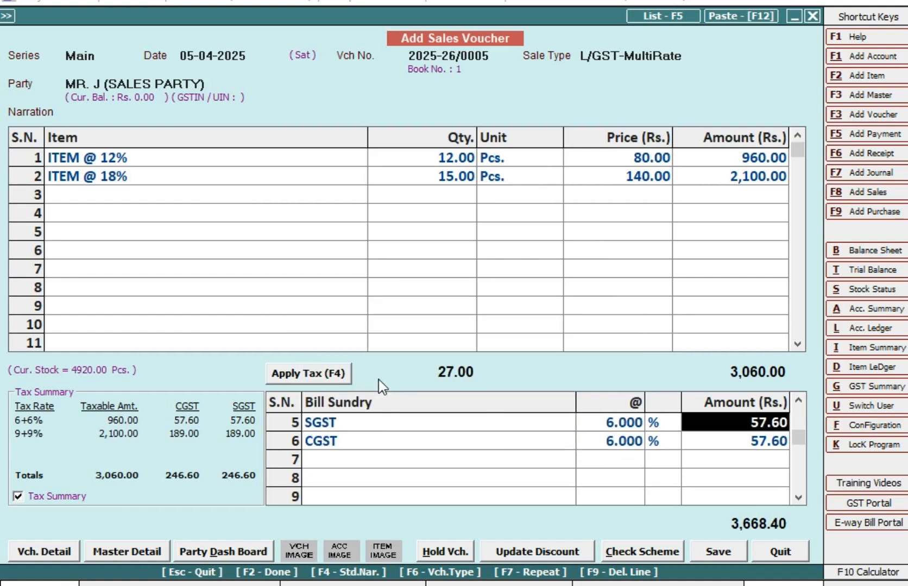
Save the sales voucher and leave voucher entry
key(F2)
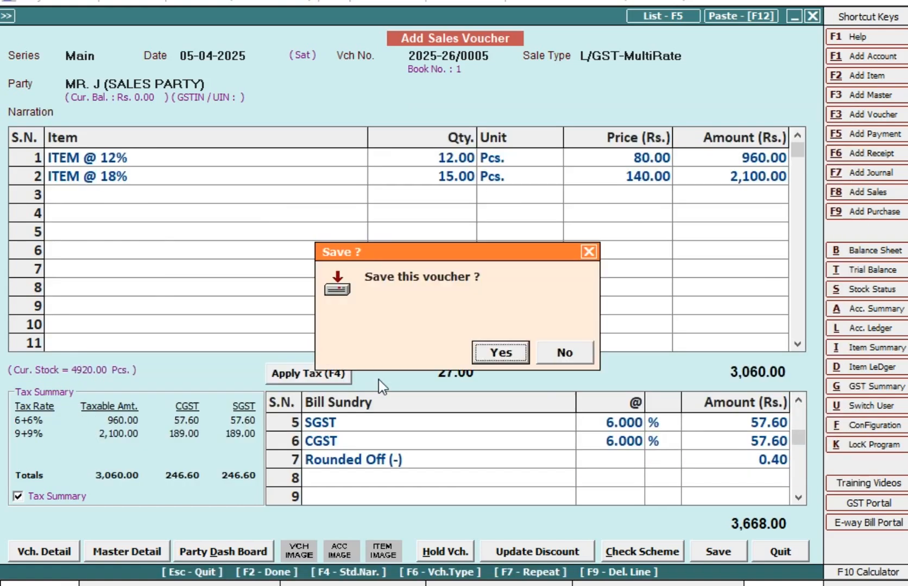
key(Return)
key(Escape)
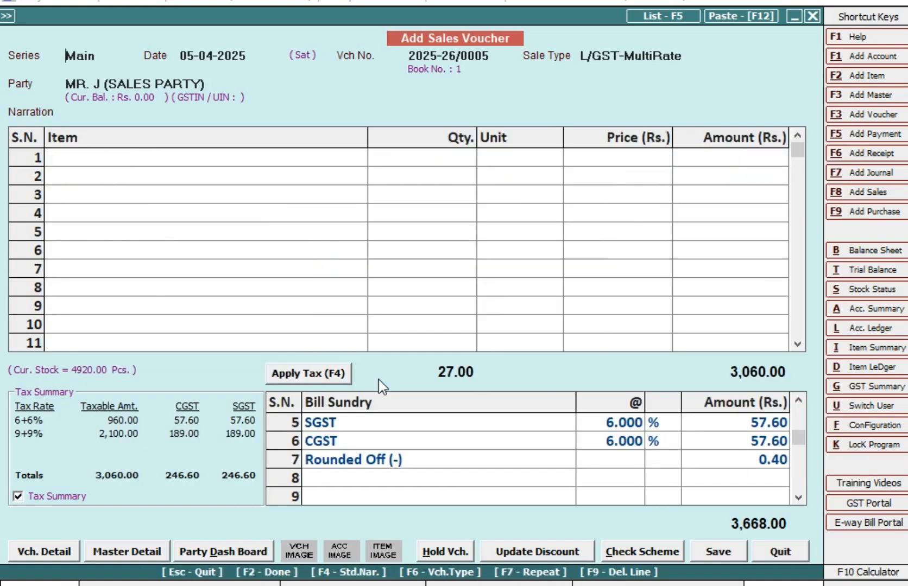
key(Escape)
key(Escape)
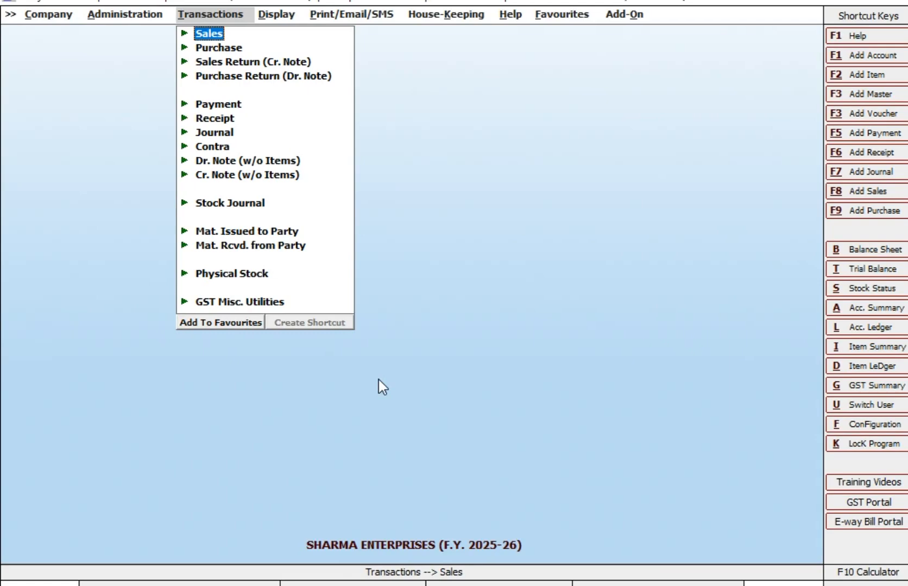
Set the sales pricing mode in the Inventory features to Party-Item-wise Price / Discount Structure with the Party-Item-wise mode
key(Left)
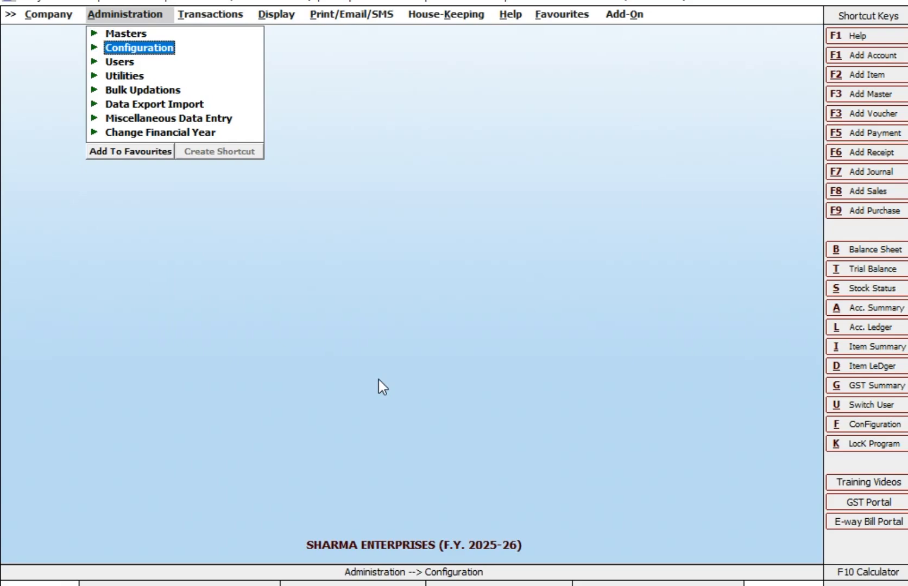
key(Return)
key(Return)
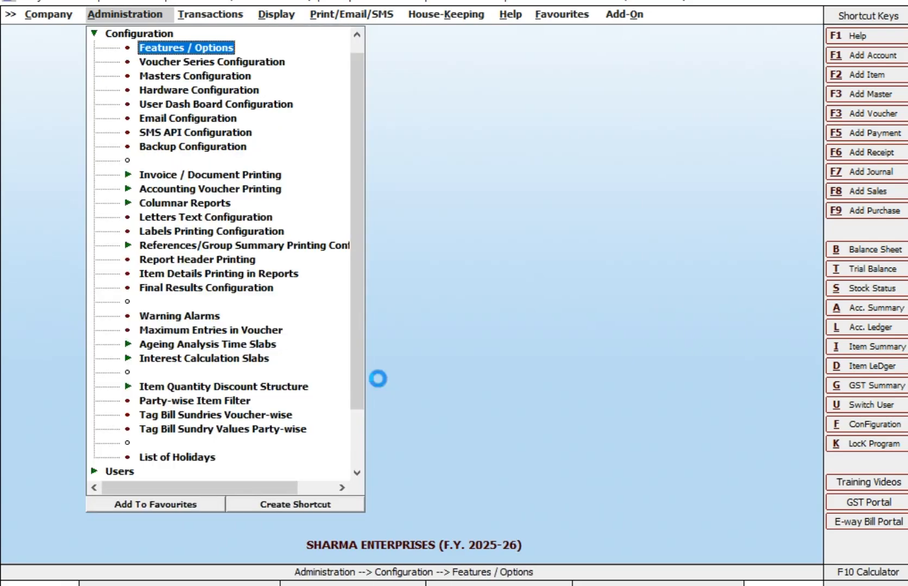
key(Down)
key(Down)
key(Return)
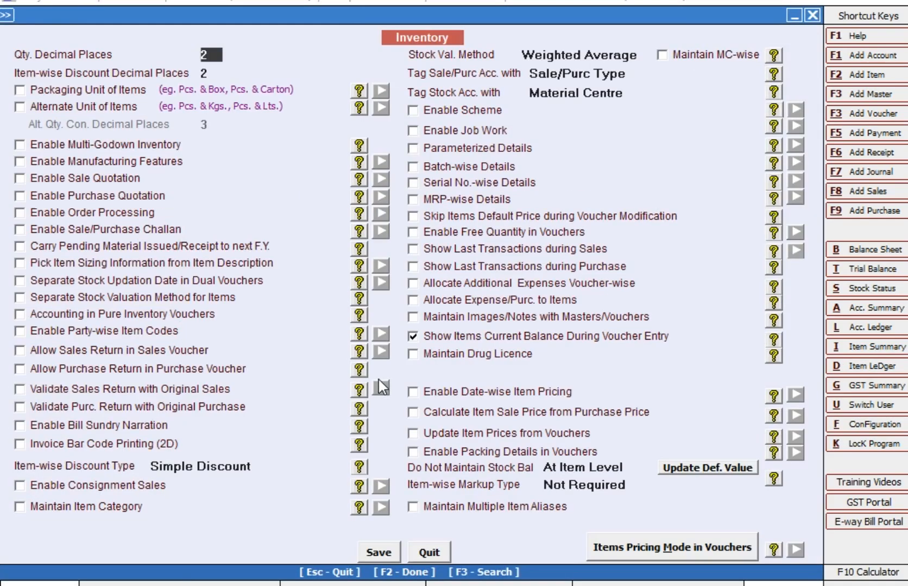
click(609, 550)
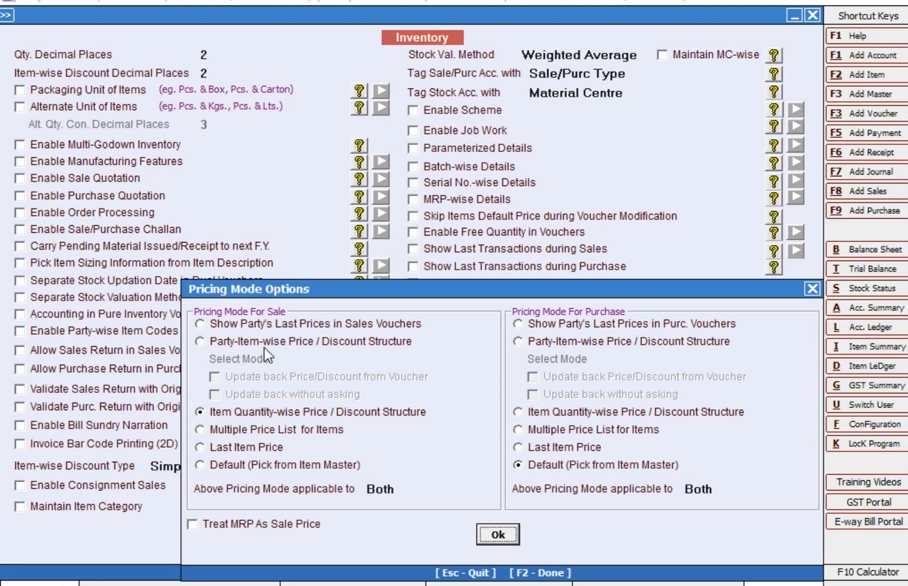
click(356, 349)
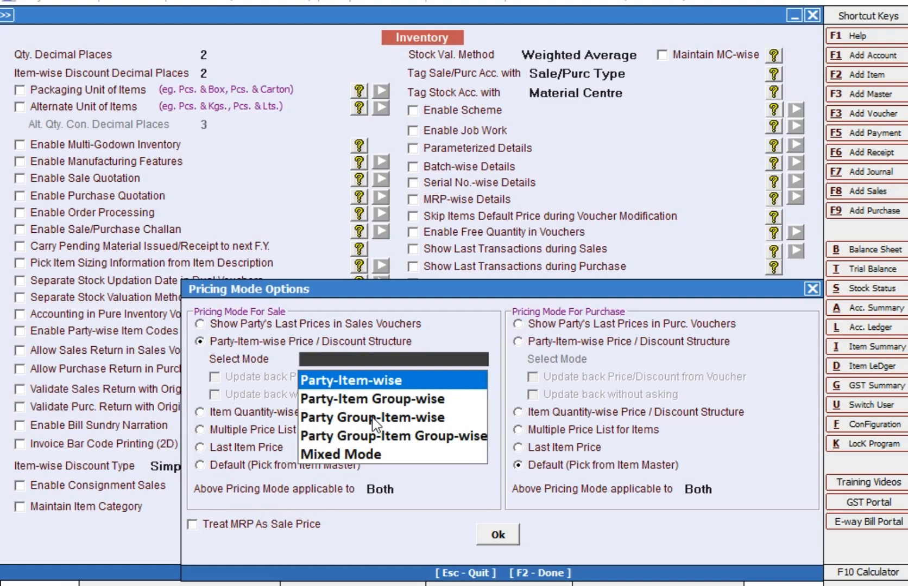
key(Return)
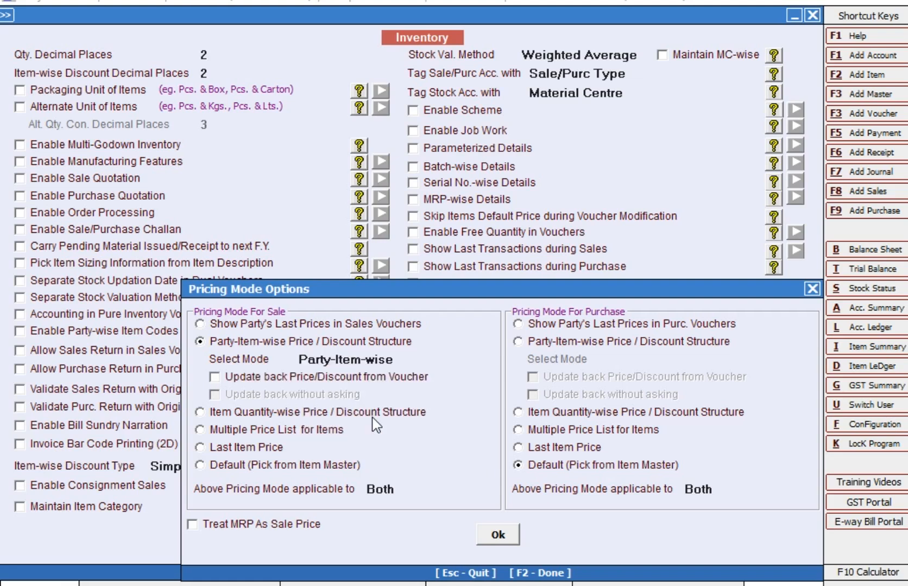
Review the available modes of the sales party-item price structure and keep Party-Item-wise selected
click(416, 362)
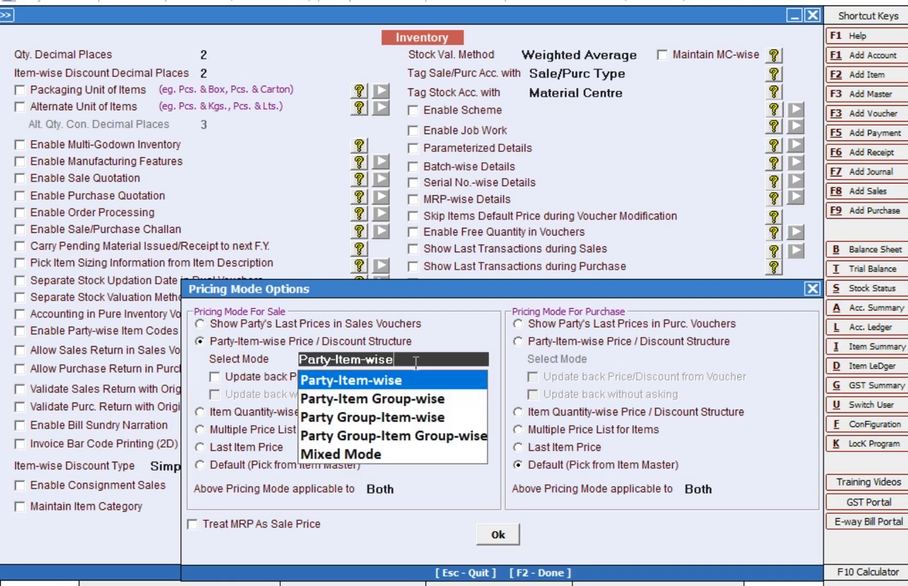
key(Down)
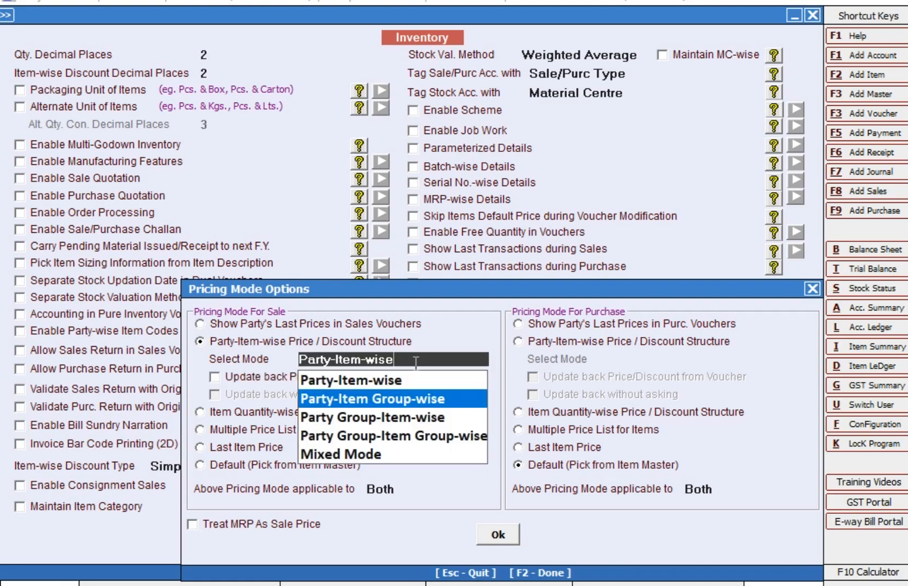
key(Down)
key(Down)
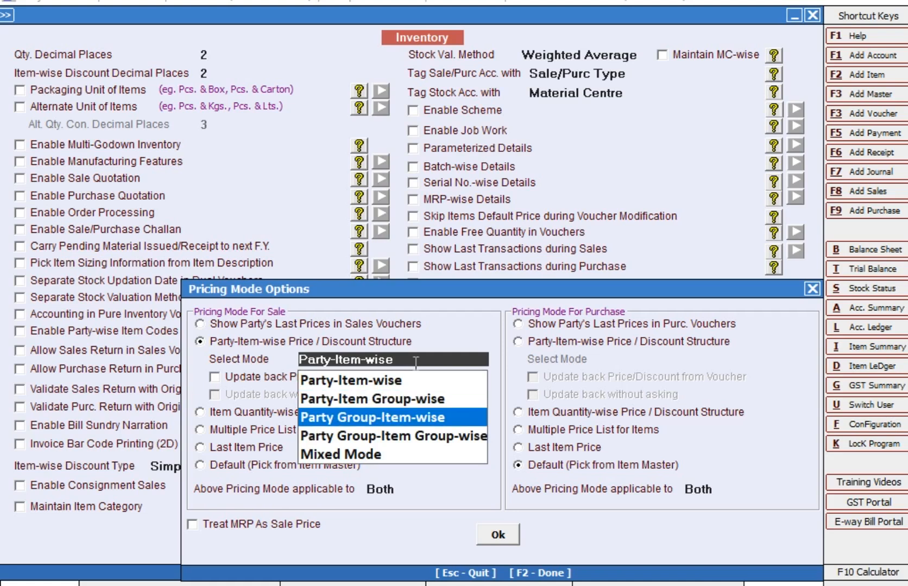
key(Down)
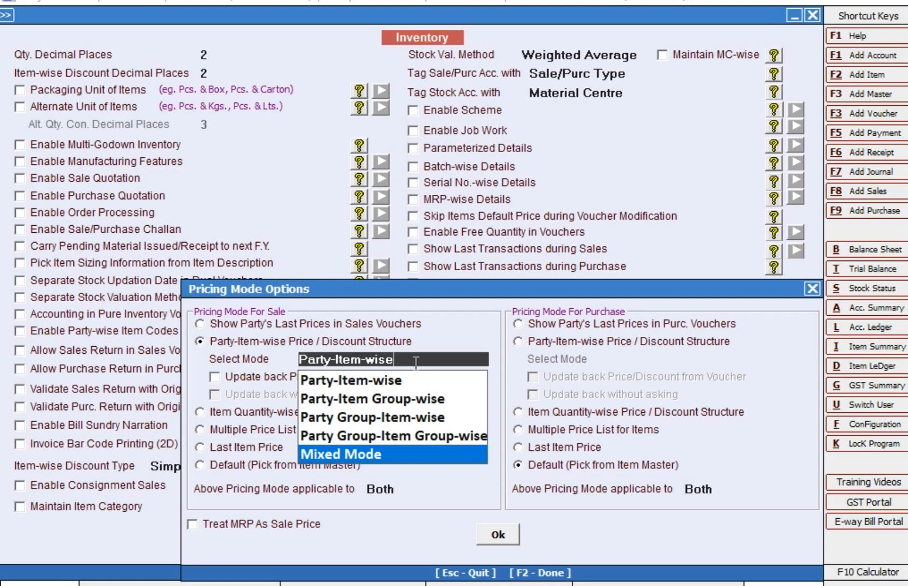
key(Up)
key(Up)
key(Up)
key(Up)
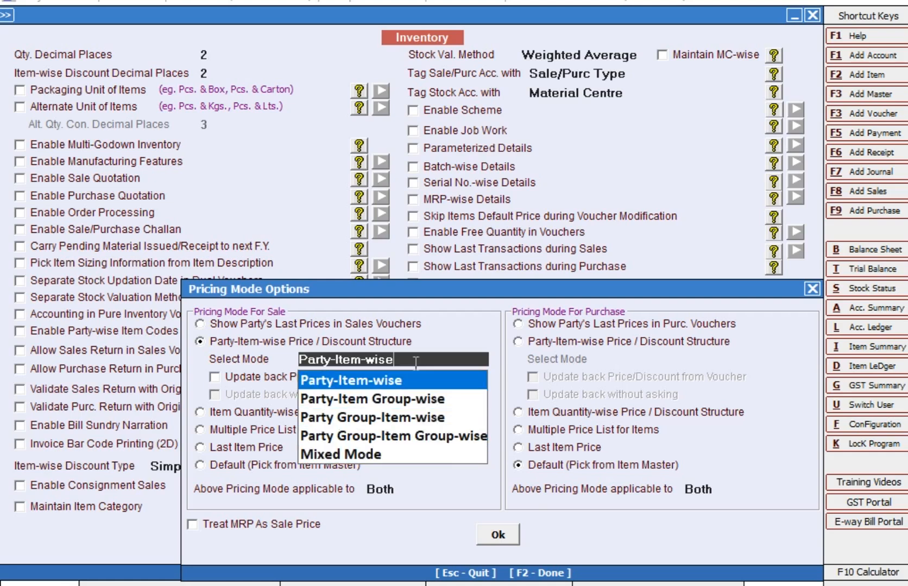
key(Return)
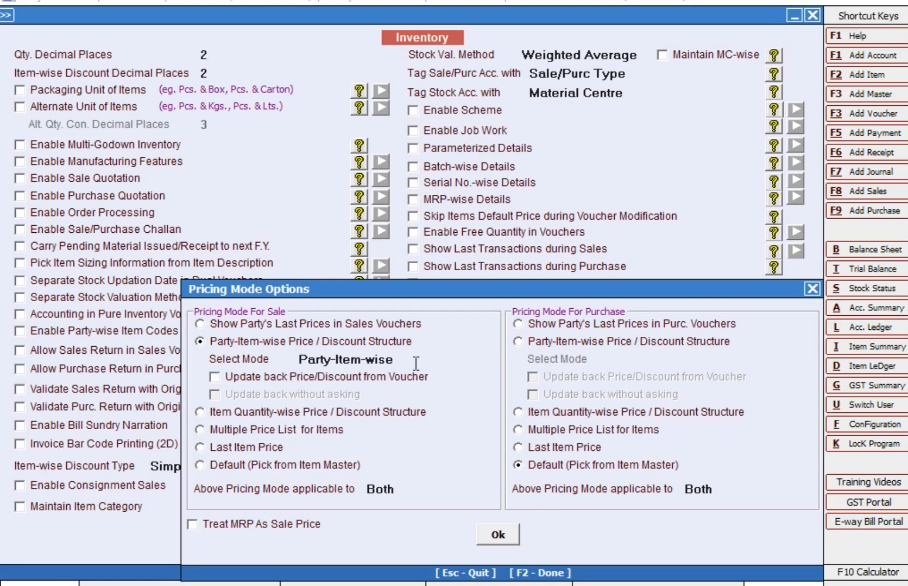
Confirm the pricing mode options, save the Inventory features and leave Features / Options
click(499, 536)
click(373, 552)
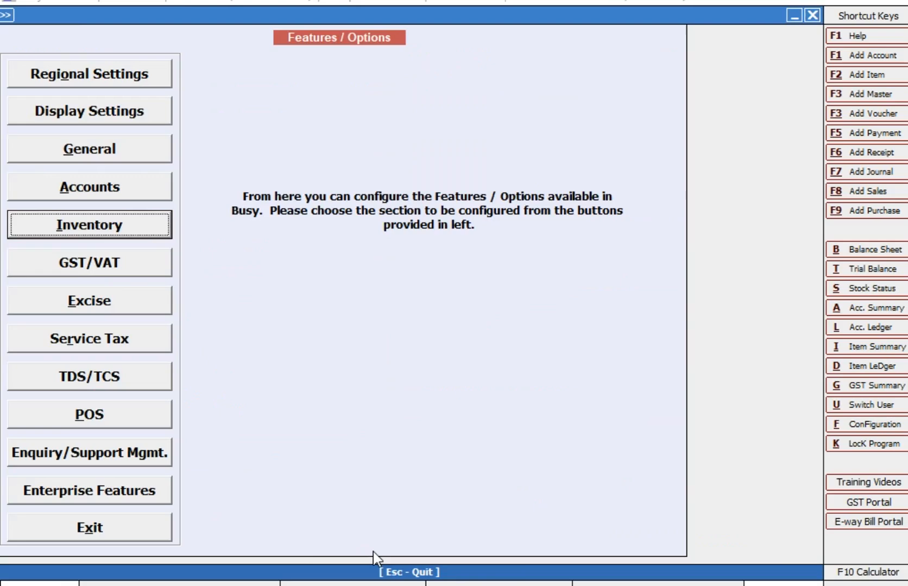
key(Escape)
key(Escape)
key(Escape)
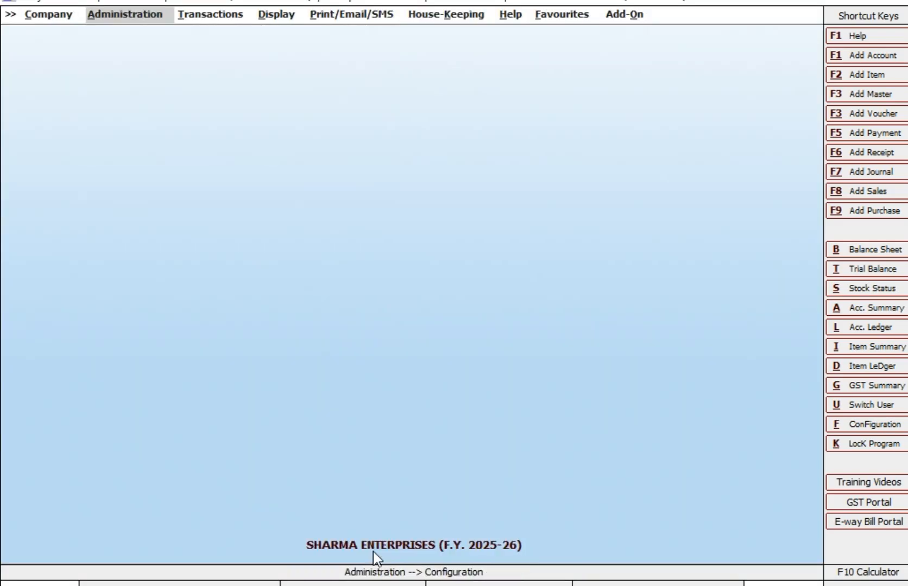
Open the sales Party-Item Price Structure from the administration configuration
key(Return)
key(Return)
key(Down)
key(Down)
key(Down)
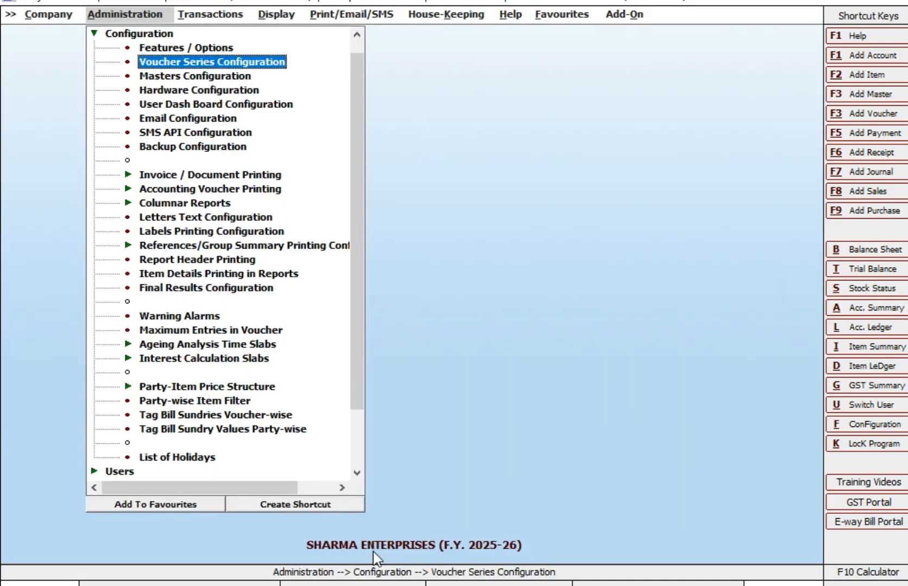
key(Down)
key(Down)
key(Down)
key(Down)
key(Down)
key(Down)
key(Down)
key(Down)
key(Down)
key(Down)
key(Down)
key(Down)
key(Down)
key(Down)
key(Down)
key(Down)
key(Down)
key(Down)
key(Down)
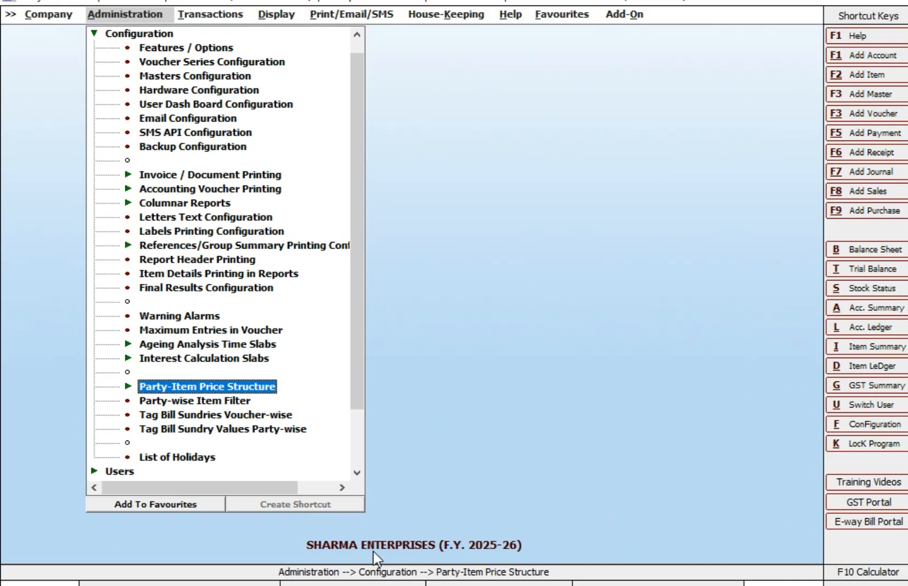
key(Return)
key(Down)
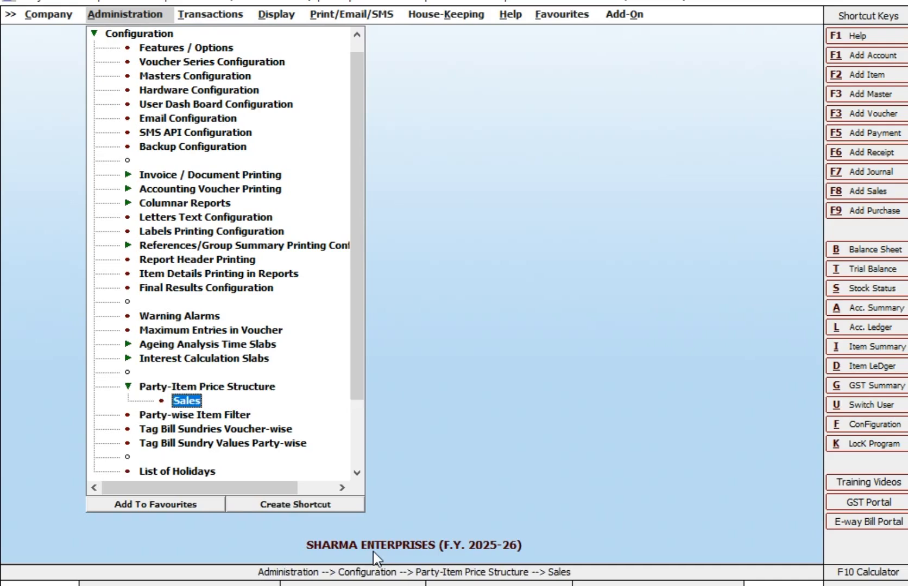
key(Return)
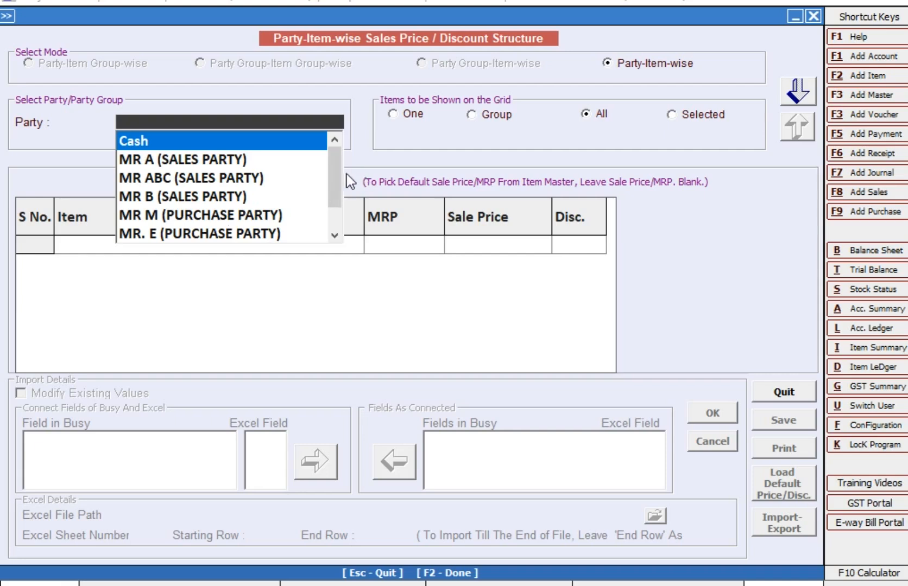
Select sales party J as the party for the party-item-wise sales price structure
scroll(334, 210, down, 1)
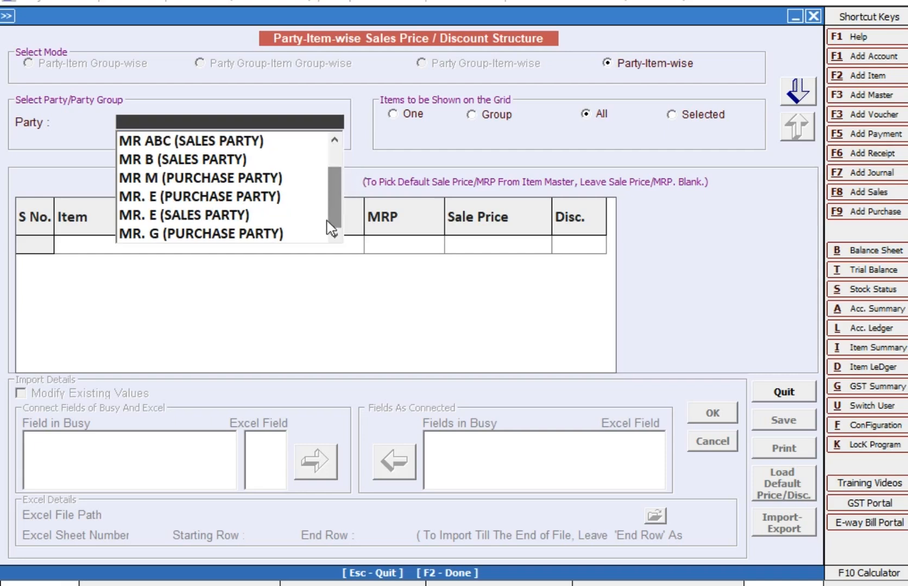
click(231, 219)
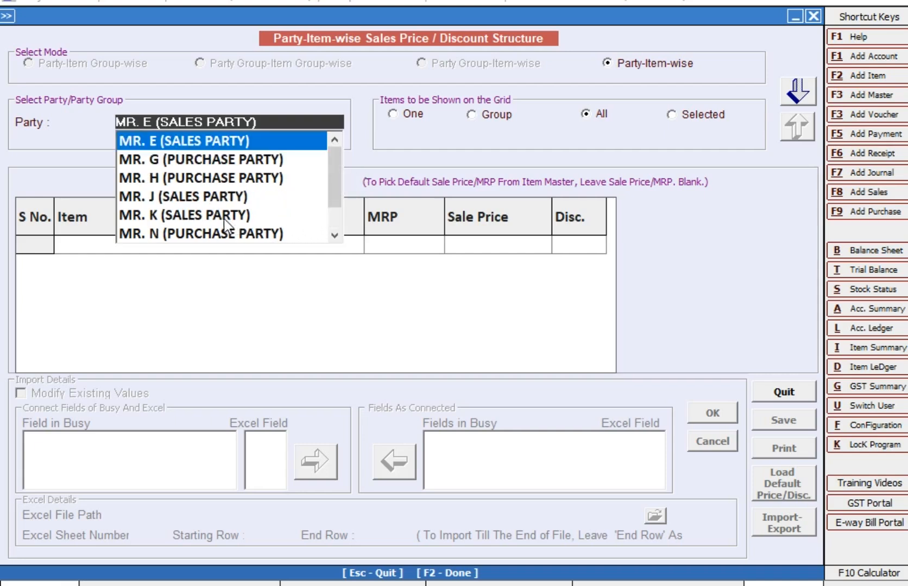
click(210, 197)
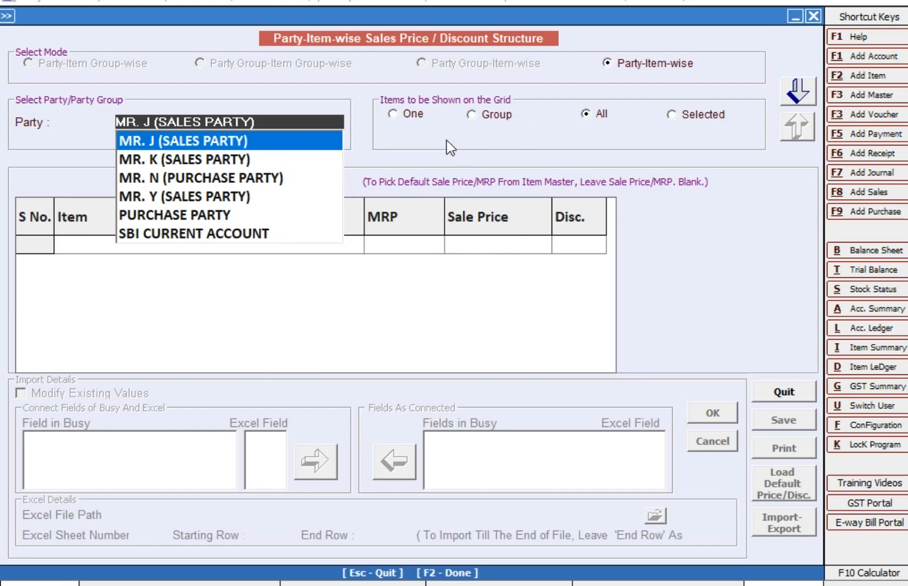
Examine the One, Group and All choices for items shown on the grid, picking APPLE FRUIT under One
click(410, 117)
click(411, 117)
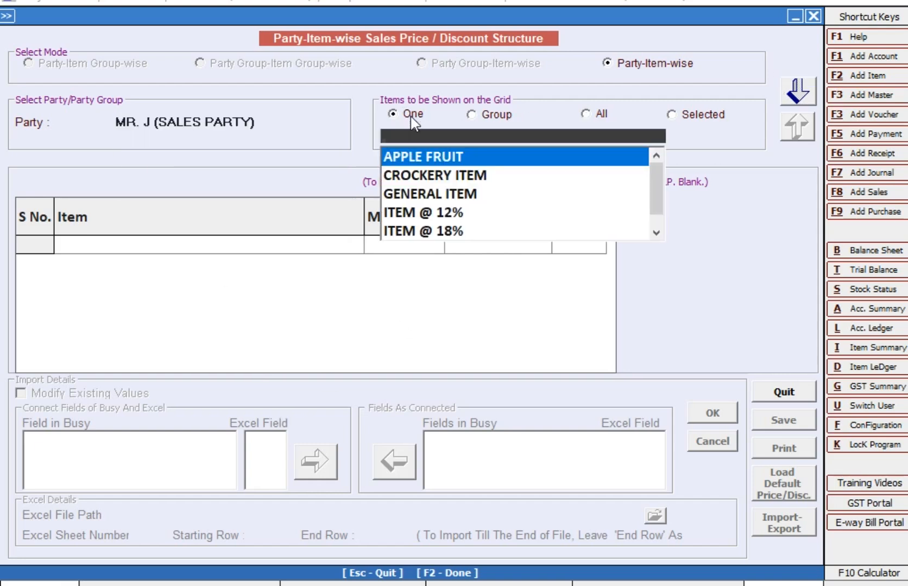
click(504, 123)
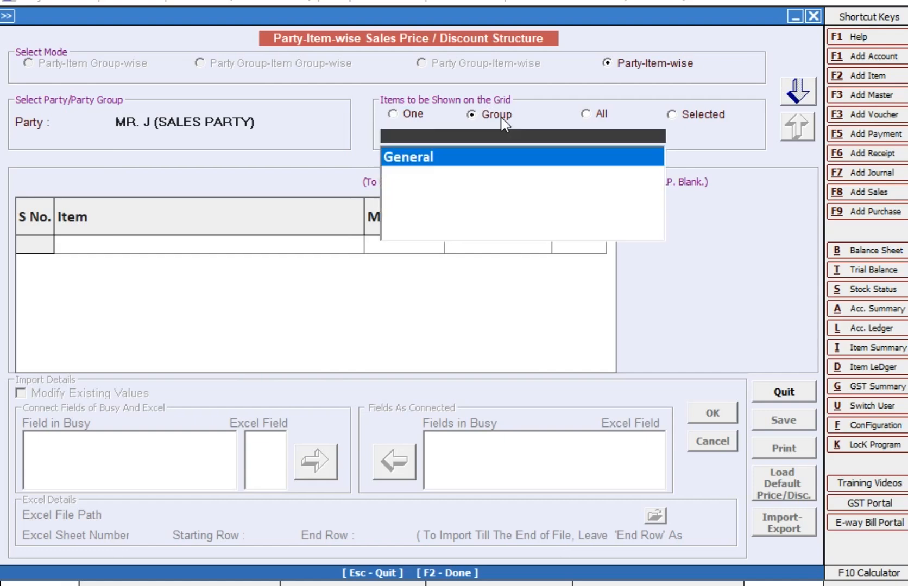
click(597, 114)
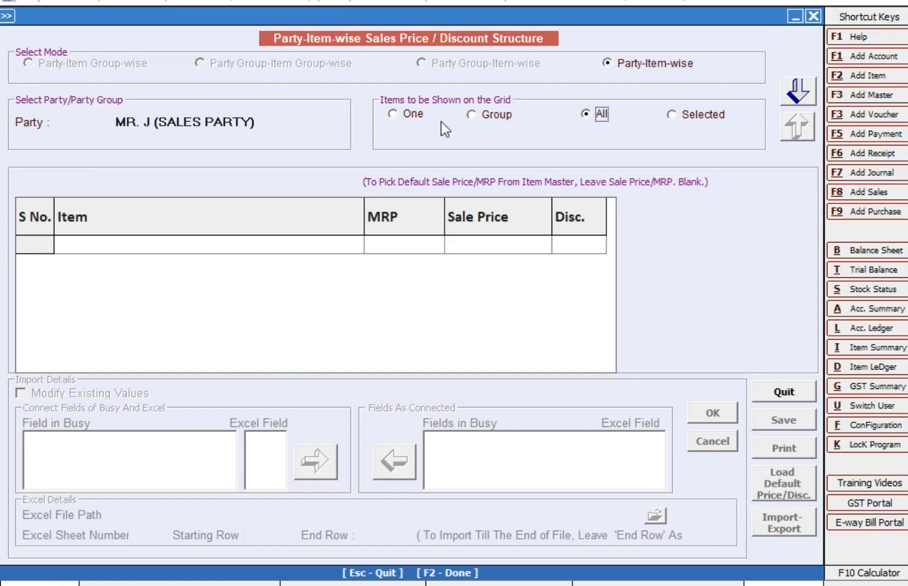
click(410, 116)
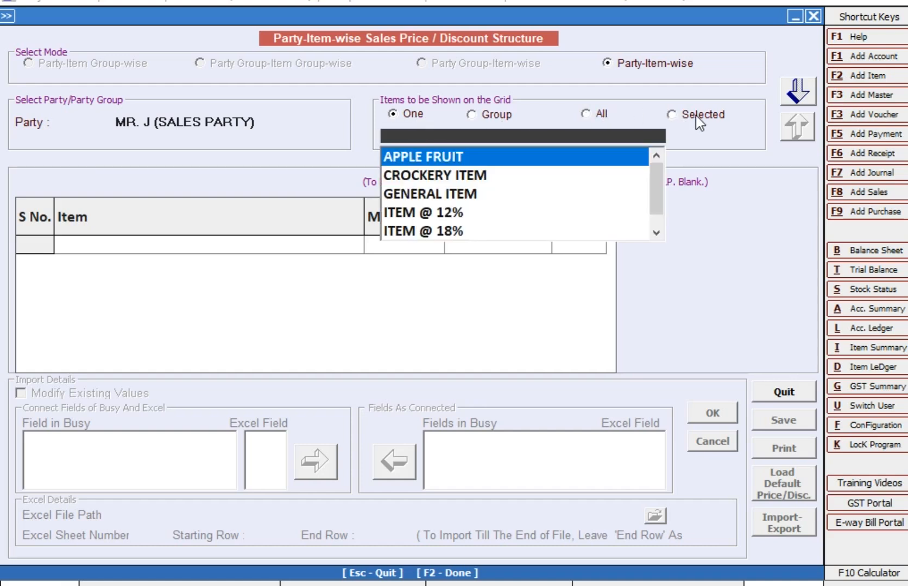
key(Return)
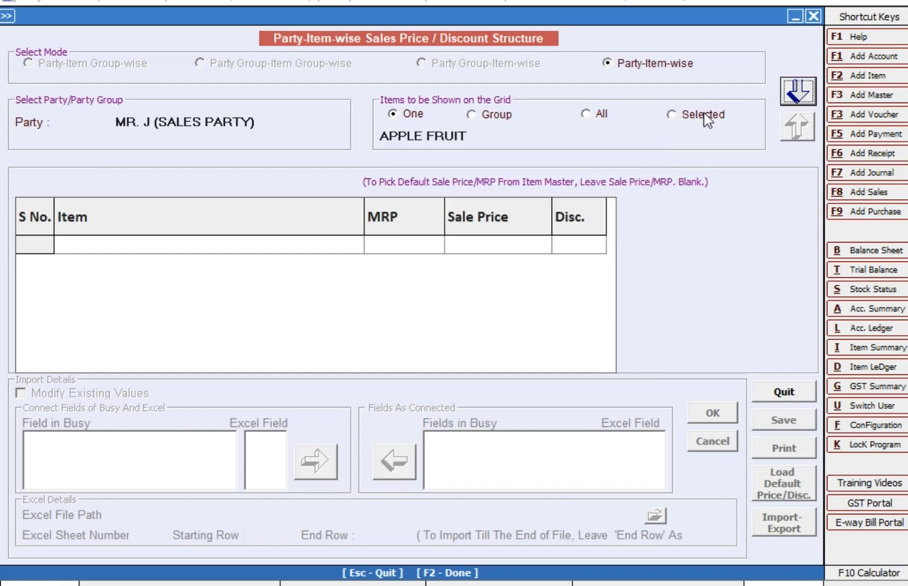
Try the Selected items choice by ticking individual items such as APPLE FRUIT and CROCKERY ITEM, and quit the item selection
click(701, 114)
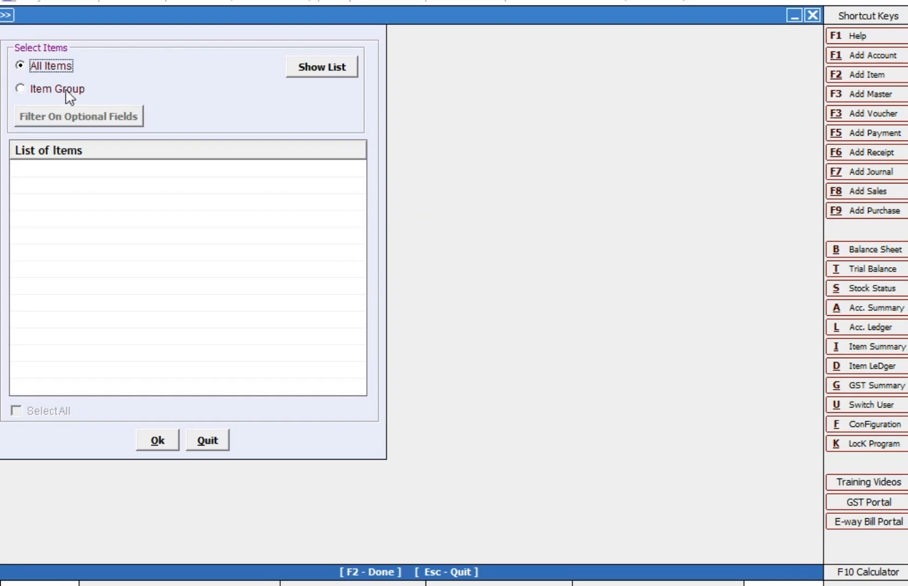
click(313, 72)
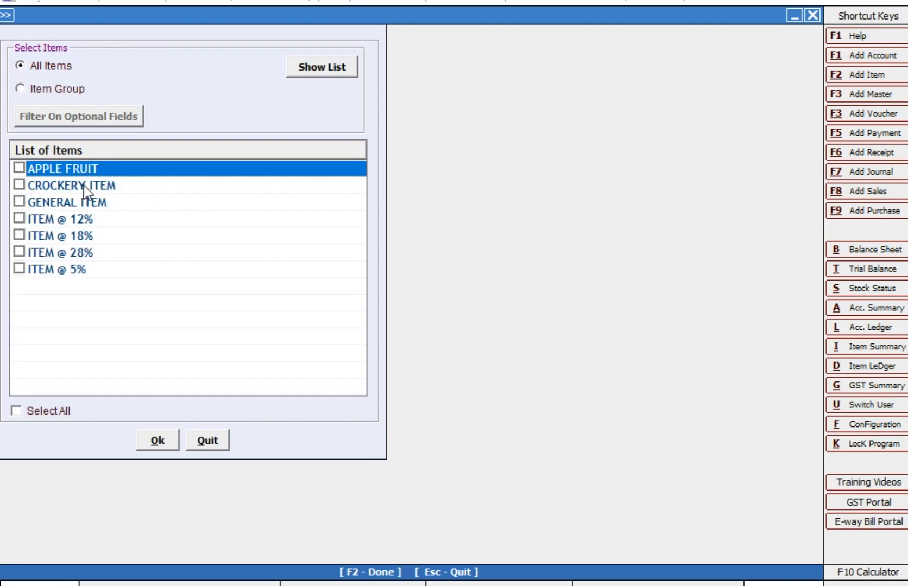
click(18, 189)
click(15, 217)
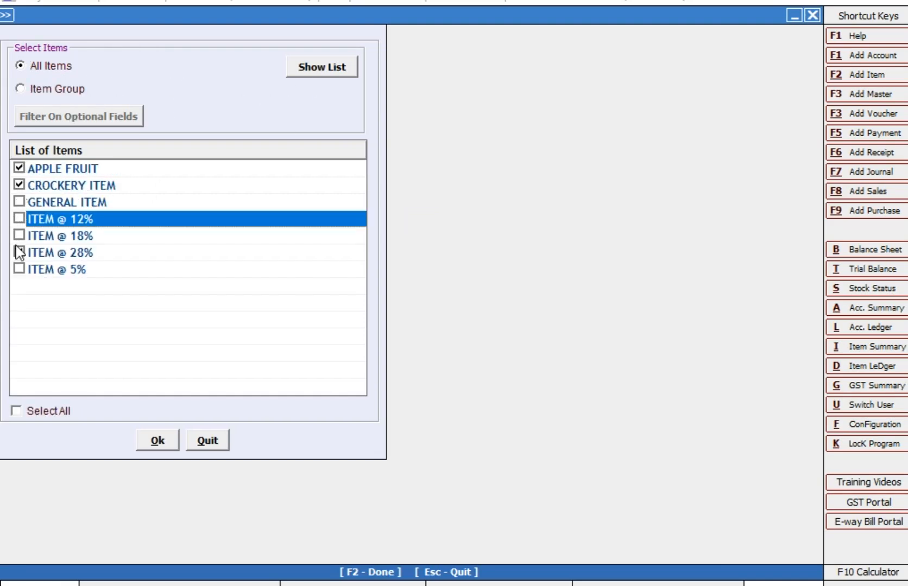
click(19, 249)
click(208, 441)
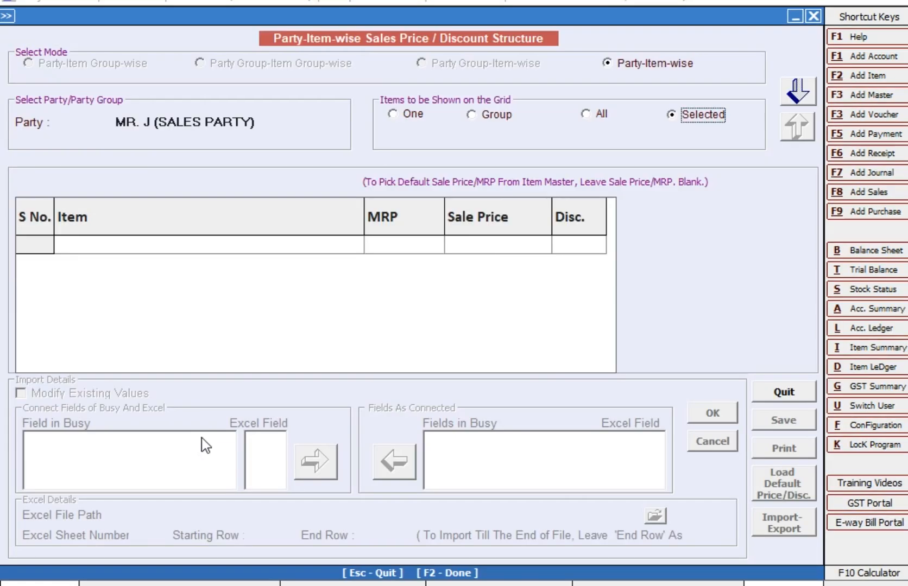
Set the items to be shown to All and load them into the price grid
click(591, 116)
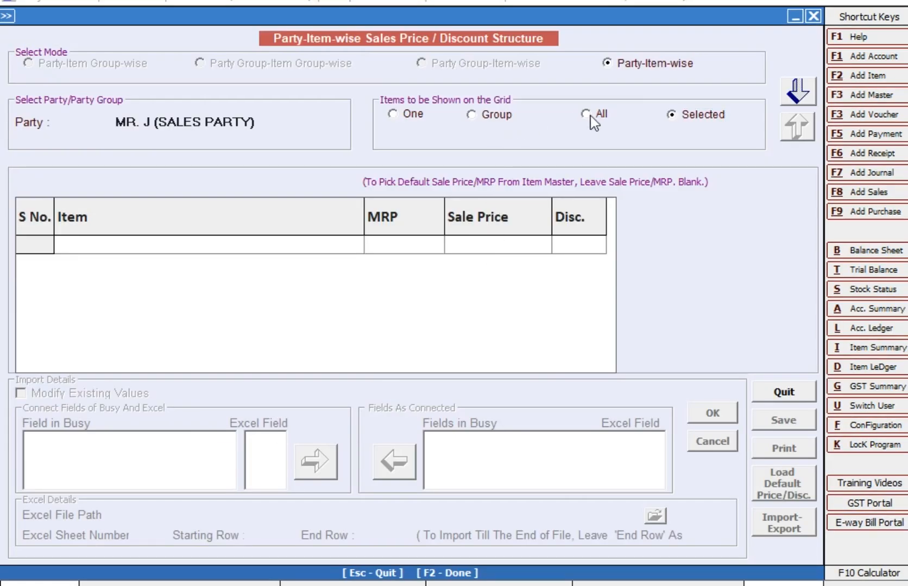
click(807, 96)
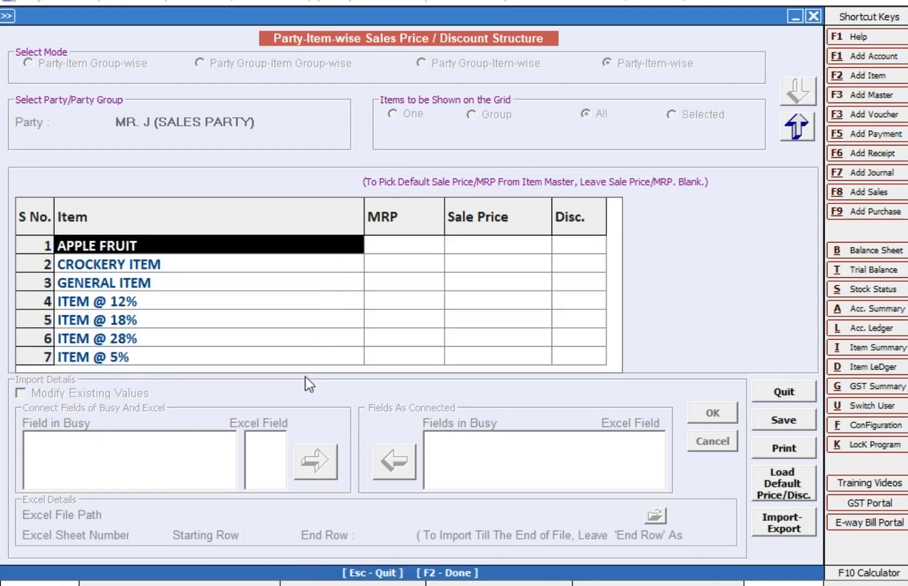
key(Down)
key(Page_Down)
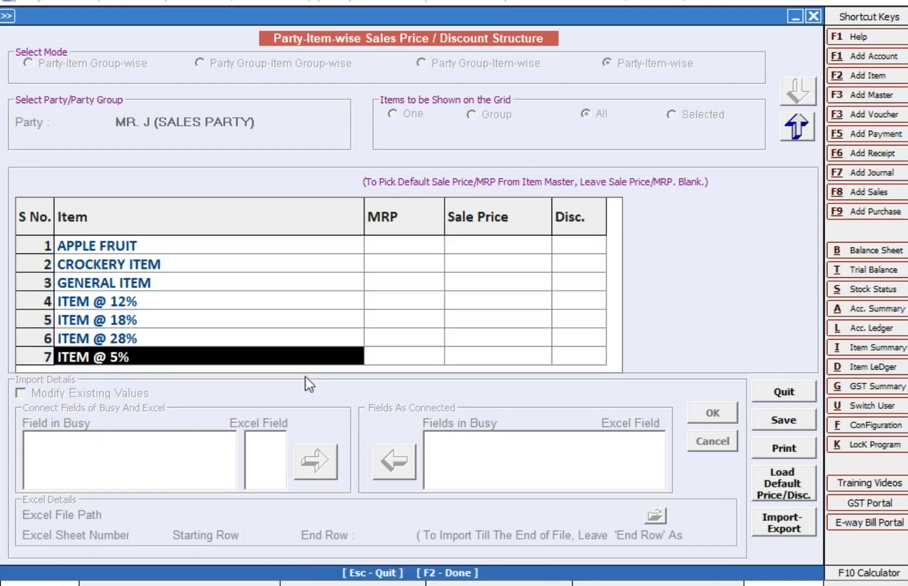
Delete the rows from CROCKERY ITEM through ITEM @ 28%, keeping only APPLE FRUIT and ITEM @ 5% in the price grid
key(Up)
key(Up)
key(Up)
key(Up)
key(Up)
key(Up)
key(Down)
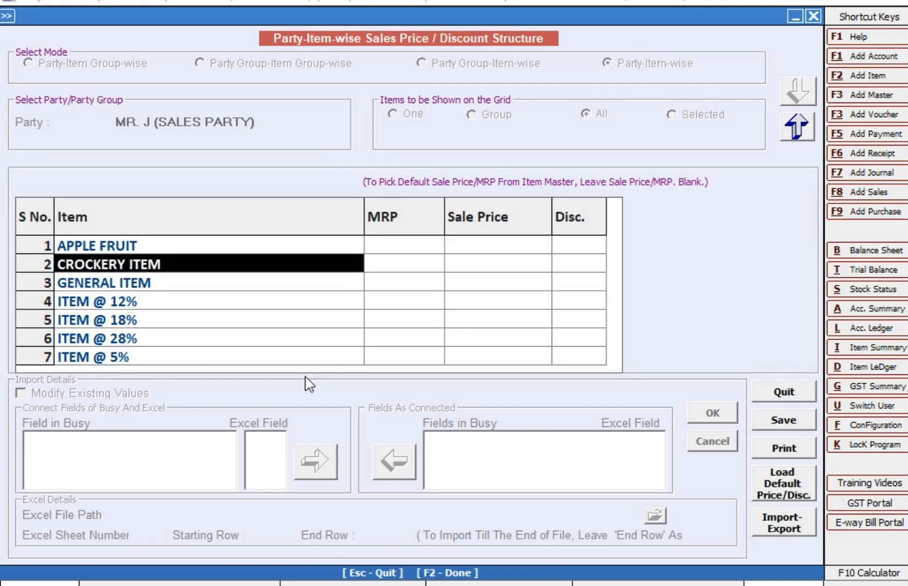
key(Delete)
key(Delete)
key(Delete)
key(Delete)
key(Delete)
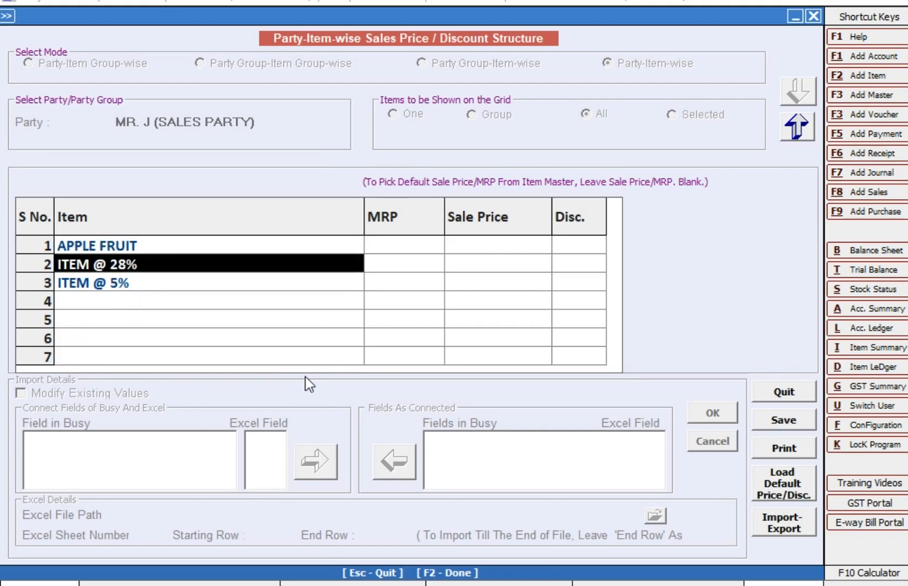
key(Down)
key(Up)
Set APPLE FRUIT's sale price to 100 and its discount to 5, leaving the MRP blank
key(Right)
key(Up)
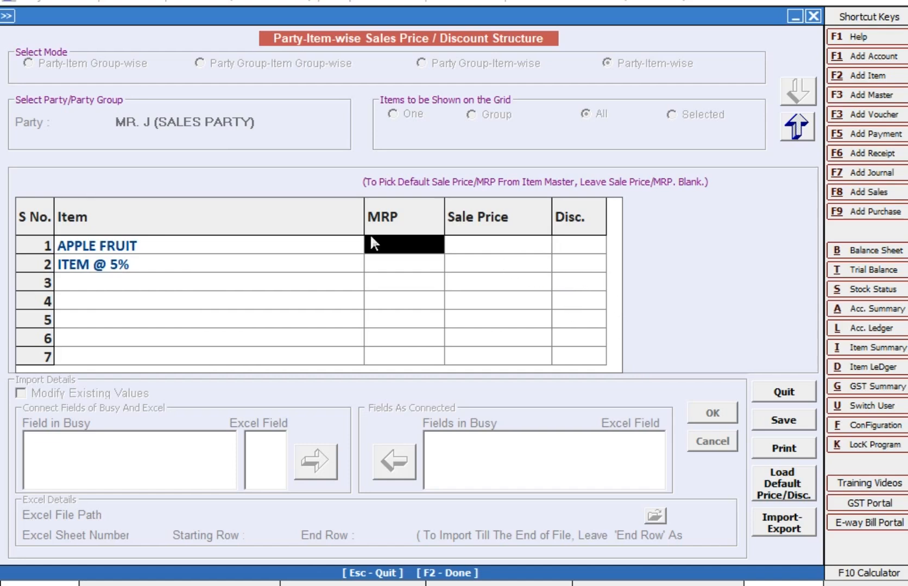
click(516, 249)
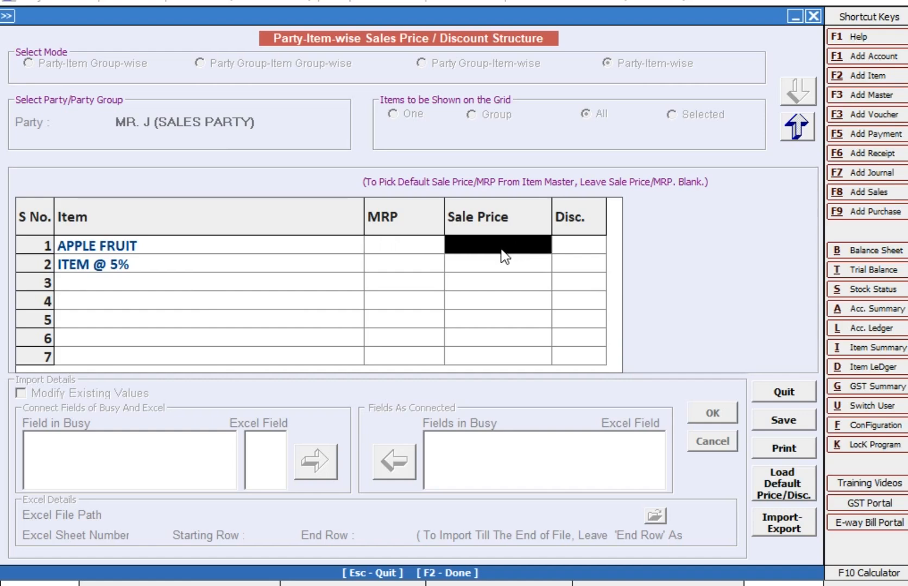
text(100)
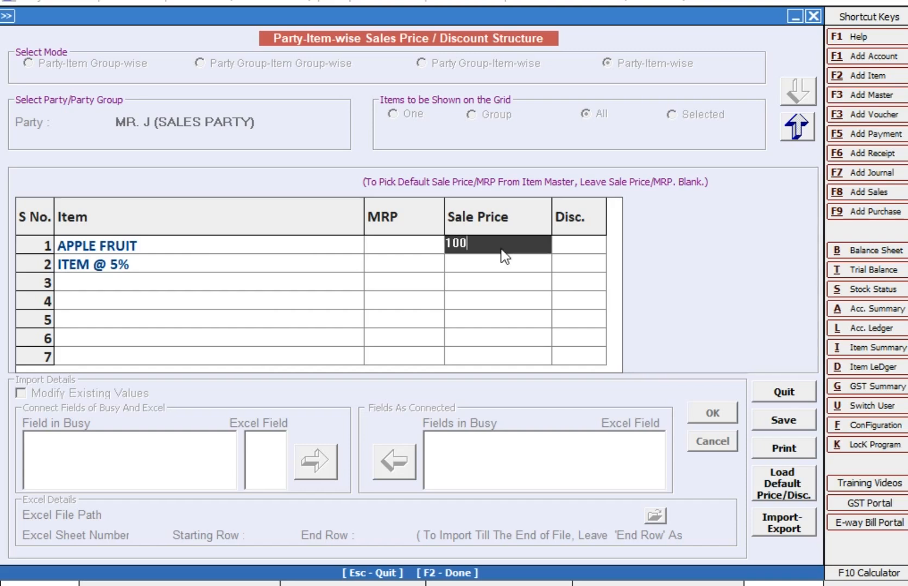
key(Return)
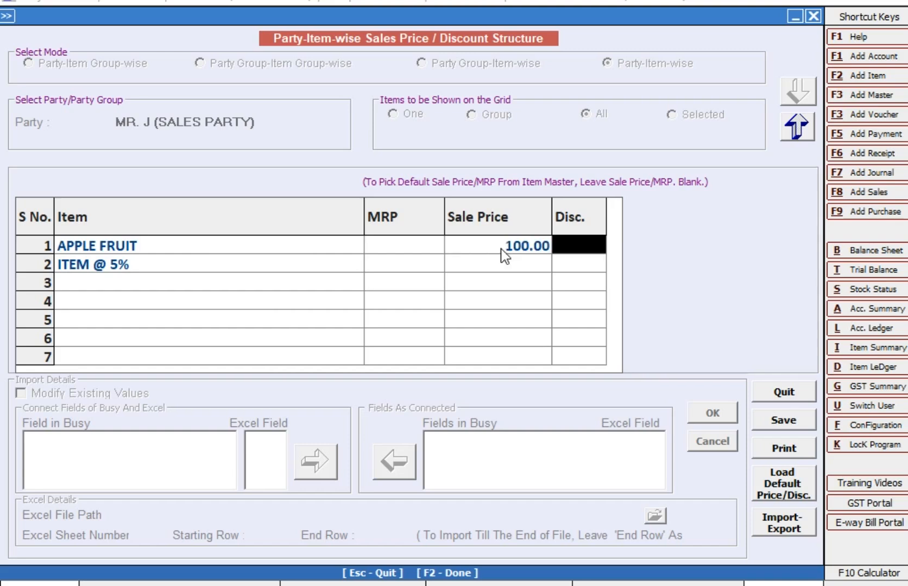
text(5)
key(Return)
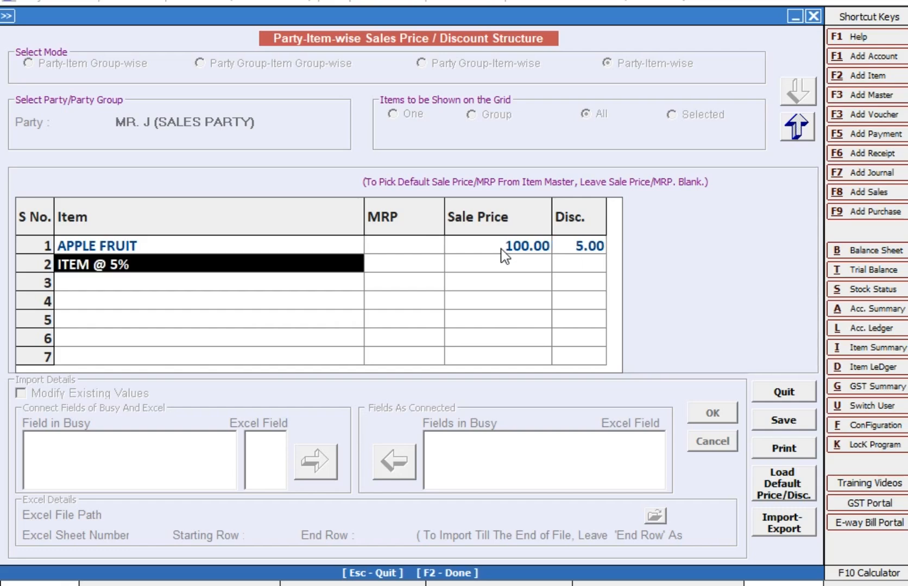
Set the sale price of ITEM @ 5% to 200 and its discount to 10, leaving the MRP blank
key(Right)
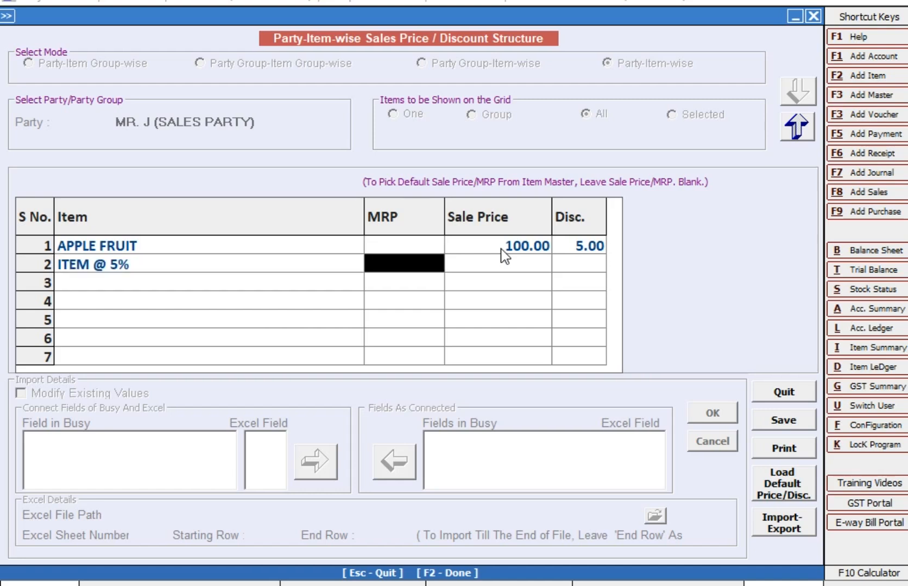
key(Right)
key(Right)
key(Left)
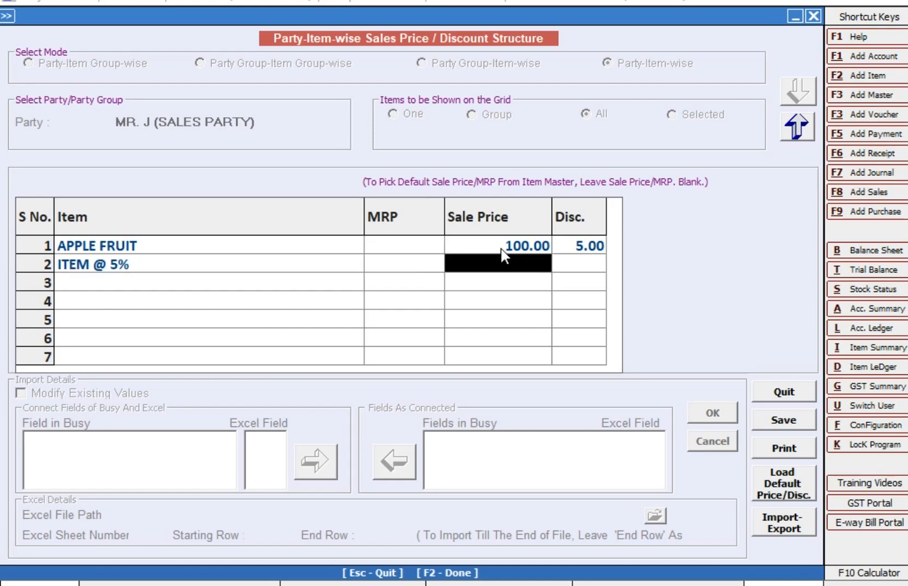
text(200)
key(Return)
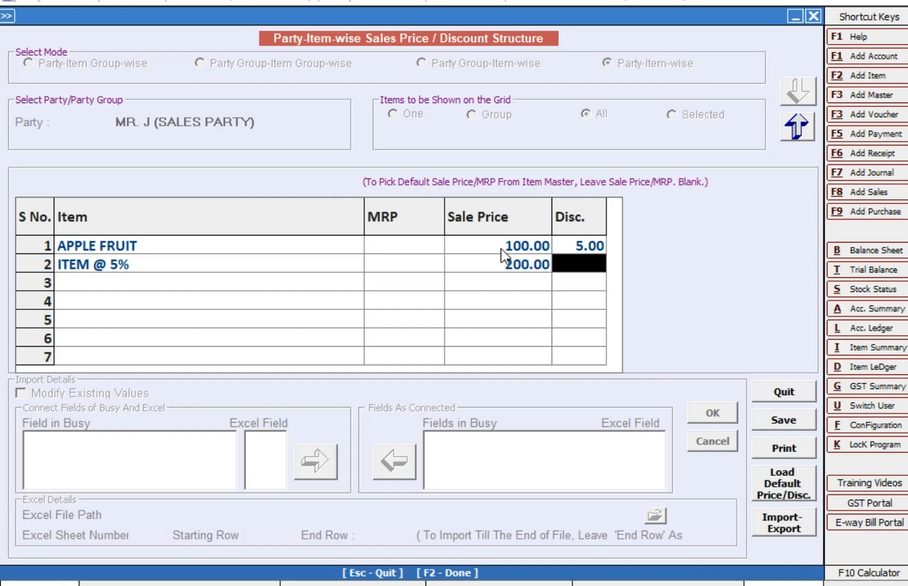
text(10)
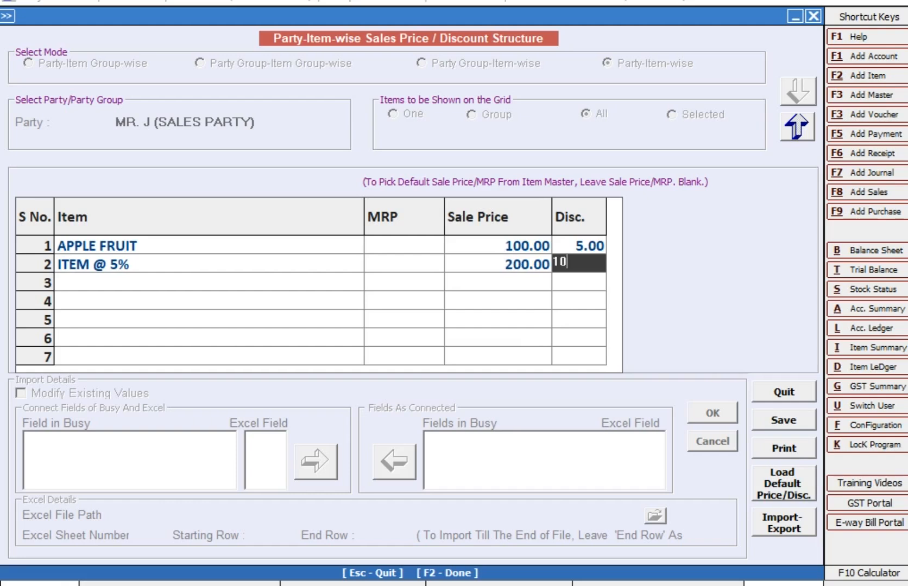
key(Return)
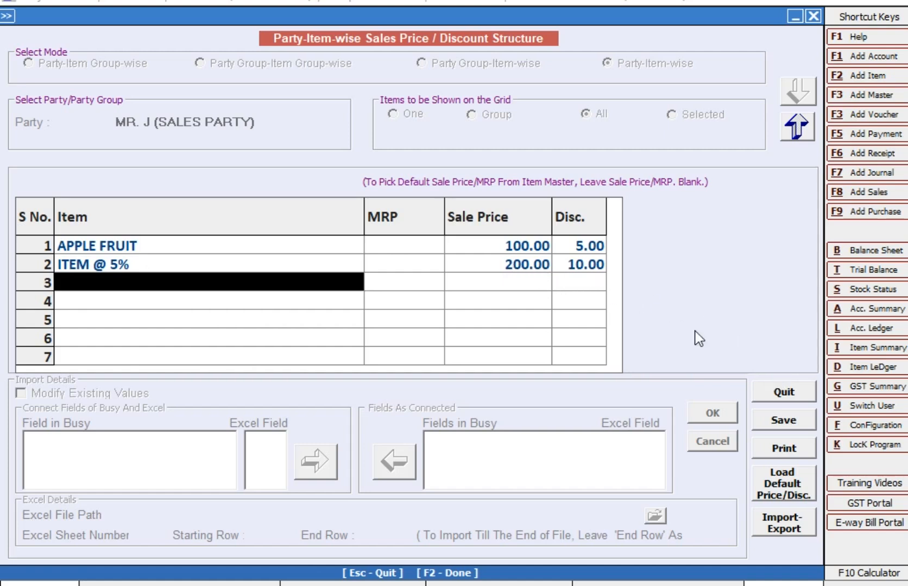
Save the party-item-wise sales price structure and leave the configuration
click(782, 421)
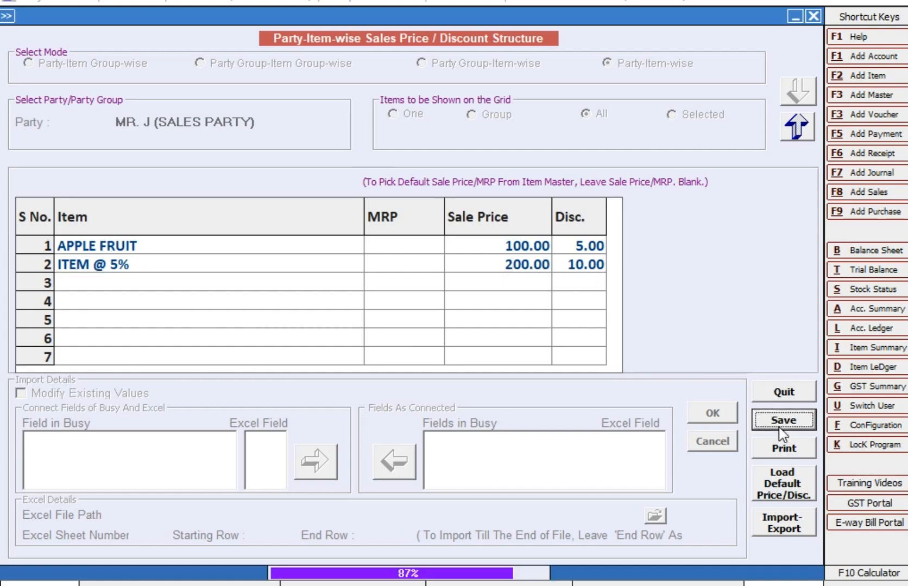
key(Escape)
key(Escape)
key(Escape)
key(Escape)
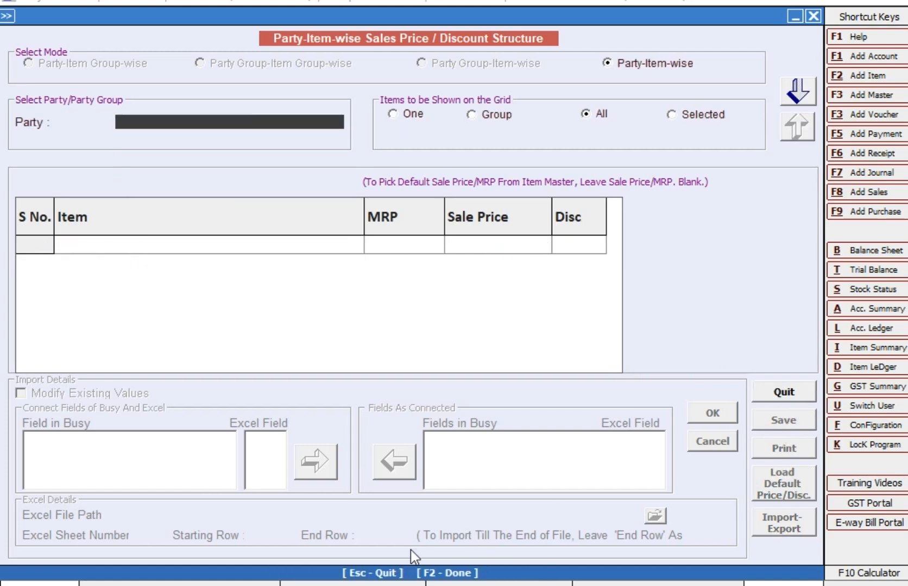
Start a new sales voucher dated 06-04-2025 for sales party J
key(Return)
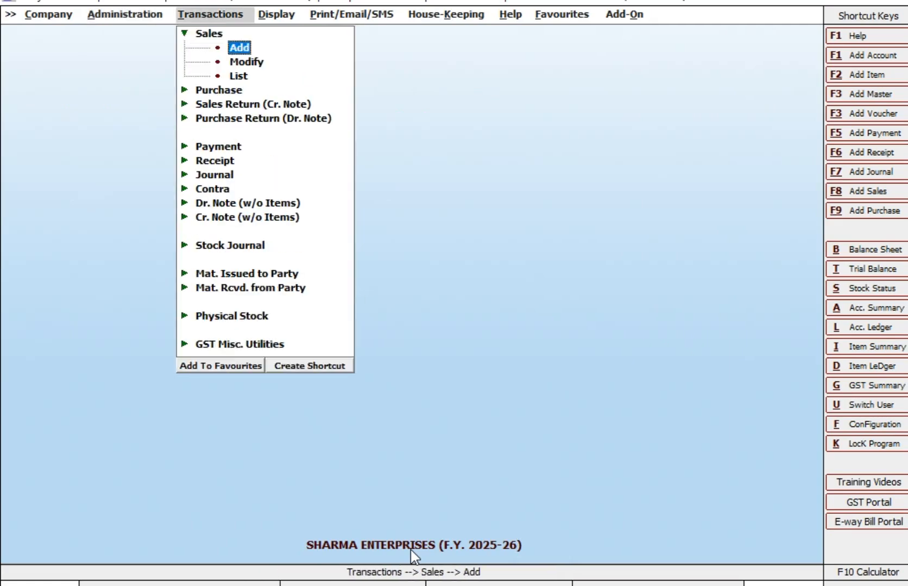
key(Return)
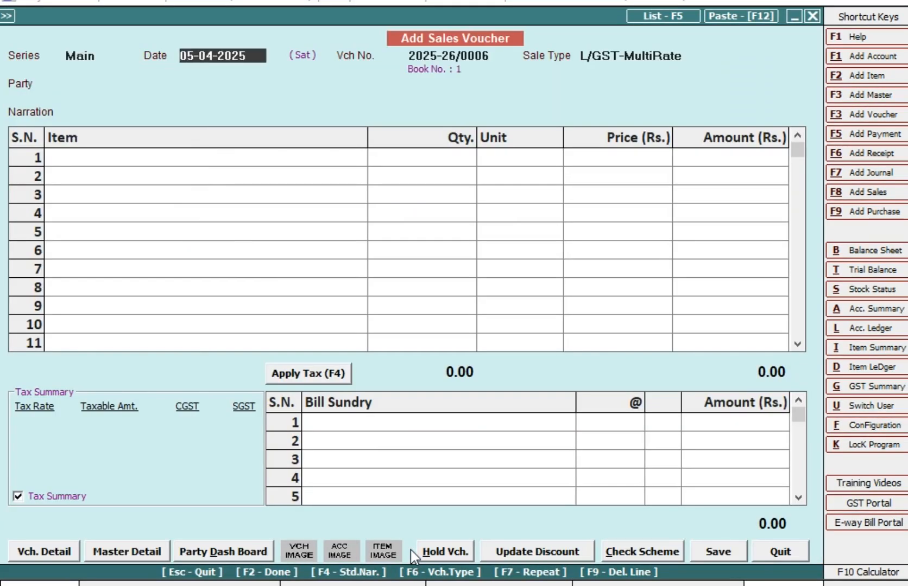
text(6-4)
key(Return)
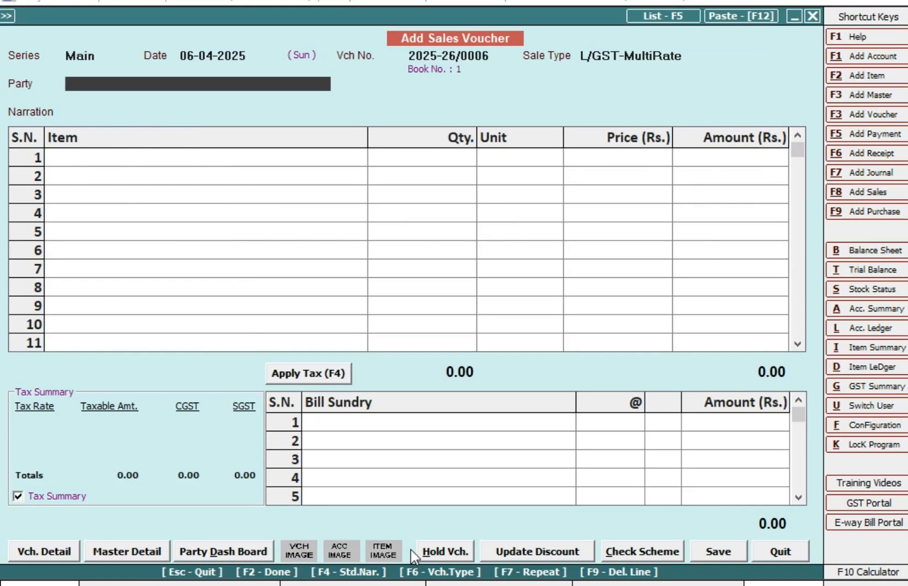
text(MR)
key(Down)
key(Down)
key(Down)
key(Down)
key(Down)
key(Down)
key(Down)
key(Down)
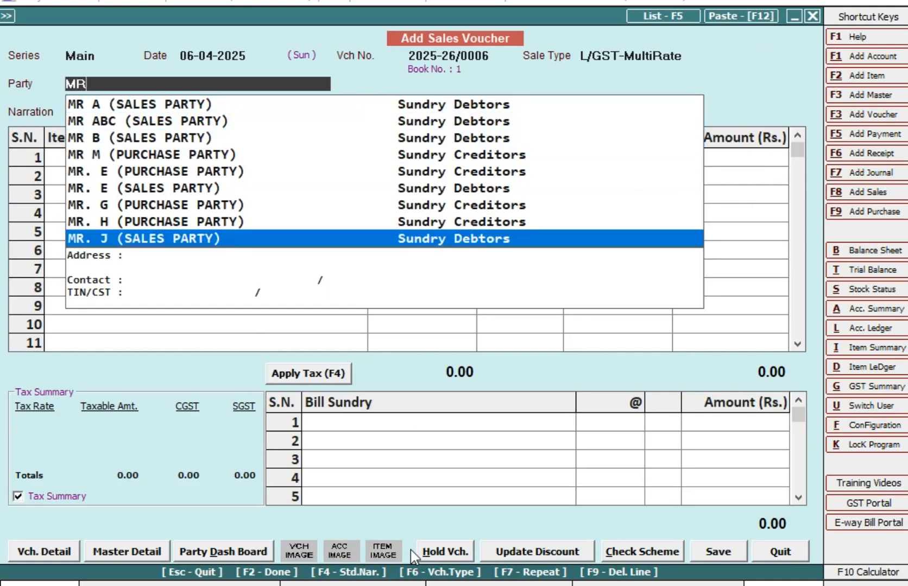
key(Return)
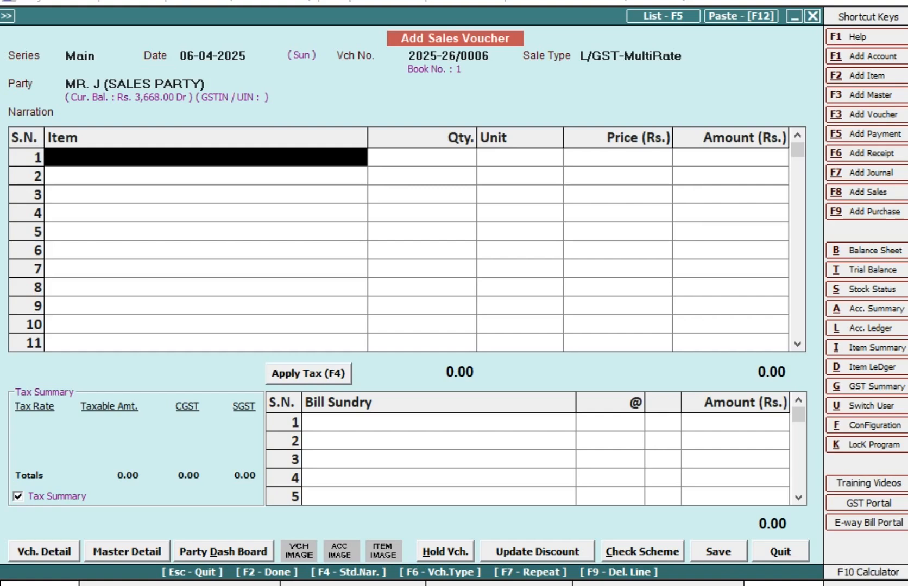
Enter APPLE FRUIT as the first voucher item and check the row for its party-wise price and discount
text(a)
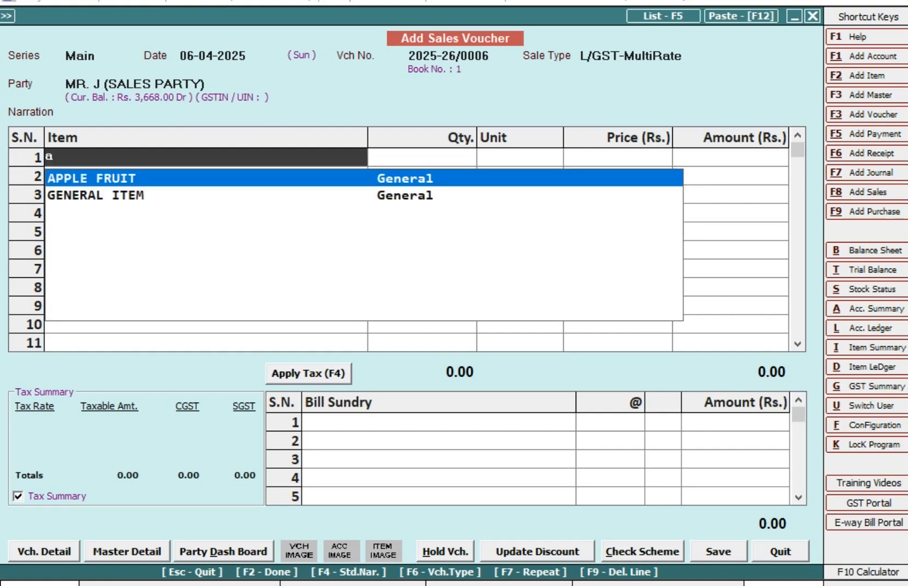
key(Return)
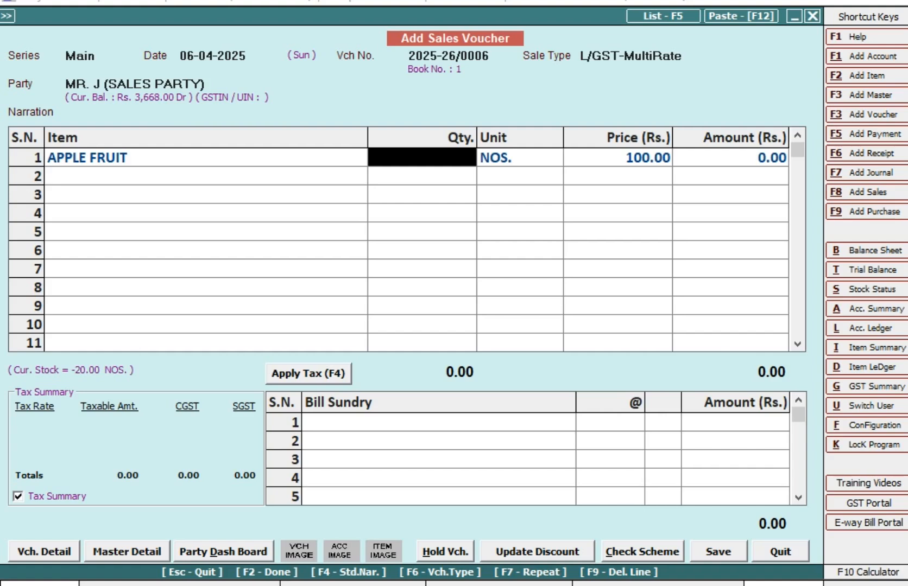
key(Return)
key(Return)
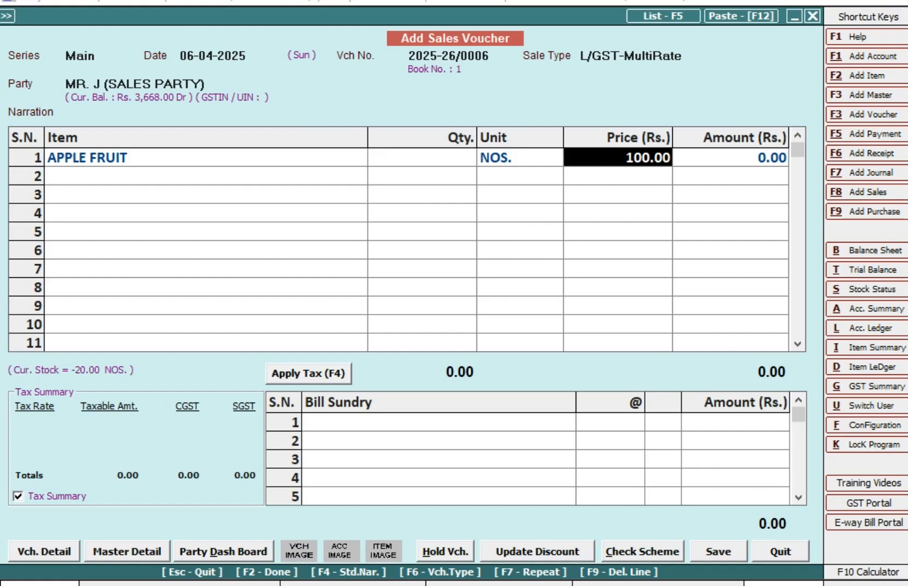
key(Left)
key(Left)
key(Left)
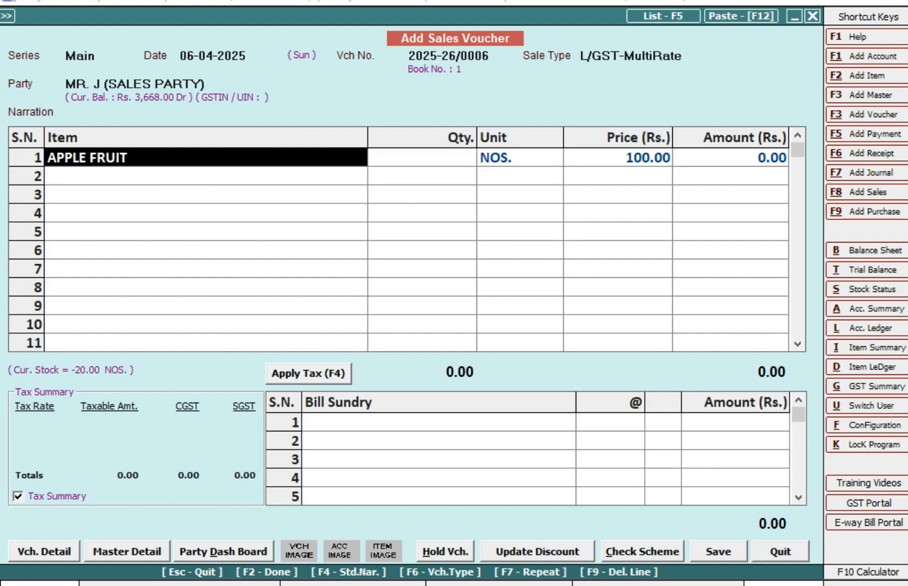
key(Right)
key(Right)
key(Right)
key(Right)
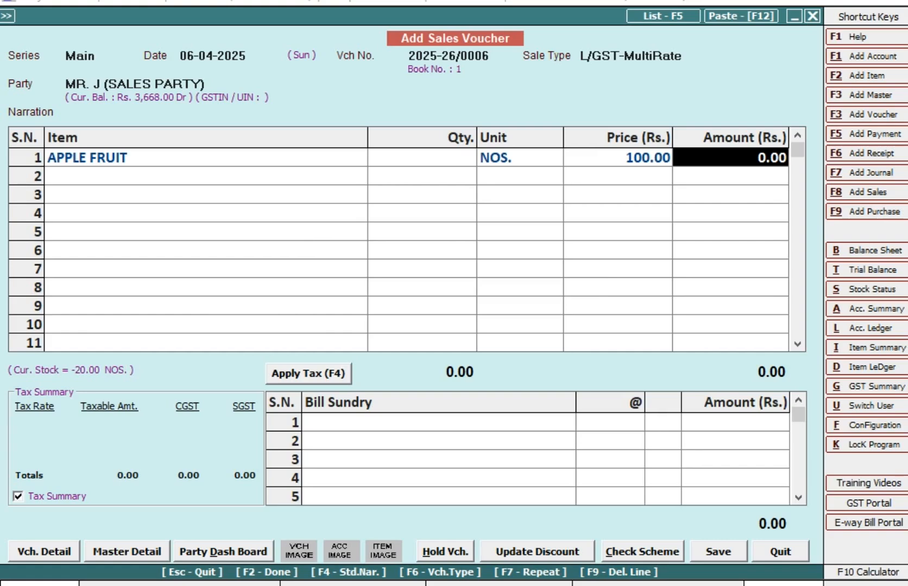
Quit the sales voucher without saving it
key(Escape)
key(Escape)
key(Escape)
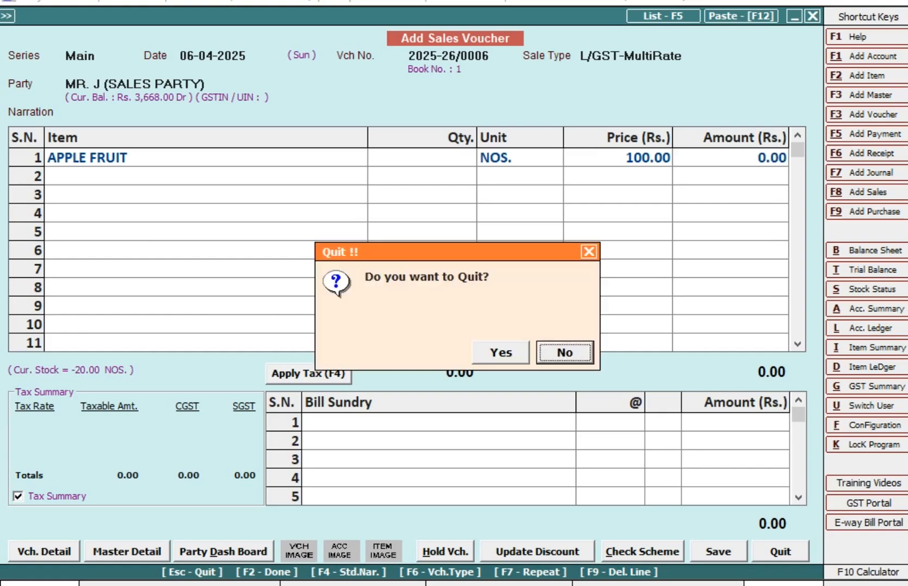
key(Left)
key(Return)
Open the inventory section of the Features / Options configuration and leave it without changes
key(Left)
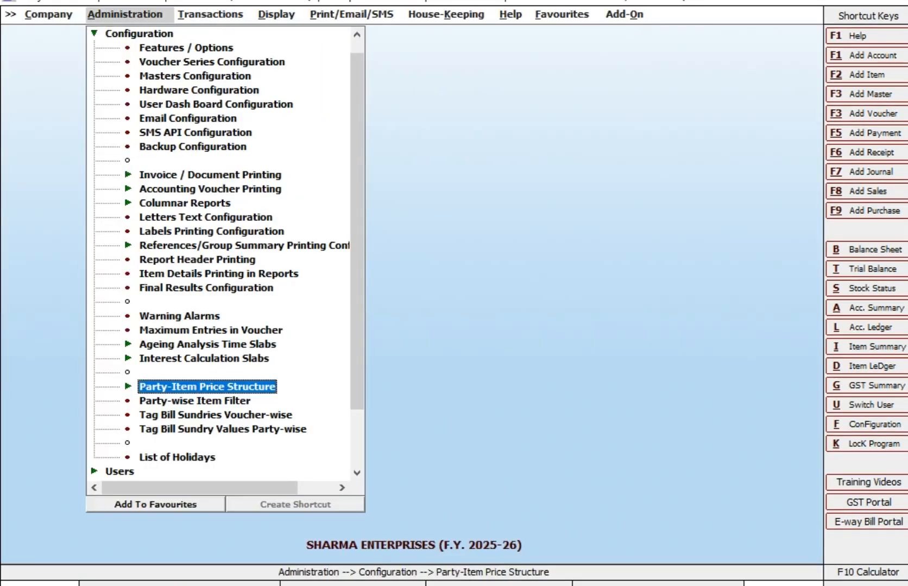
key(Escape)
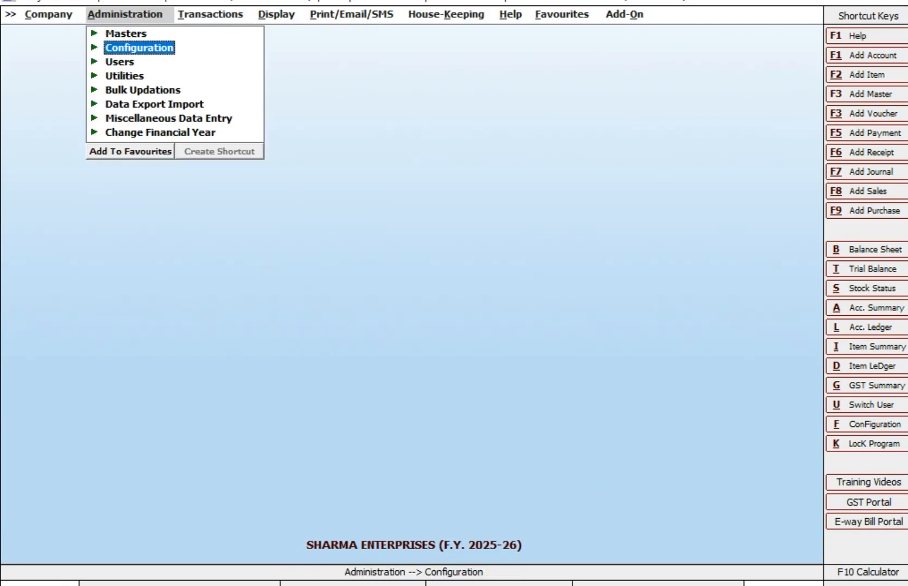
key(Return)
key(Return)
key(Down)
key(Down)
key(Down)
key(Down)
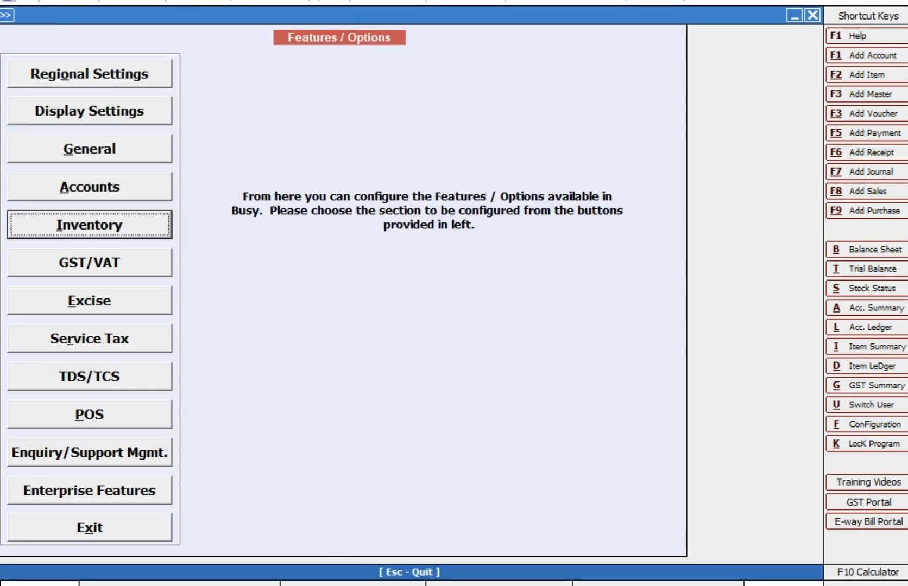
key(Return)
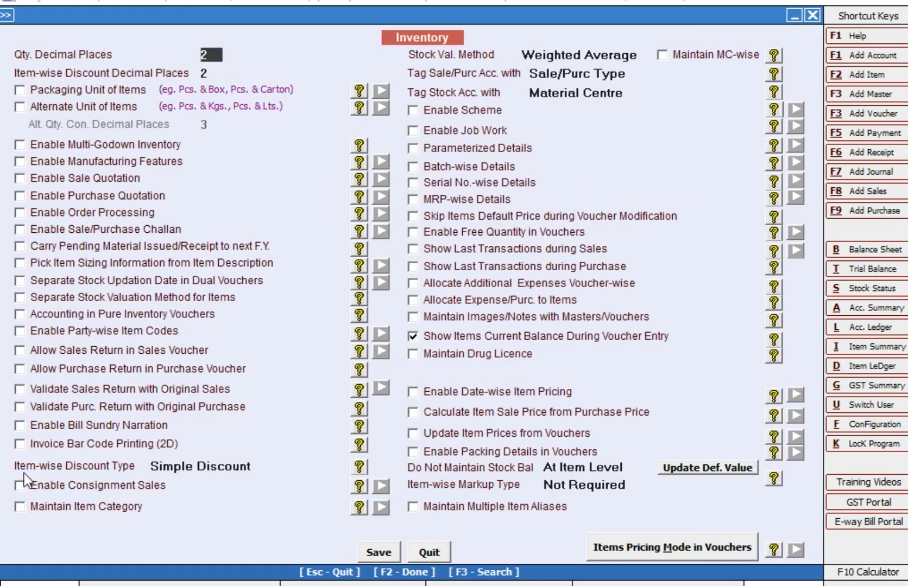
key(Escape)
key(Escape)
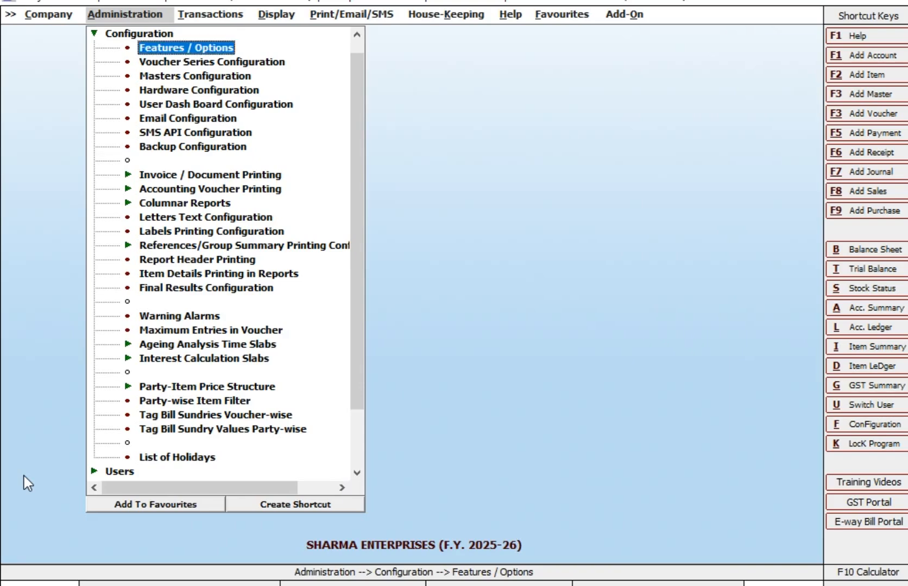
Keep the item-wise discount type as Simple Discount in the inventory features and save the settings
key(Escape)
key(Return)
key(Return)
key(Down)
key(Down)
key(Down)
key(Down)
key(Down)
key(Down)
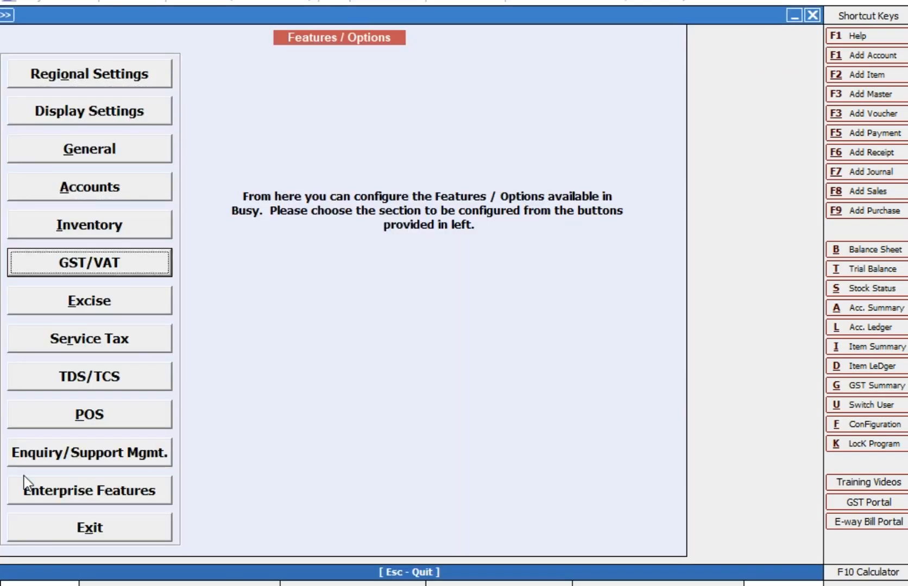
key(Up)
key(Up)
key(Return)
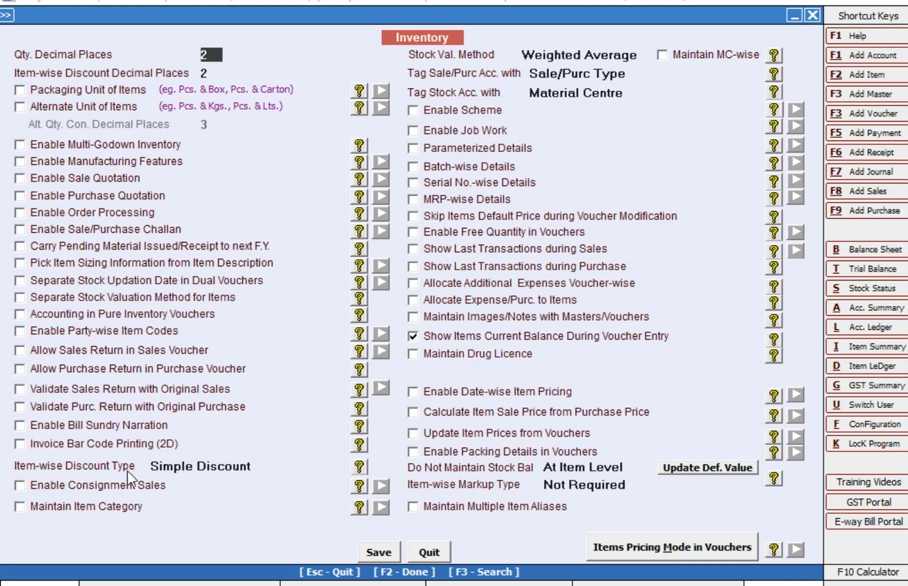
click(199, 468)
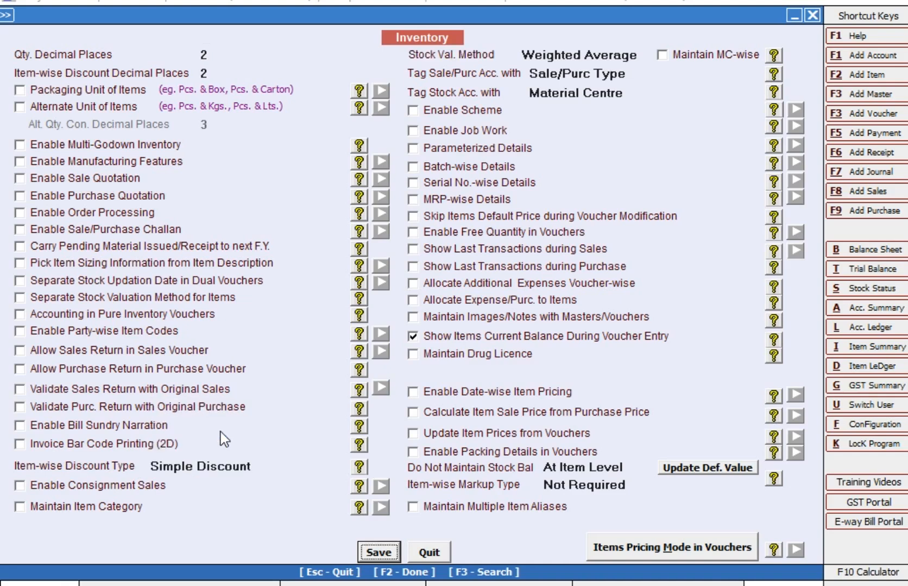
click(386, 553)
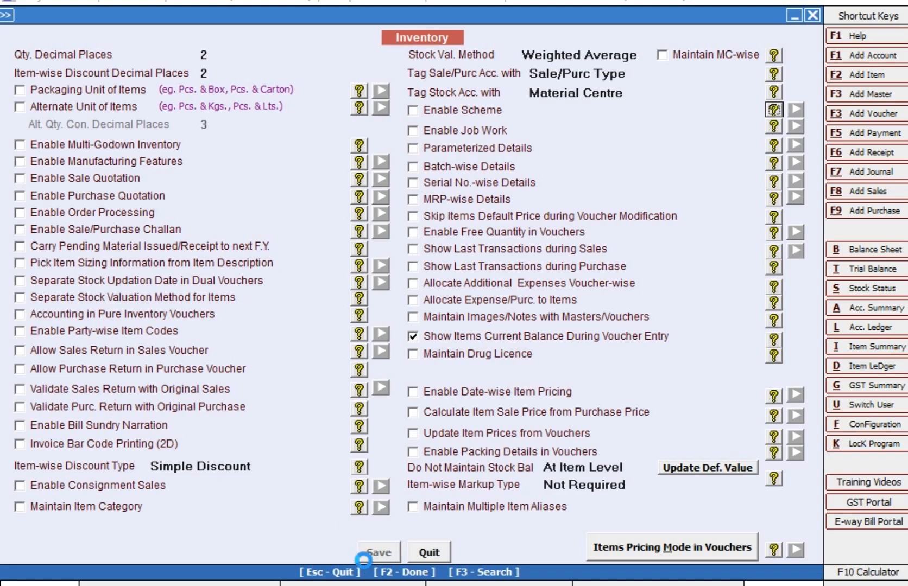
key(Escape)
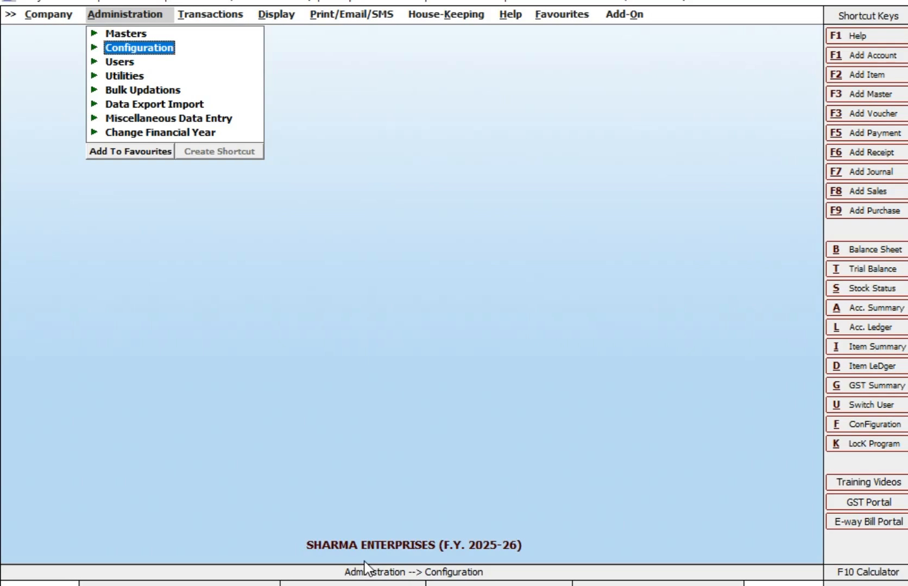
Open the voucher configuration of the Main series for sales vouchers
key(Return)
key(Down)
key(Down)
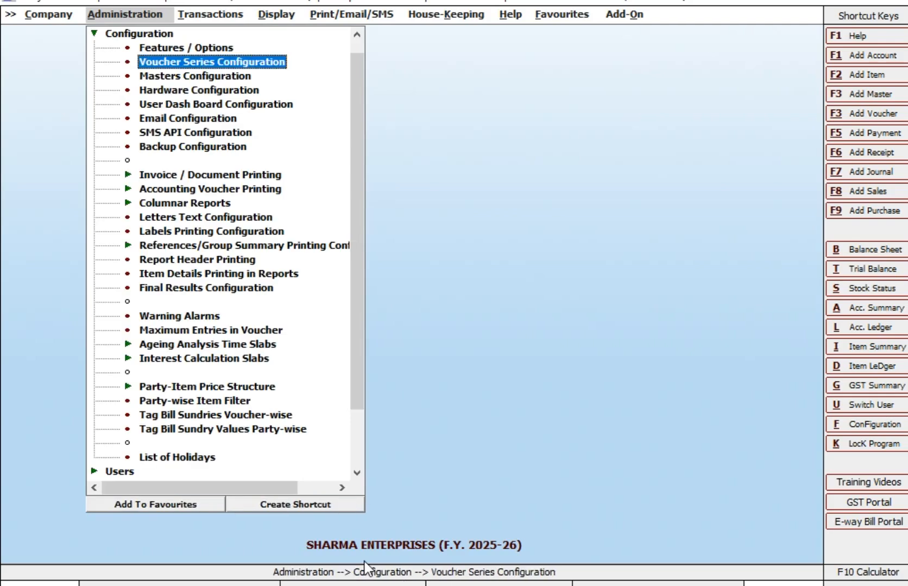
key(Return)
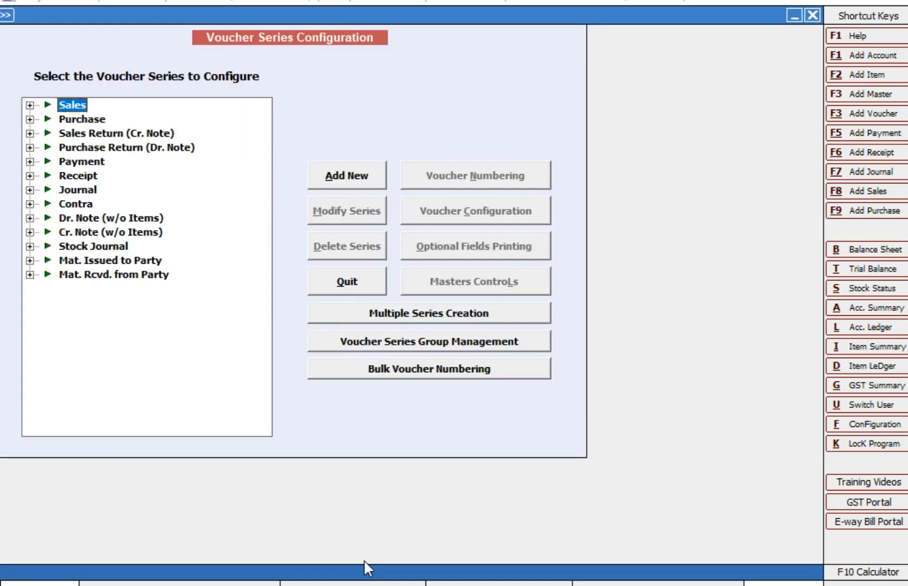
key(Return)
key(Down)
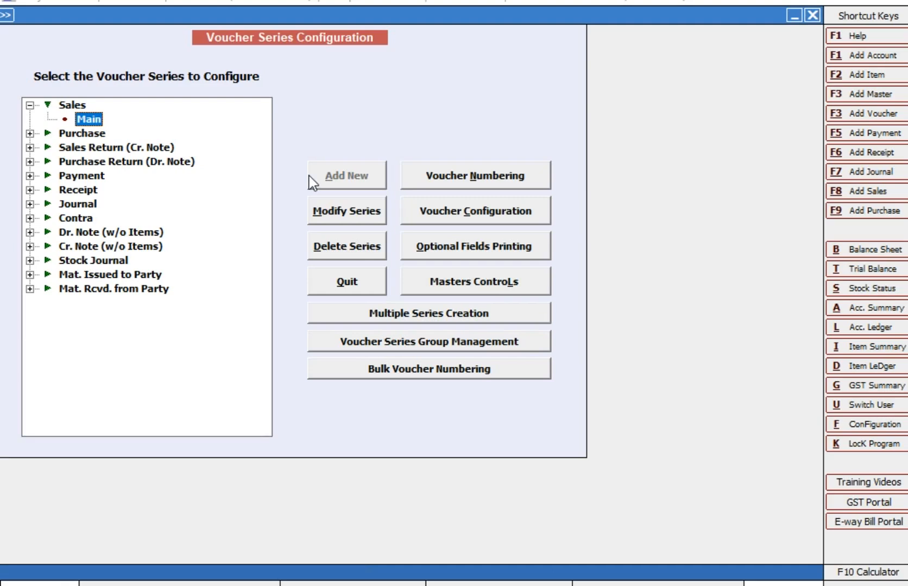
click(459, 223)
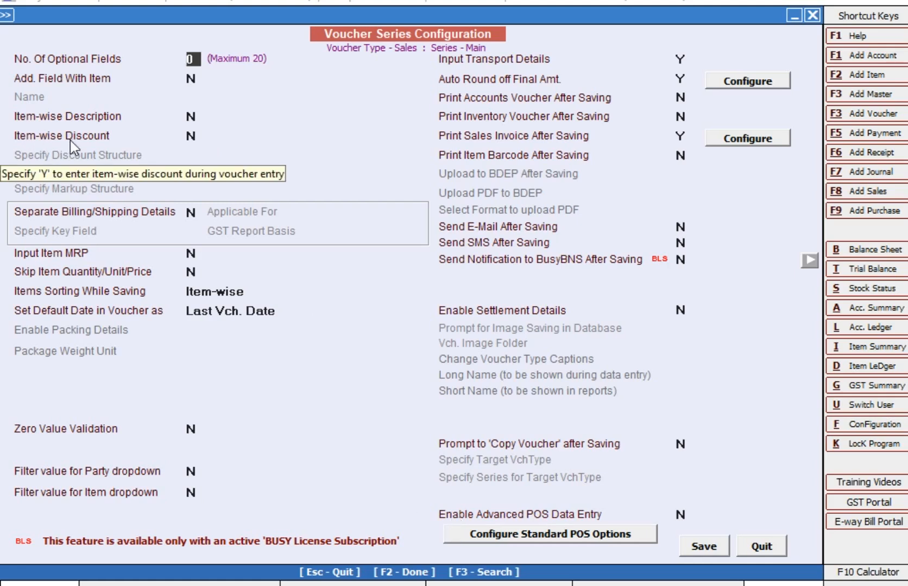
Enable item-wise discount with the structure Simple Discount, % of Price, and save the series configuration
click(192, 136)
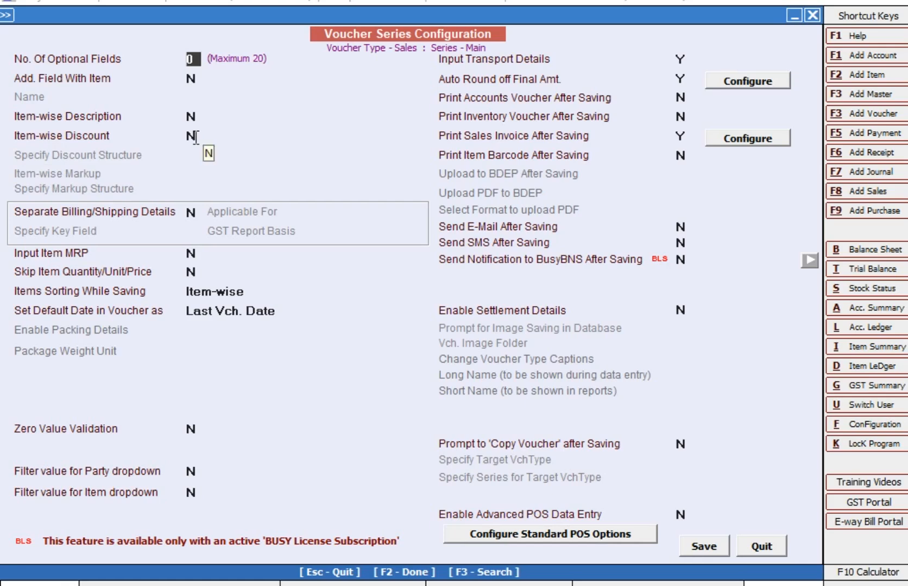
key(y)
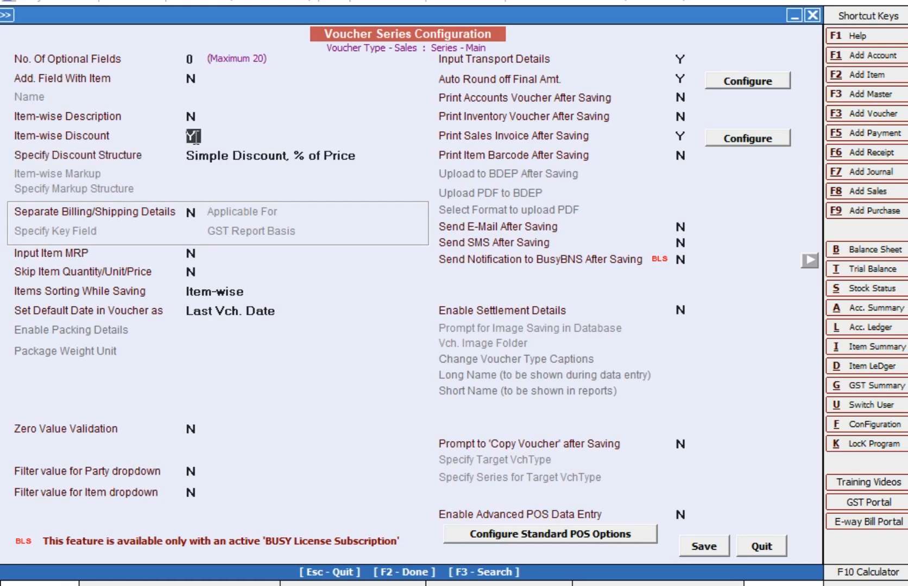
key(Return)
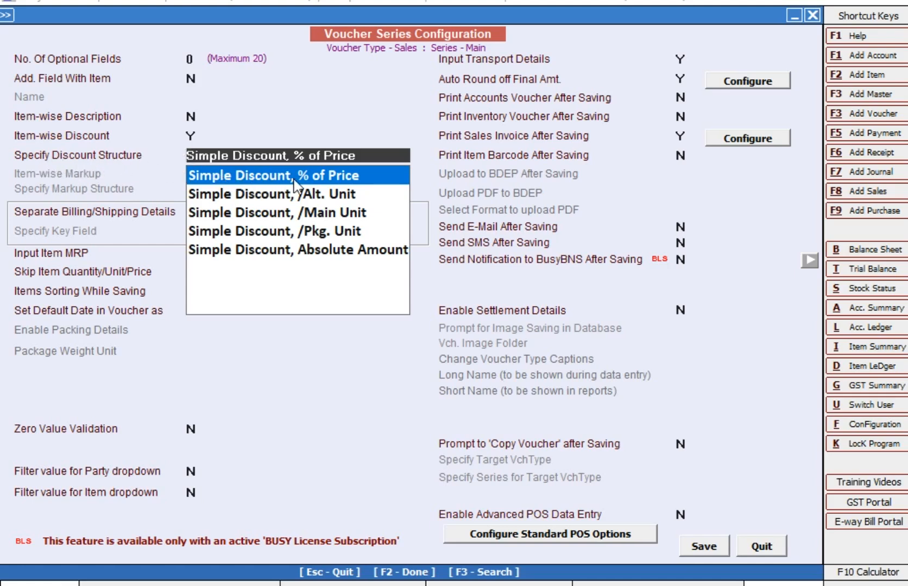
click(322, 181)
click(706, 554)
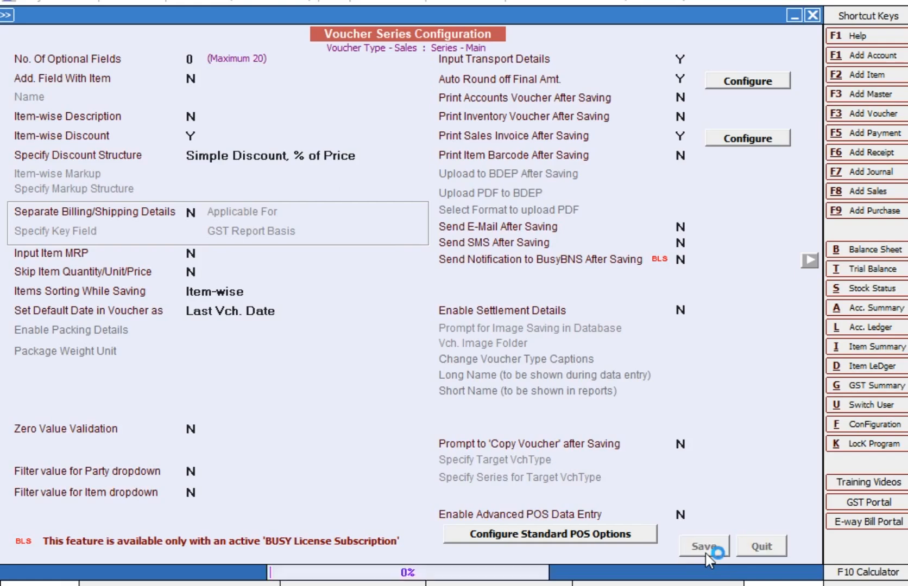
key(Escape)
key(Escape)
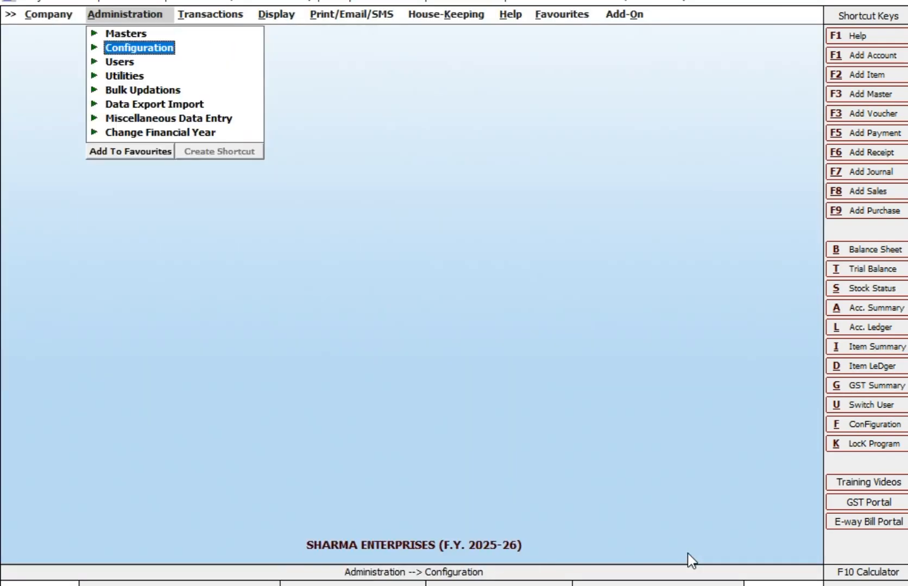
Add a new sales voucher dated 05-04-2025 and select sales party J
key(Right)
key(Return)
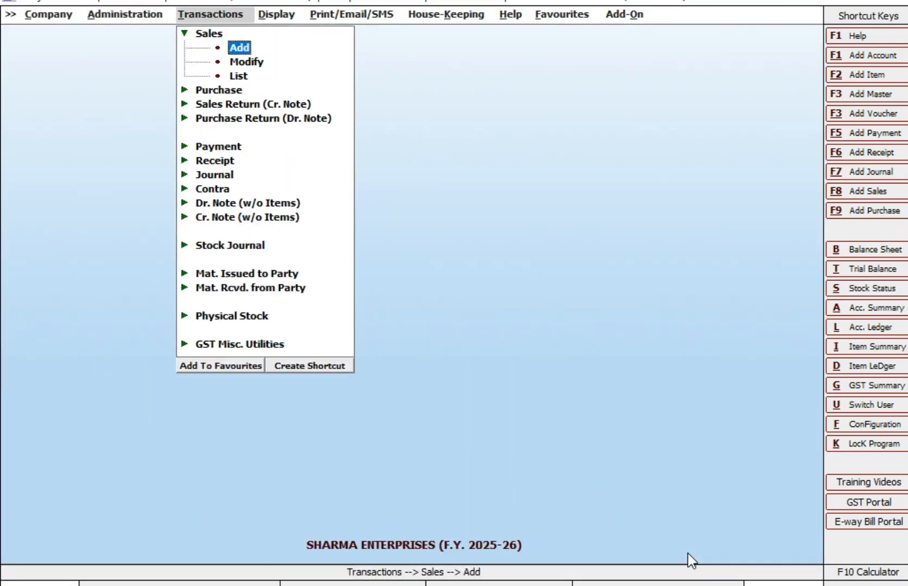
key(Return)
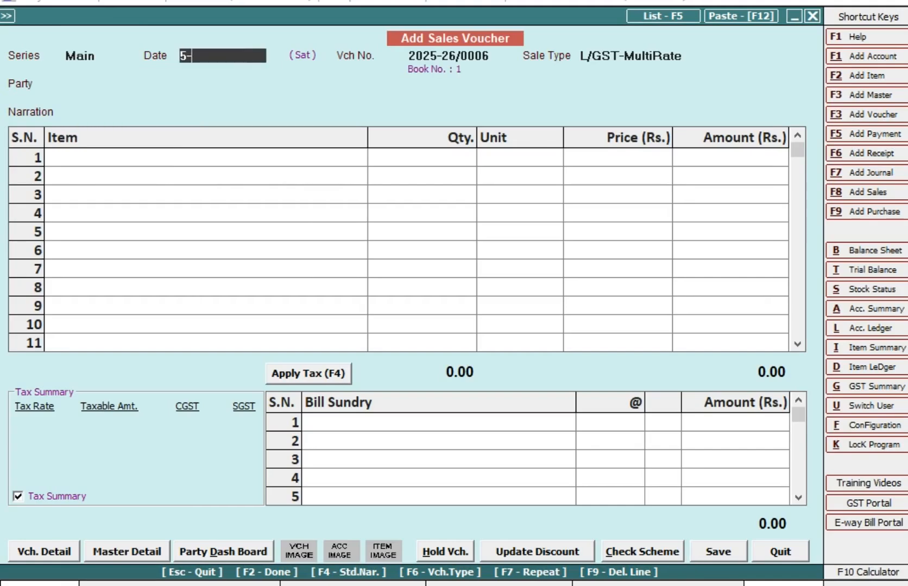
key(Return)
key(Return)
text(MR)
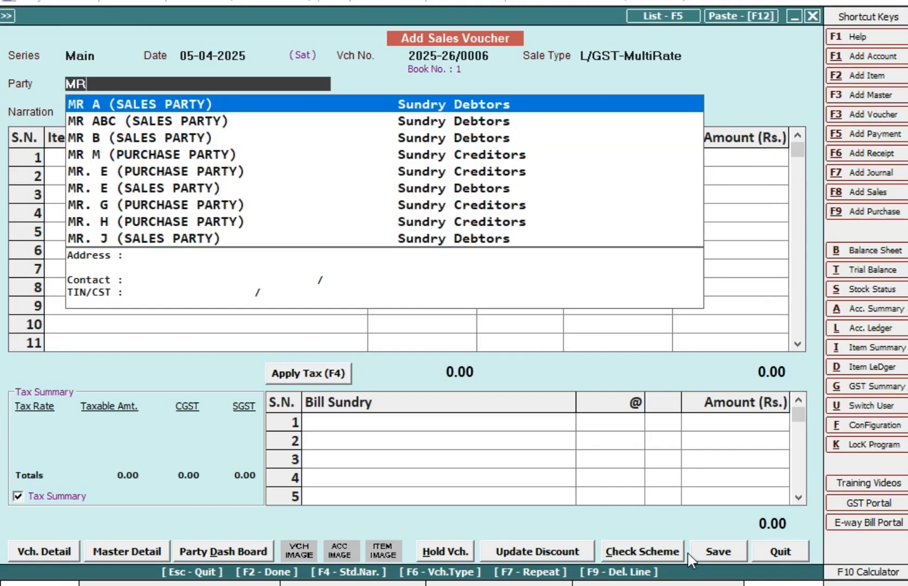
key(Down)
key(Down)
key(Down)
key(Down)
key(Down)
key(Down)
key(Down)
key(Down)
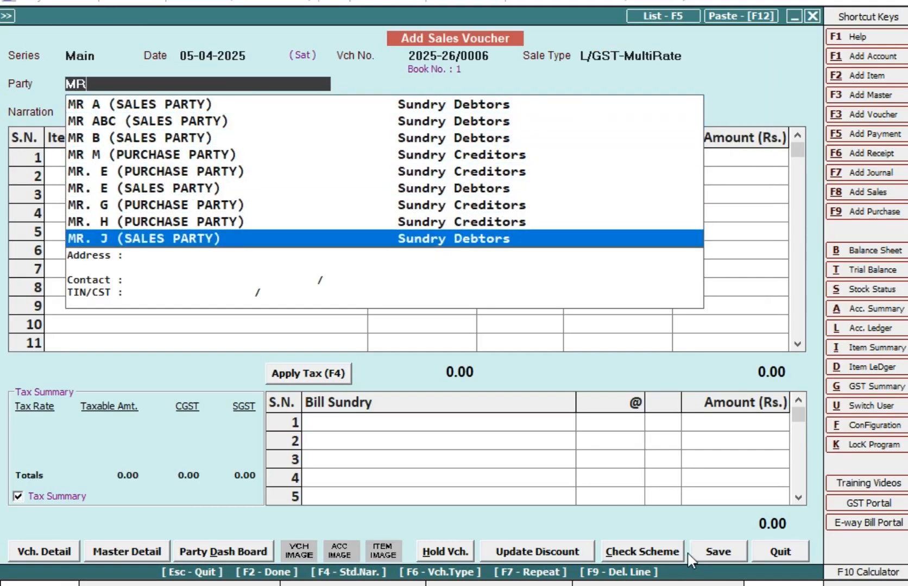
key(Return)
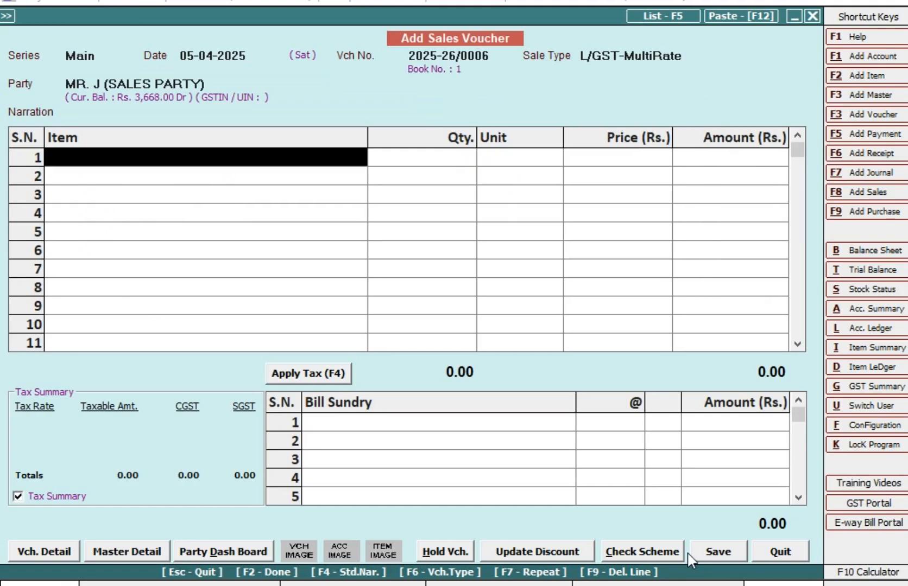
Add APPLE FRUIT with a quantity of 5 to the sales voucher, keeping its filled-in price and discount
text(a)
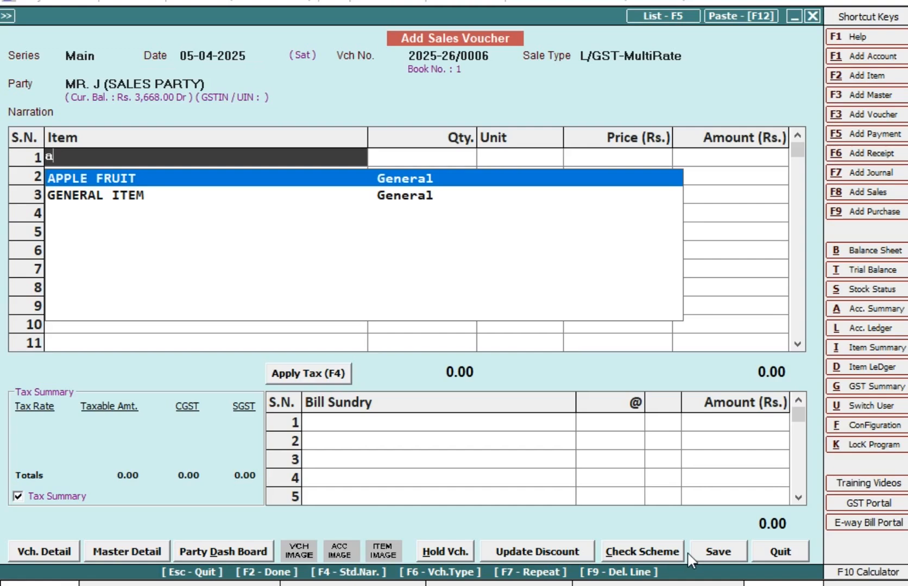
key(Return)
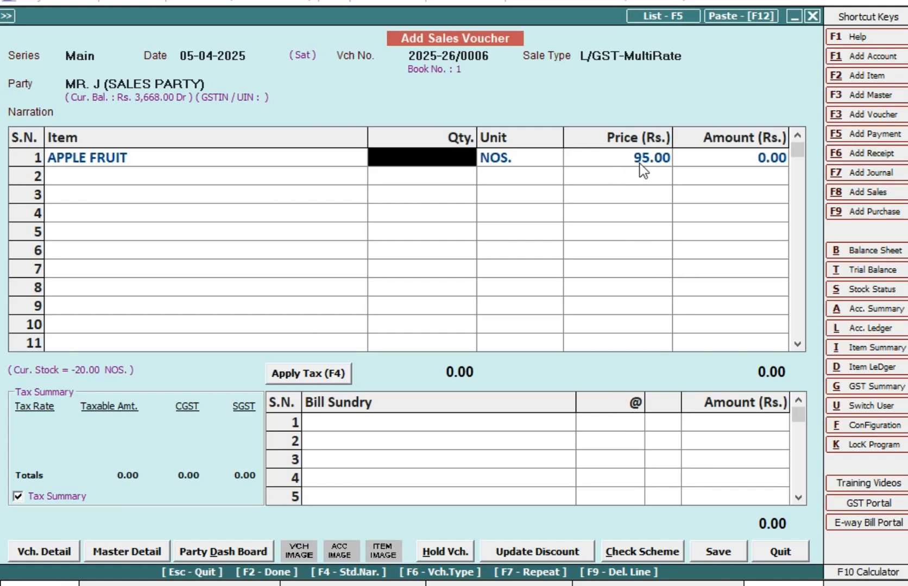
text(5)
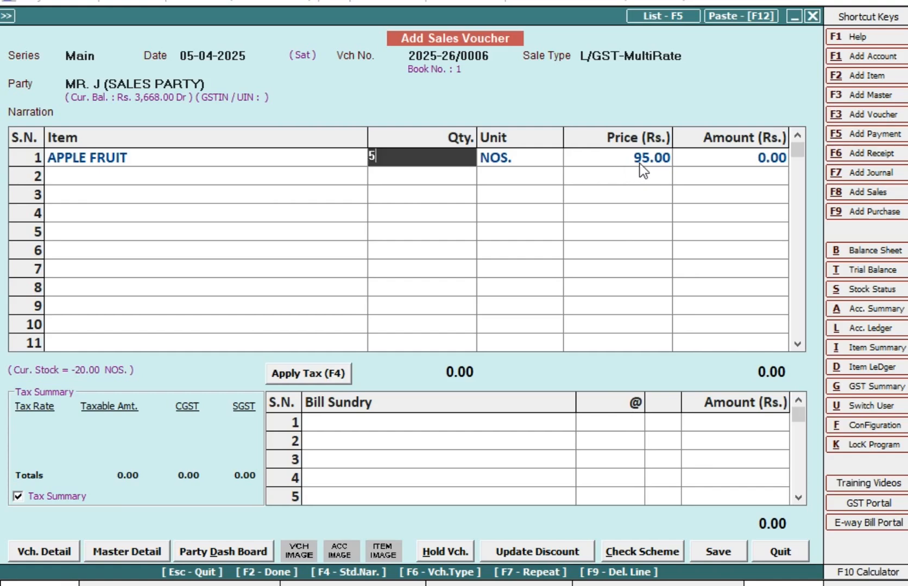
key(Return)
key(Return)
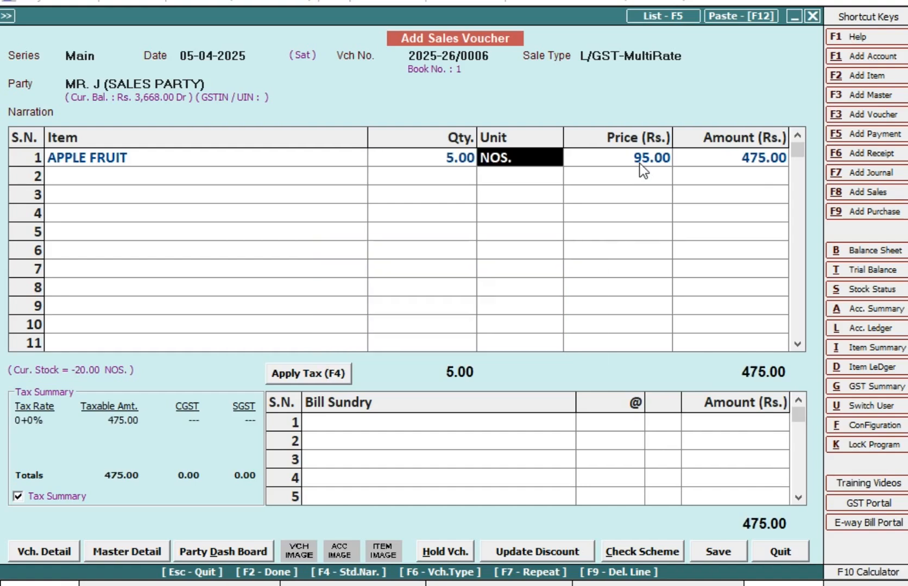
key(Return)
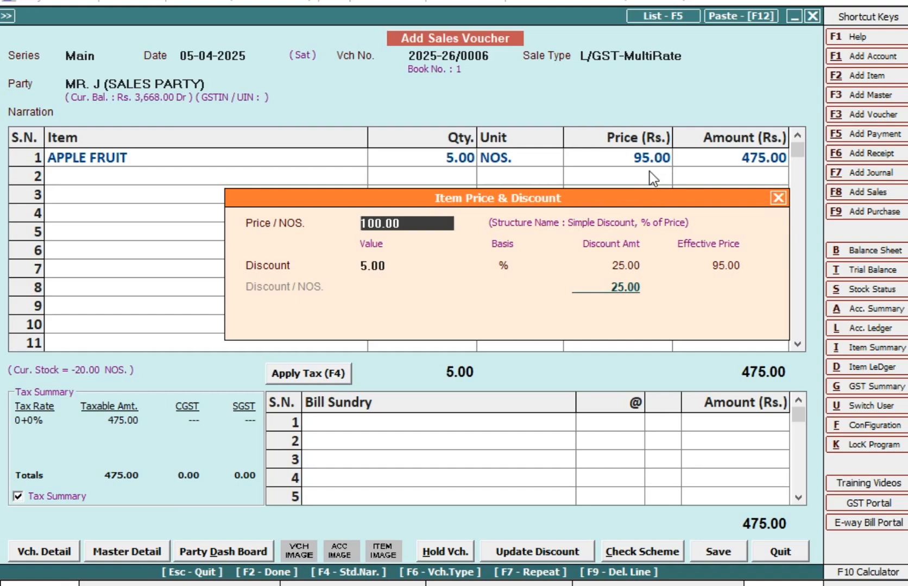
click(778, 198)
Add ITEM @ 5% with a quantity of 5 as the second item, keeping its filled-in price and discount
click(247, 178)
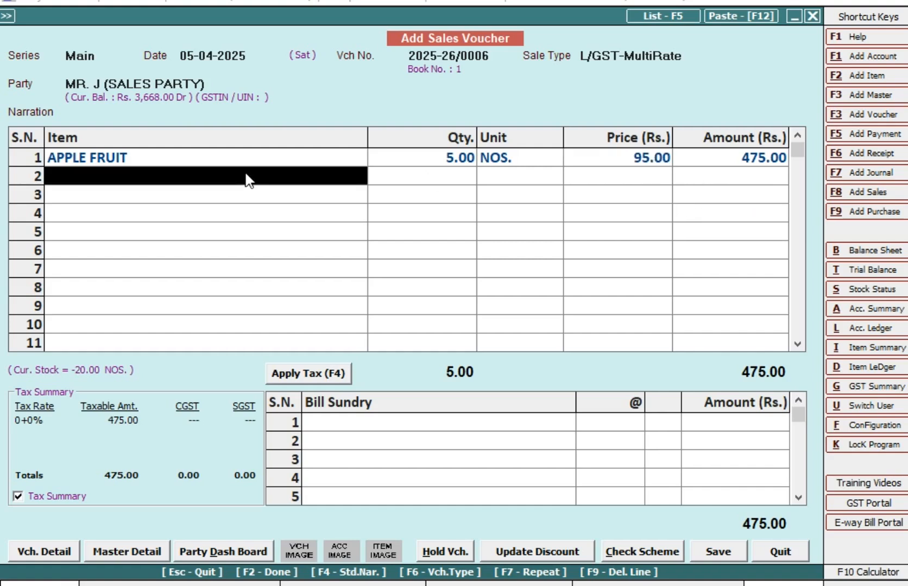
key(Down)
key(Down)
key(Down)
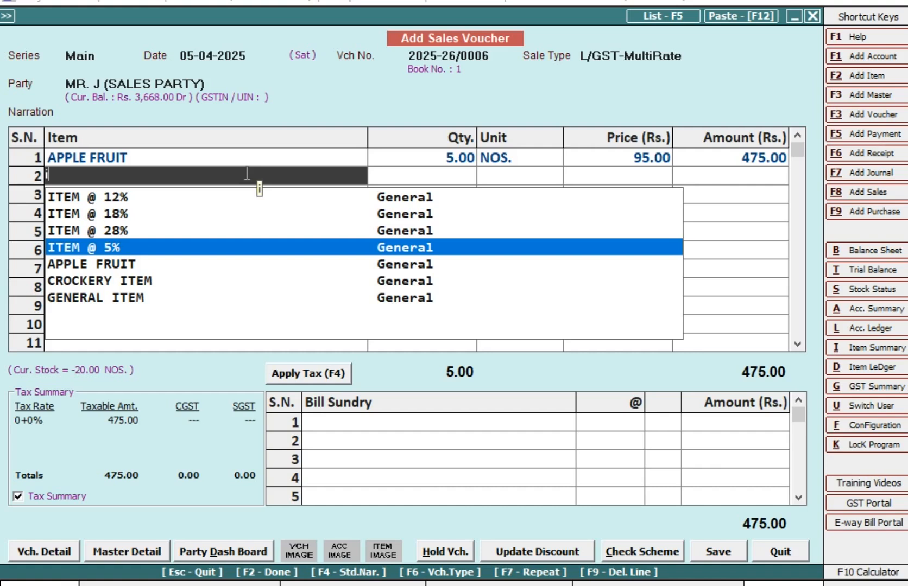
key(Return)
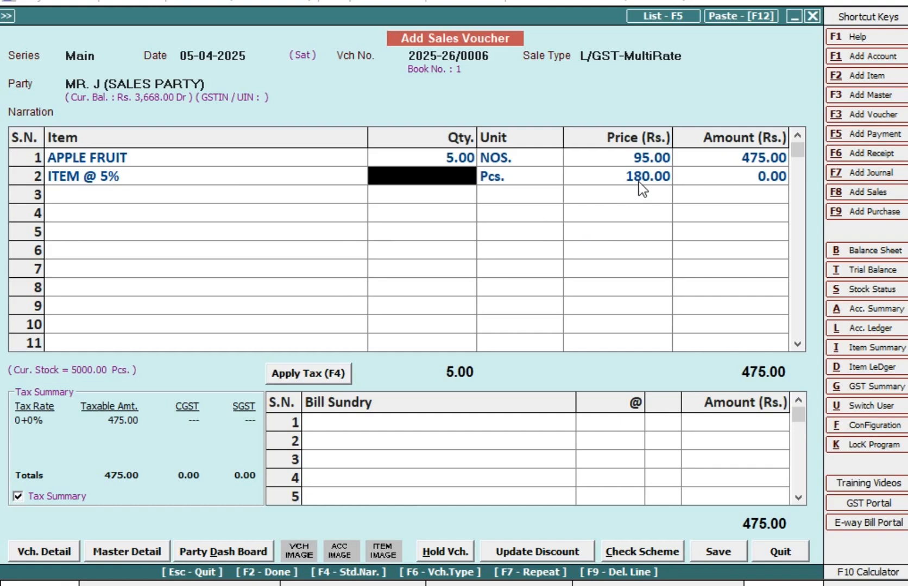
text(5)
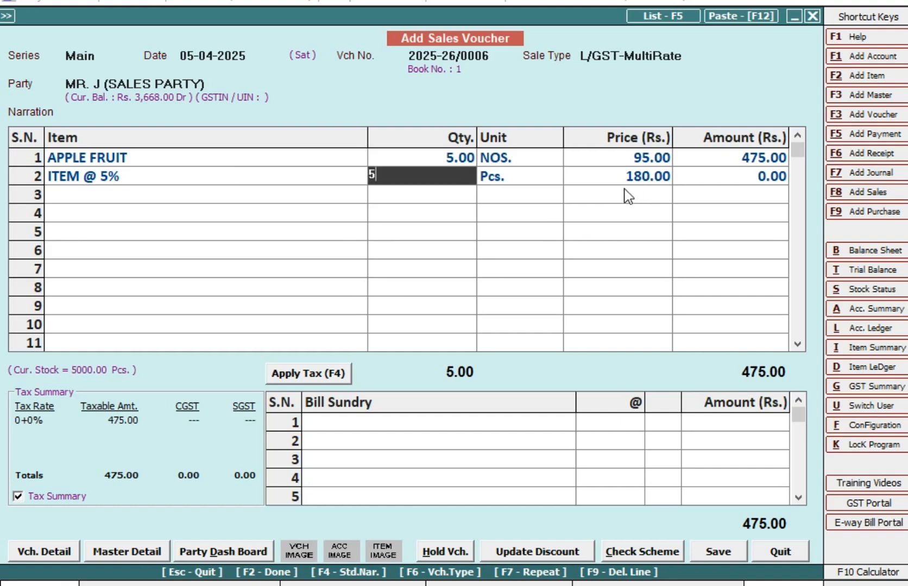
key(Return)
key(Return)
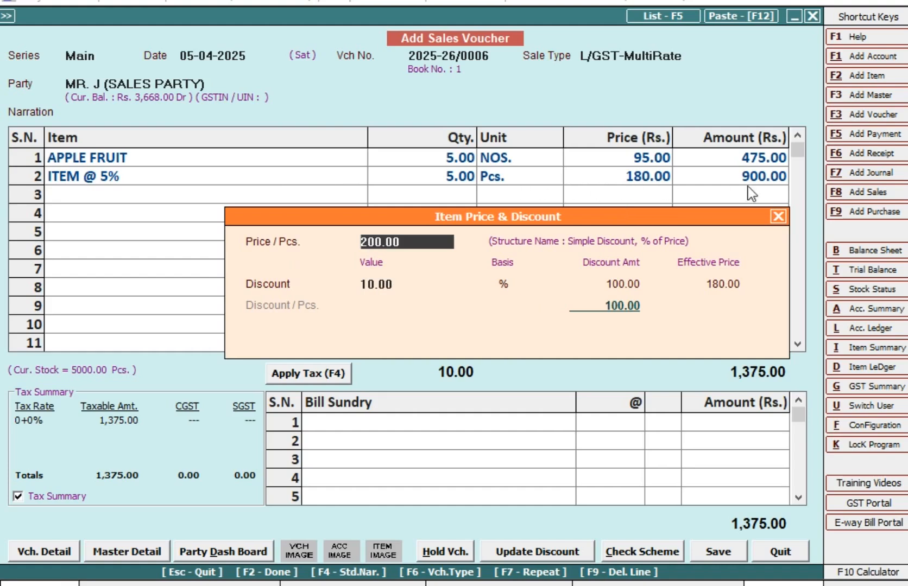
click(780, 216)
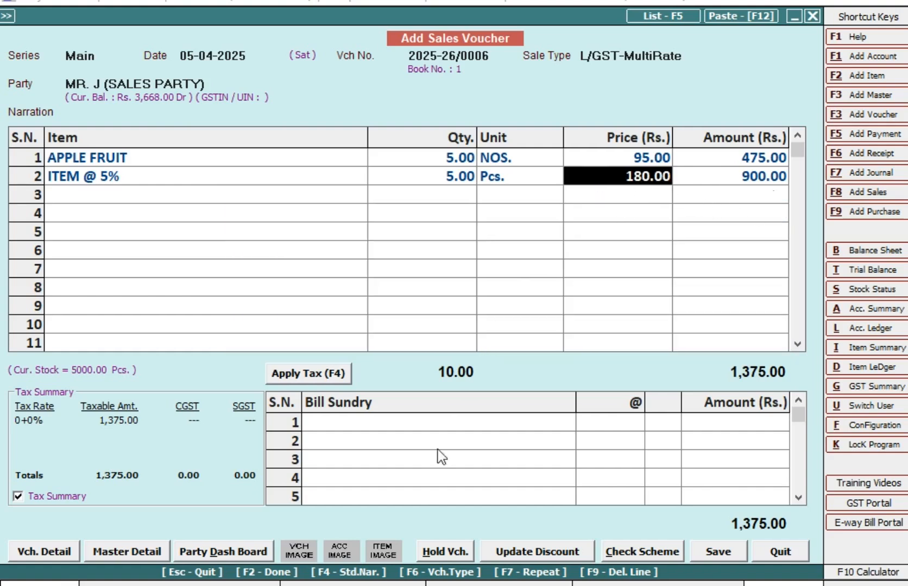
Add CGST and SGST at 9% as bill sundries of the voucher
click(438, 419)
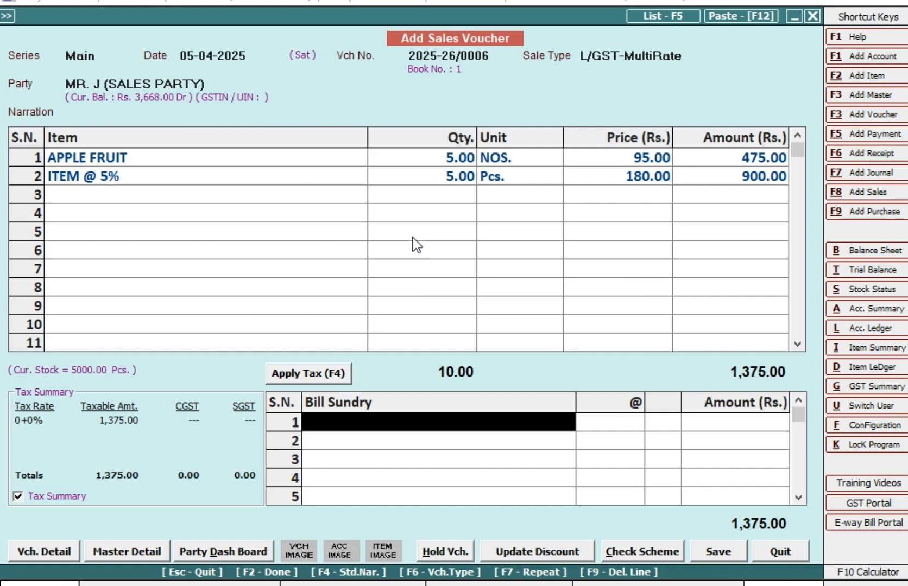
text(CG)
key(Return)
key(Return)
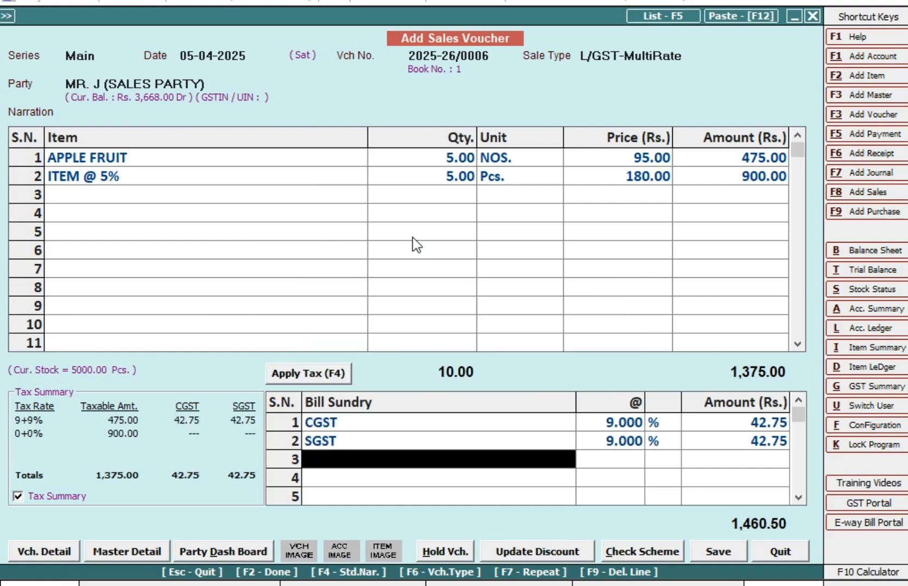
key(Return)
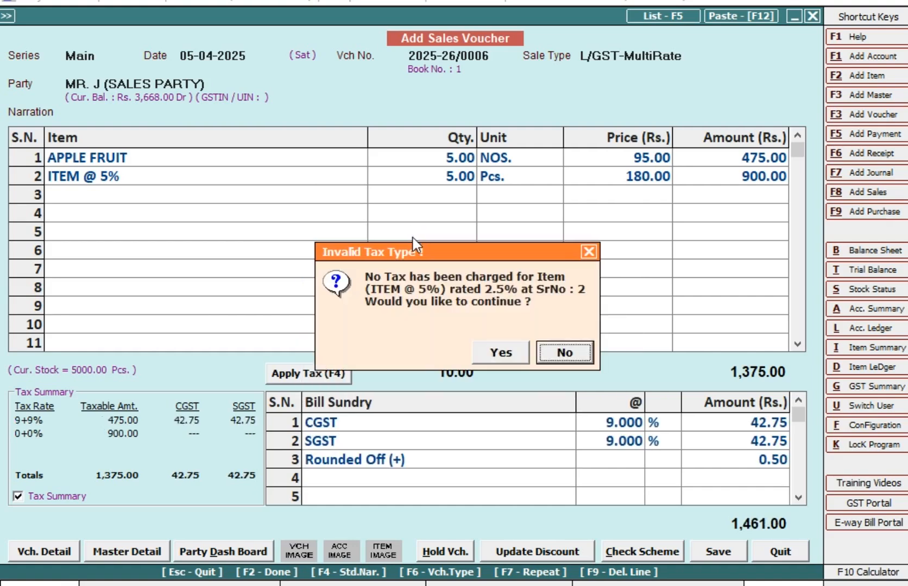
Decline continuing without tax on ITEM @ 5% and add SGST and CGST at 2.5% to the bill sundries
key(Left)
key(Right)
key(Return)
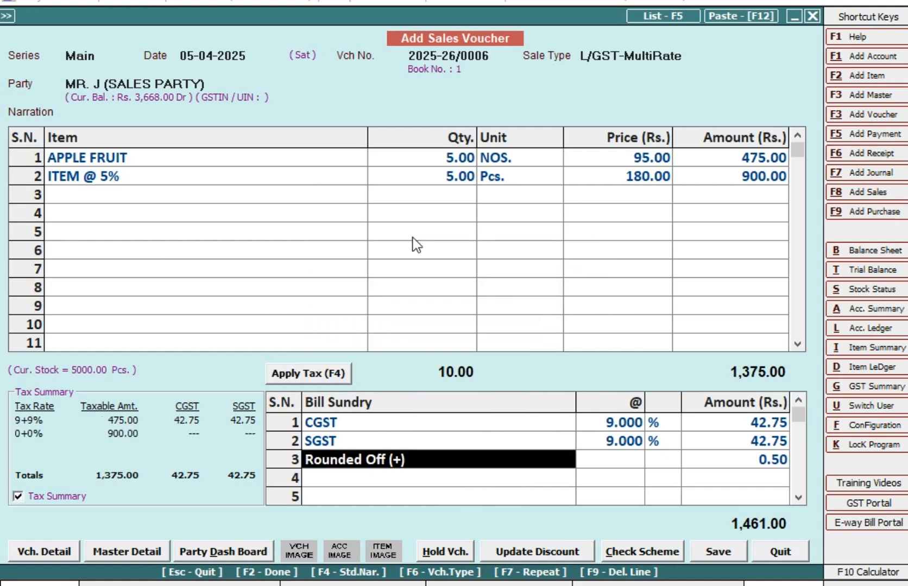
key(Return)
key(Return)
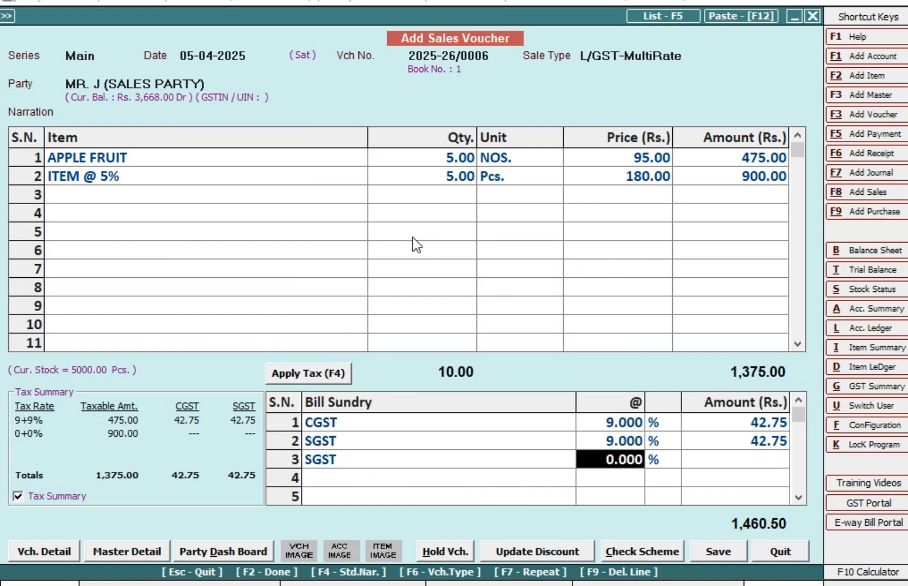
text(2.5)
key(Return)
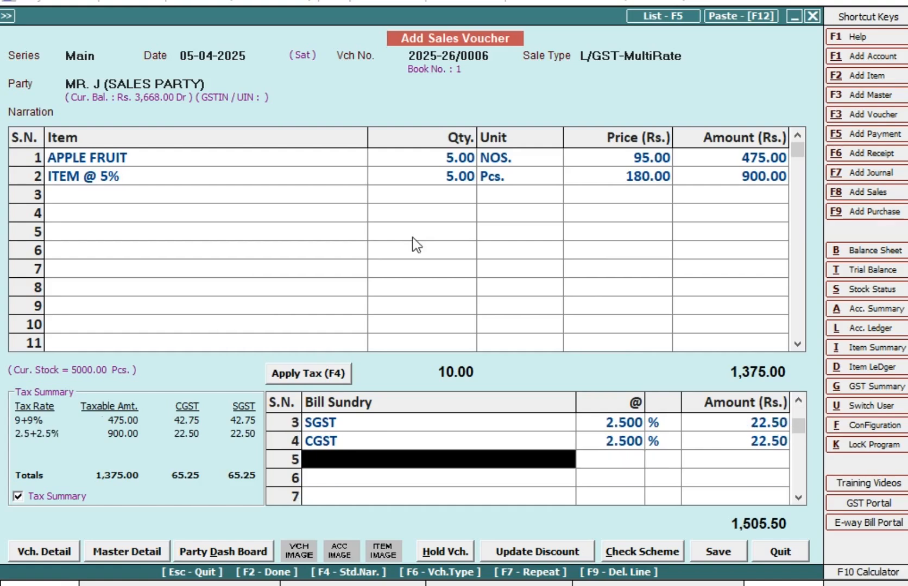
Review the bill sundry rows, save the sales voucher and close voucher entry
key(Up)
key(Up)
key(Up)
key(Up)
key(Down)
key(Down)
key(Down)
key(Down)
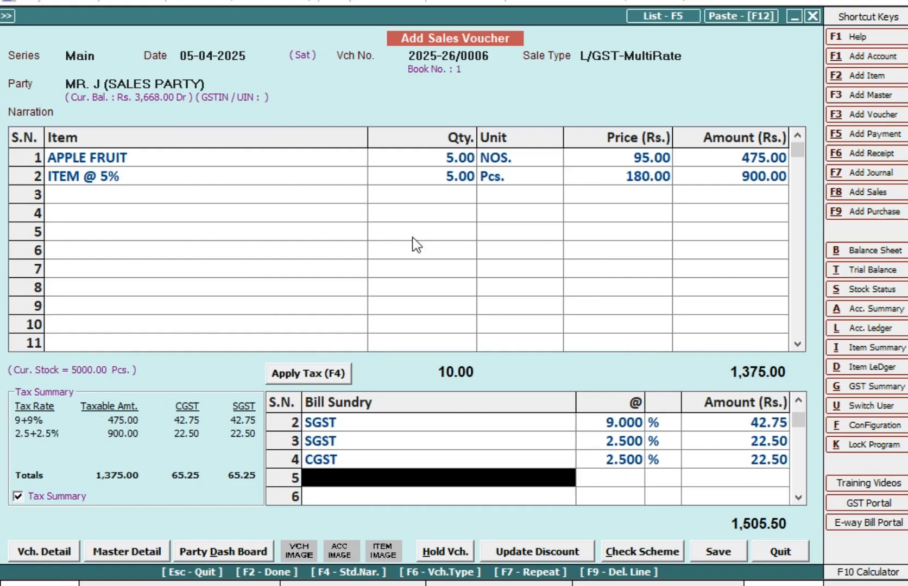
key(F2)
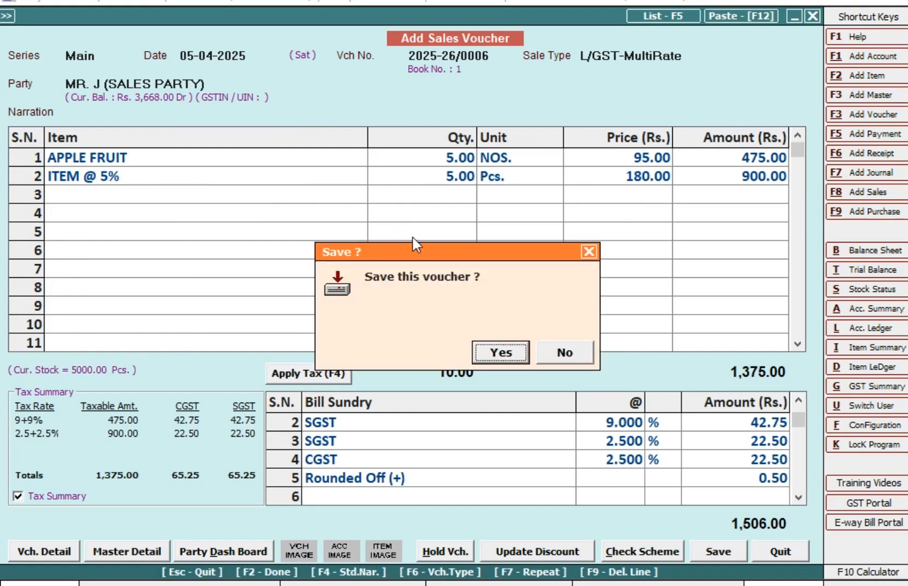
key(Return)
key(Escape)
key(Escape)
key(Escape)
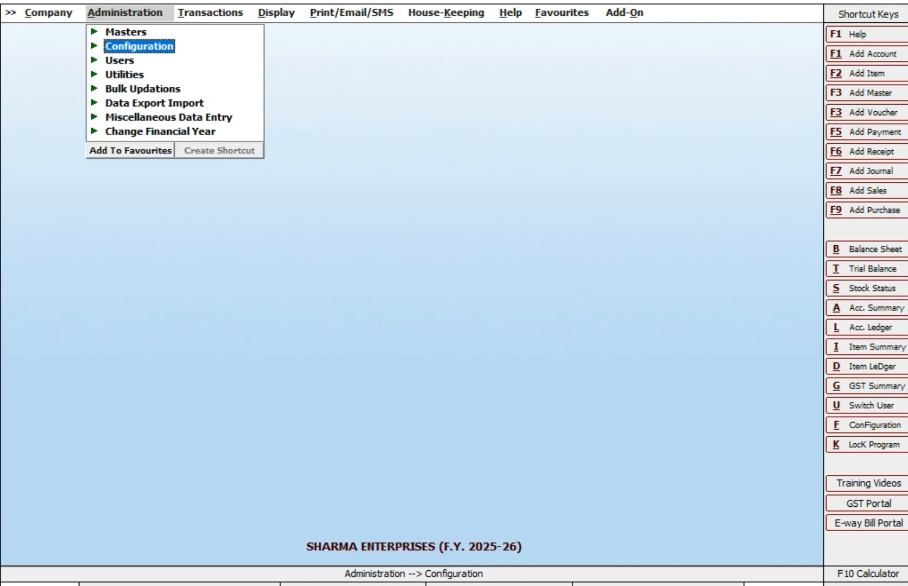
Set the sale pricing mode to Show Party's Last Prices in Sales Vouchers and save the inventory features
key(Return)
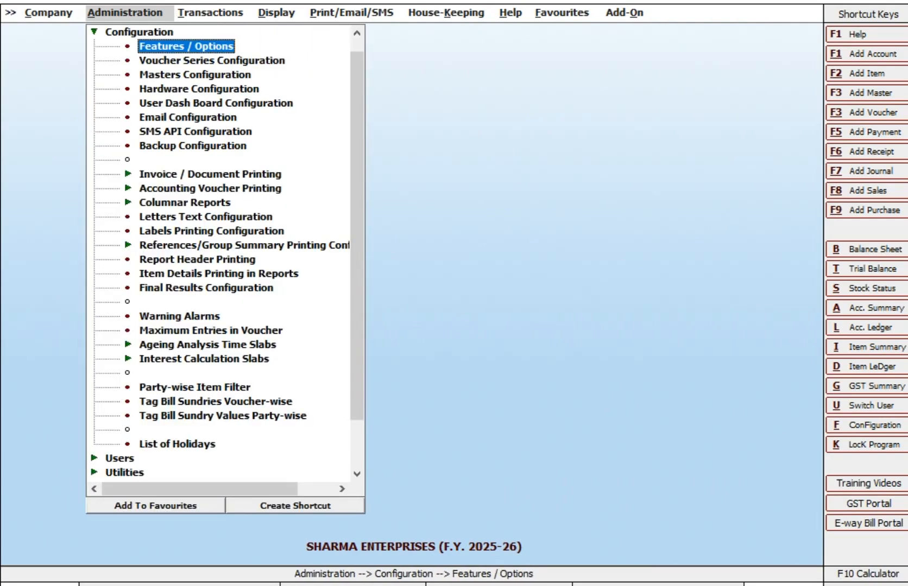
key(Return)
key(Down)
key(Down)
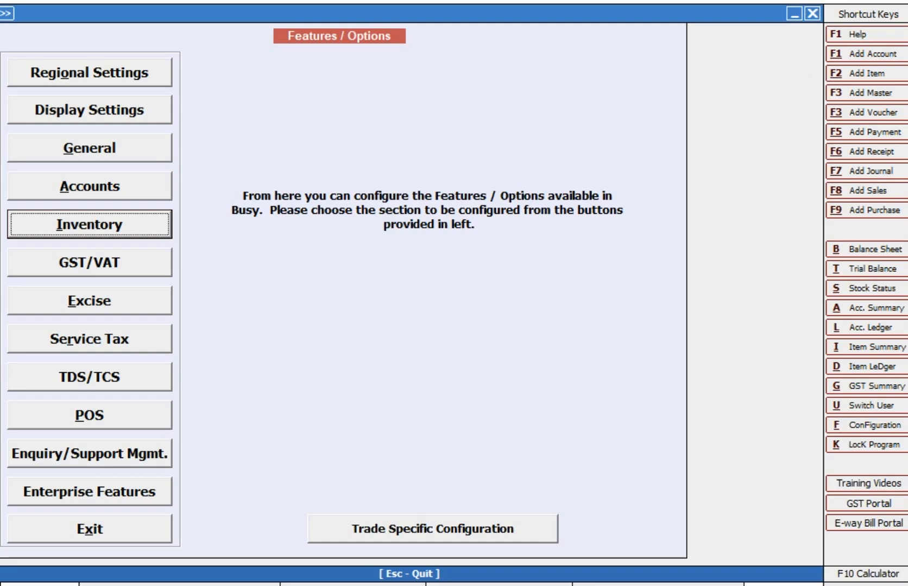
key(Return)
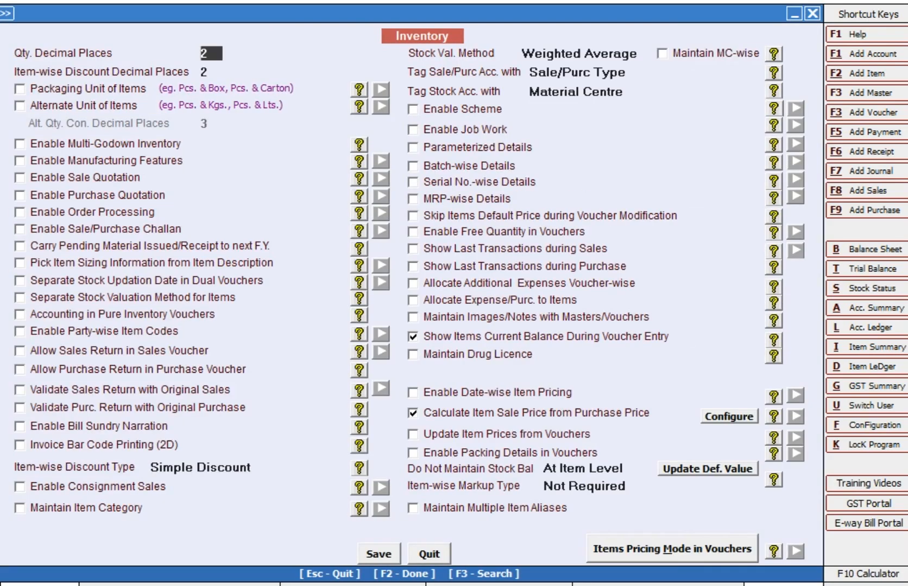
click(709, 558)
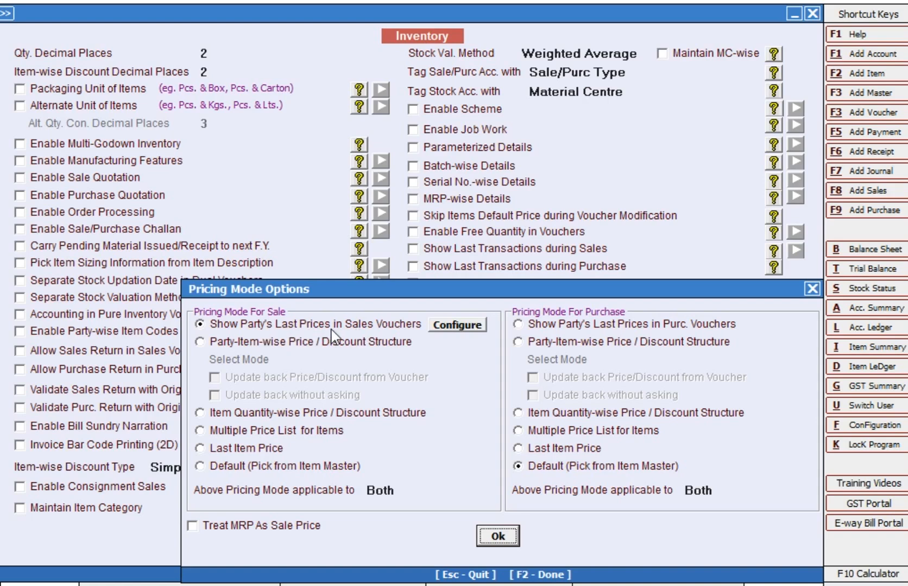
click(498, 537)
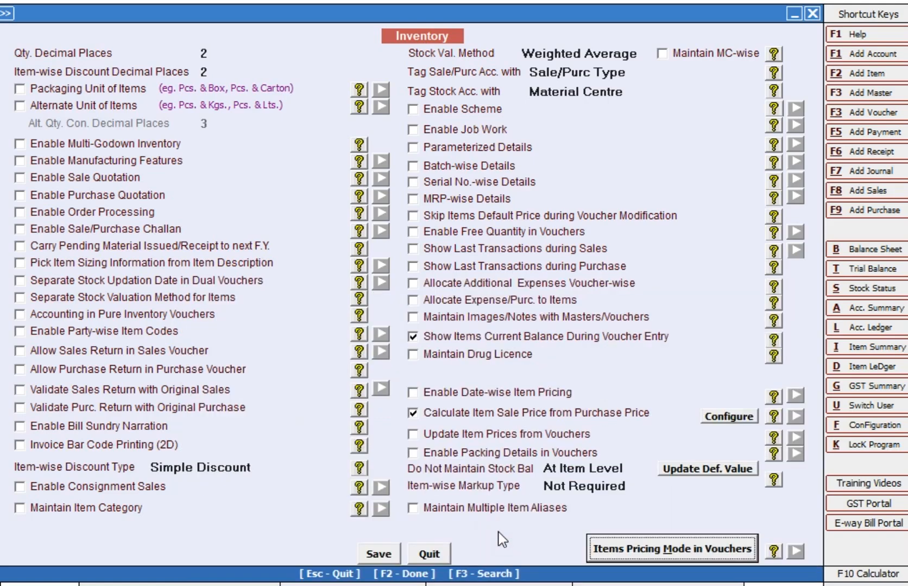
click(384, 554)
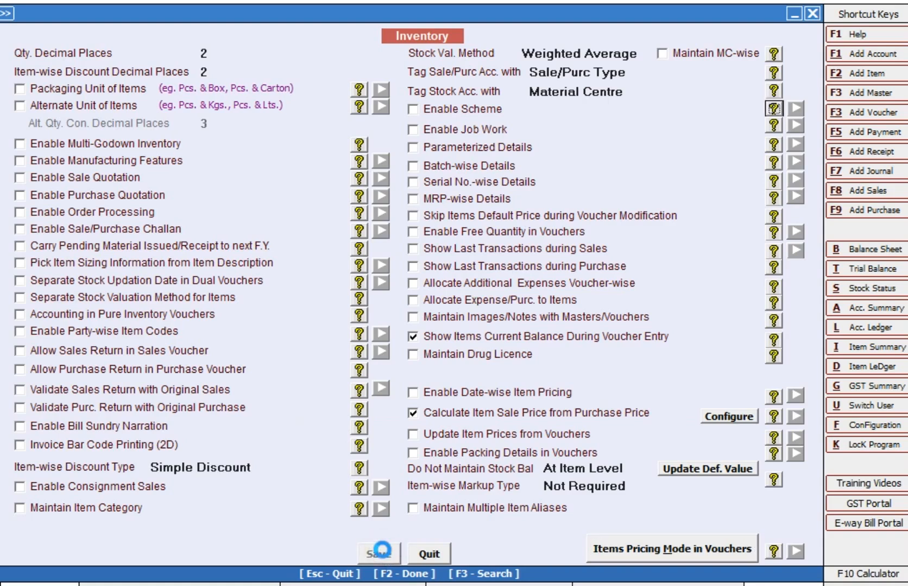
key(Escape)
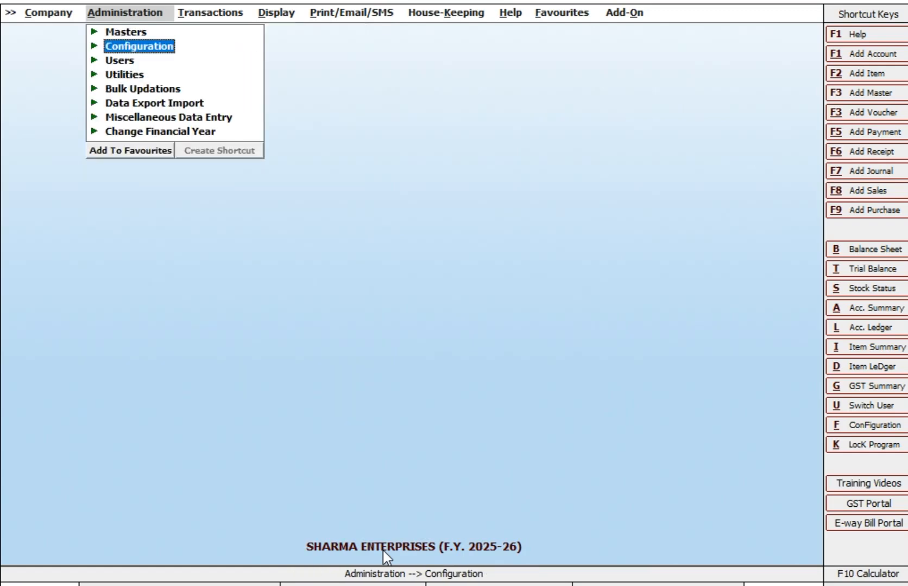
Add a new Main series sales voucher dated 01-04-2025 with sale type L/GST-MultiRate and sales party A
key(Right)
key(Right)
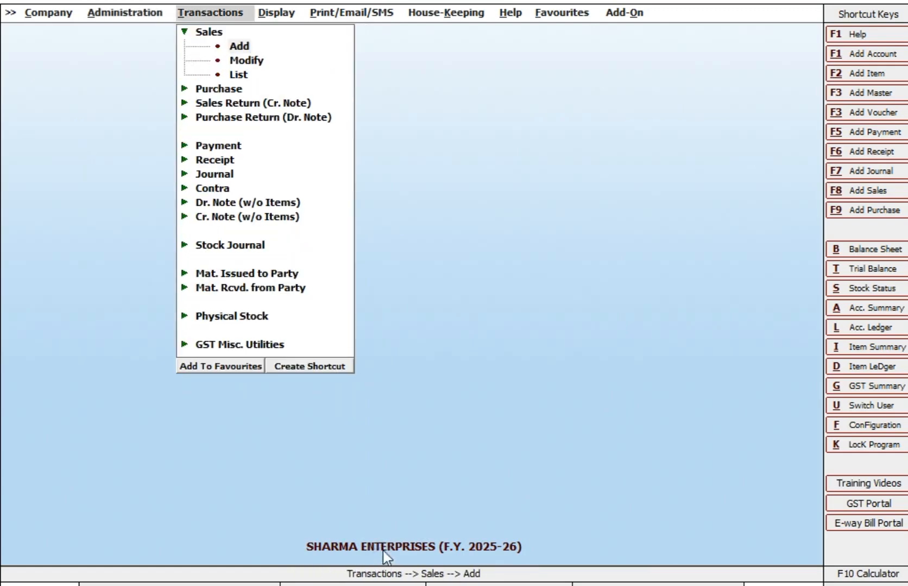
key(Return)
key(Return)
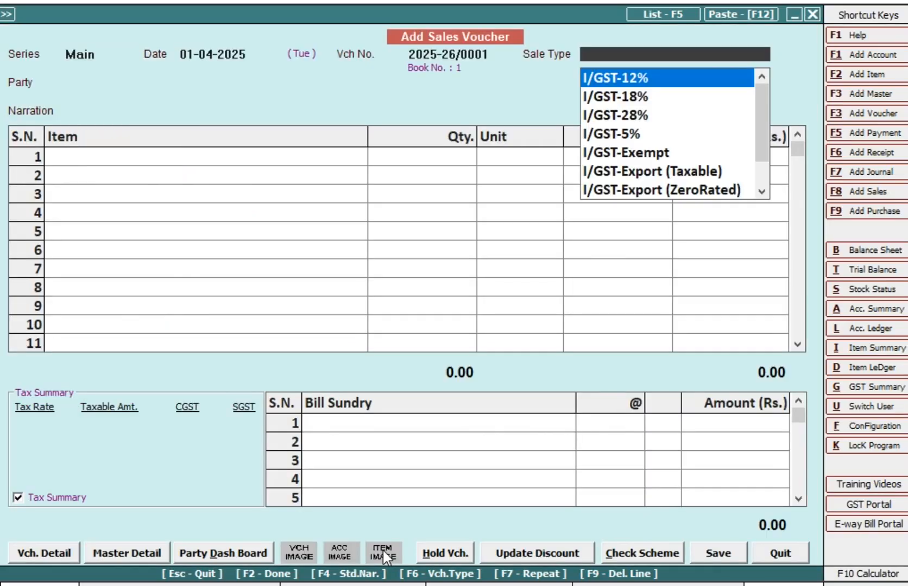
text(L)
key(Down)
key(Down)
key(Down)
key(Down)
key(Down)
key(Down)
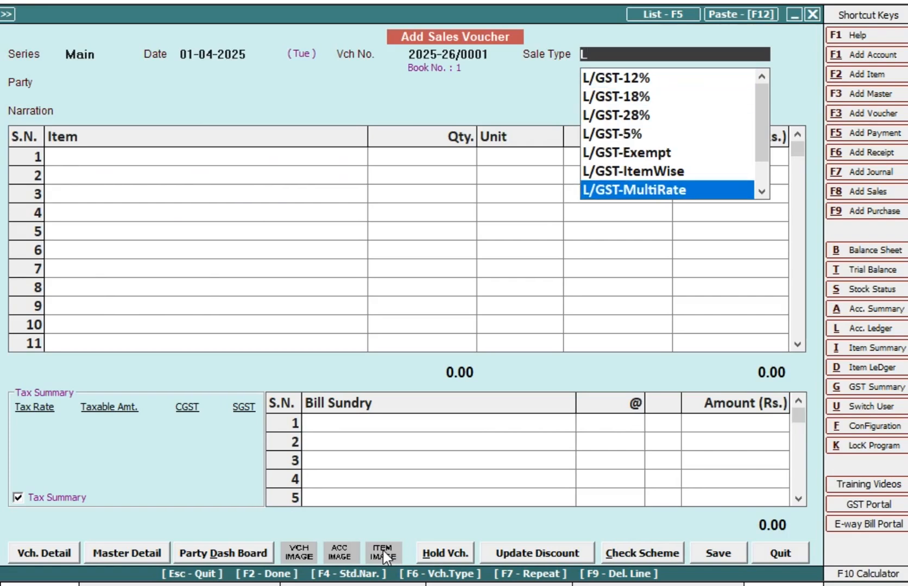
key(Down)
key(Down)
key(Up)
key(Up)
key(Return)
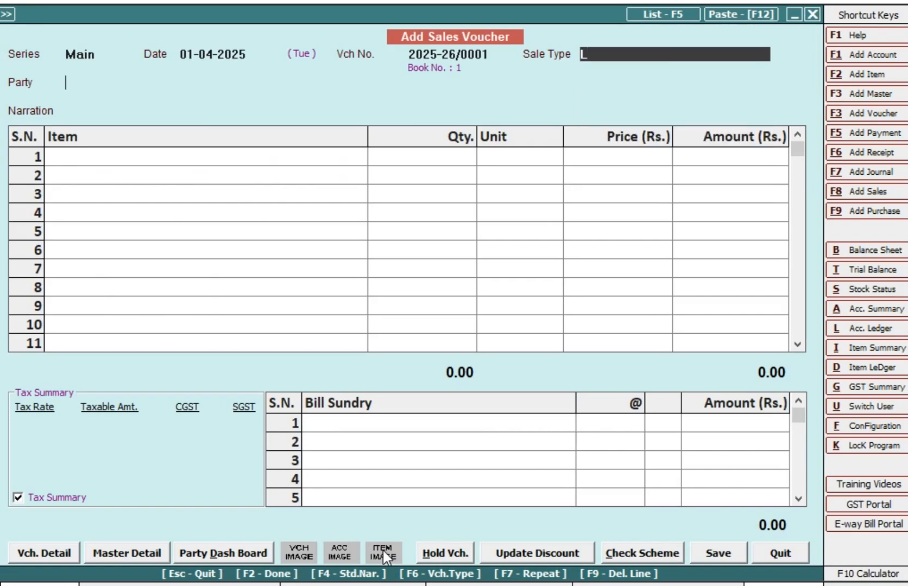
text(MR)
key(Return)
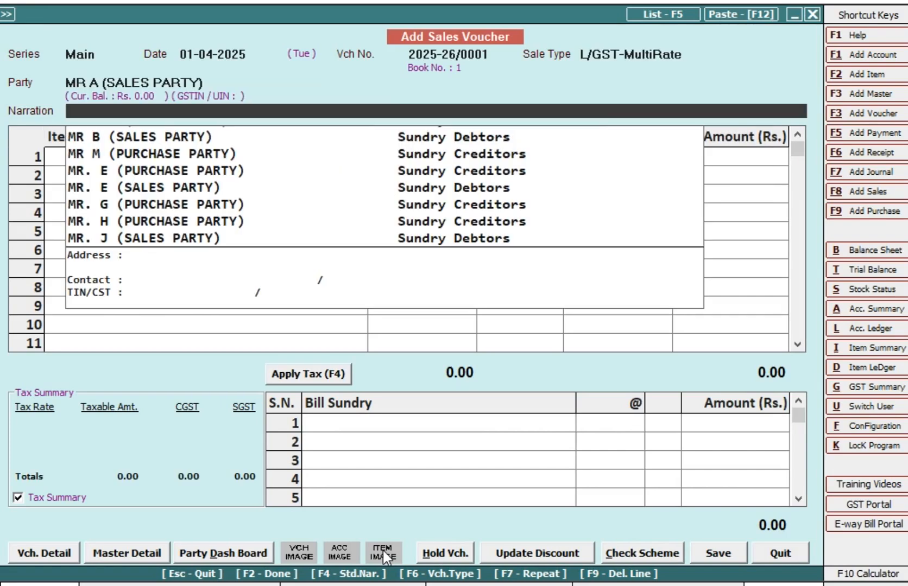
Add ITEM @ 18% with a quantity of 10 at a price of 50 without discount
key(Down)
key(Return)
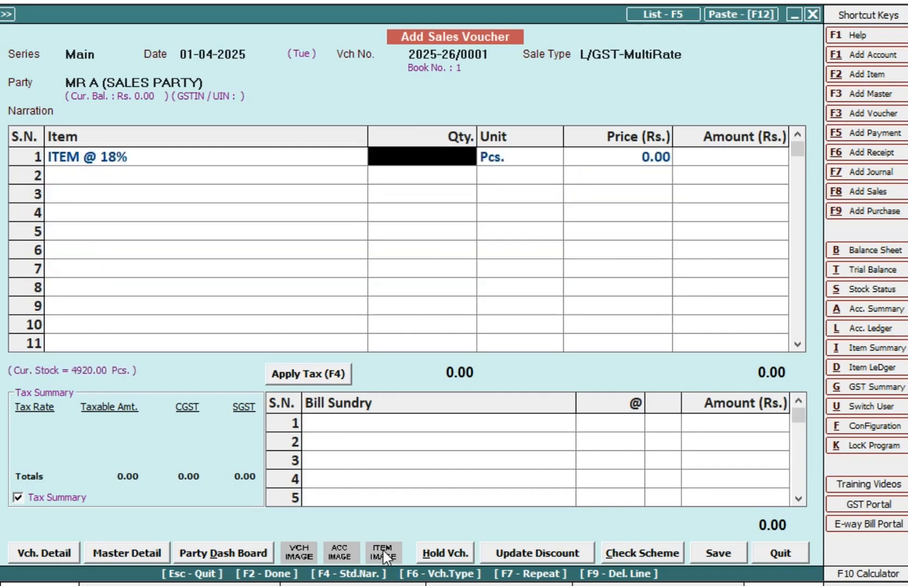
text(10)
key(Return)
key(Return)
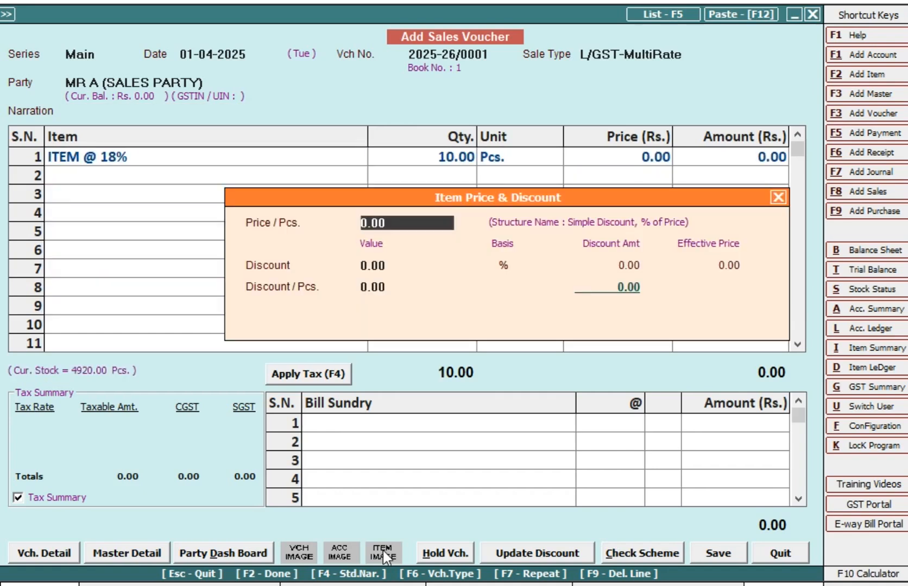
key(Return)
key(Return)
key(Return)
text(50)
key(Return)
key(Return)
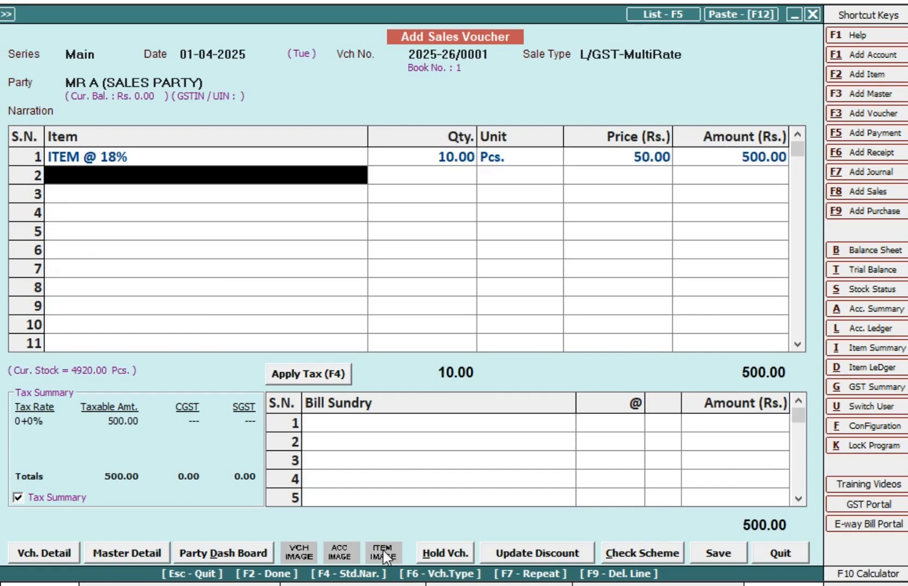
Apply CGST and SGST at 9% each as bill sundries and save the sales voucher
key(Return)
text(CG)
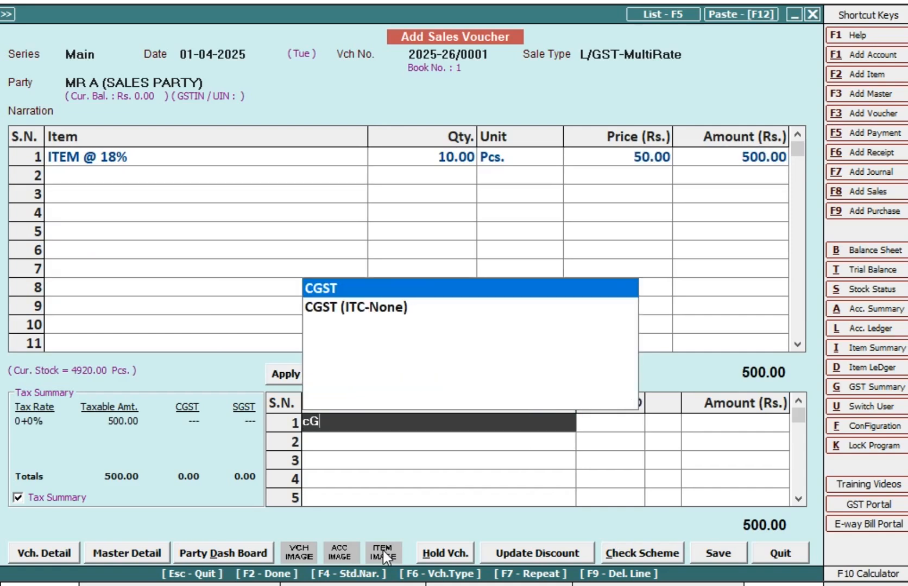
key(Return)
key(Return)
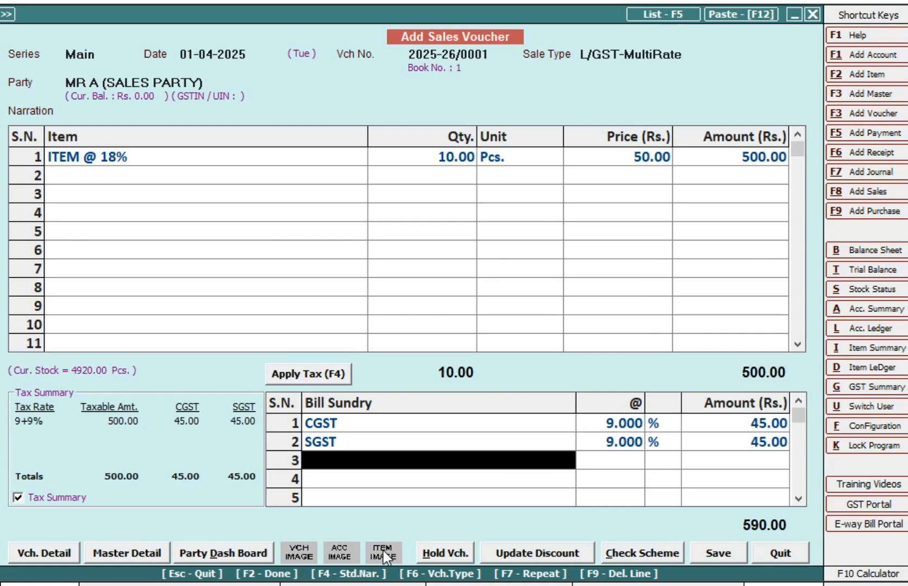
key(Return)
key(Return)
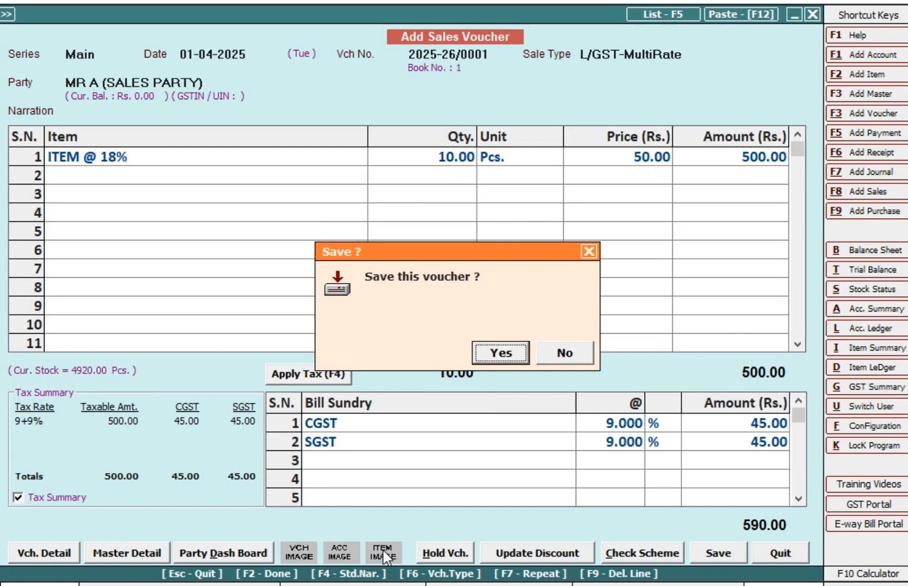
key(Return)
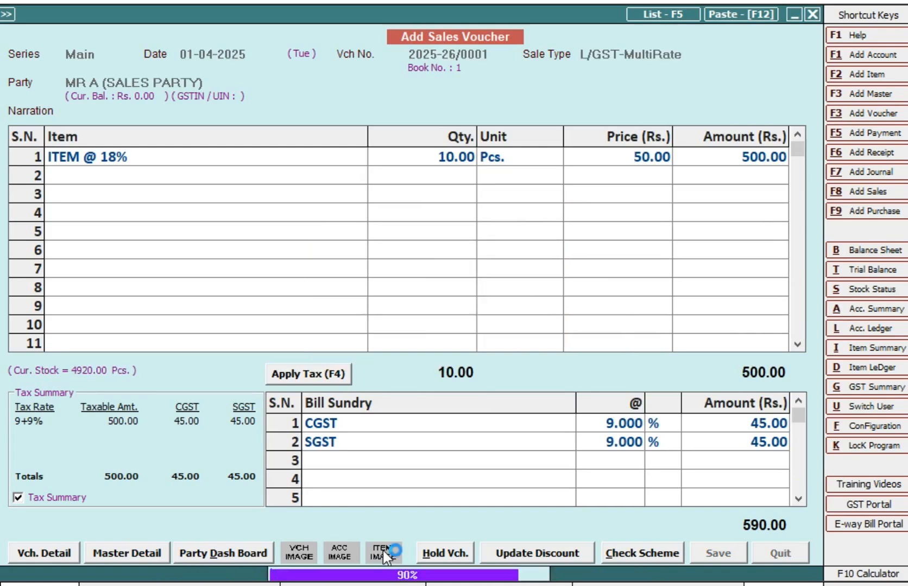
key(n)
Start another Main series sales voucher dated 02-04-2025 with sale type L/GST-MultiRate for sales party A
key(Return)
text(2-)
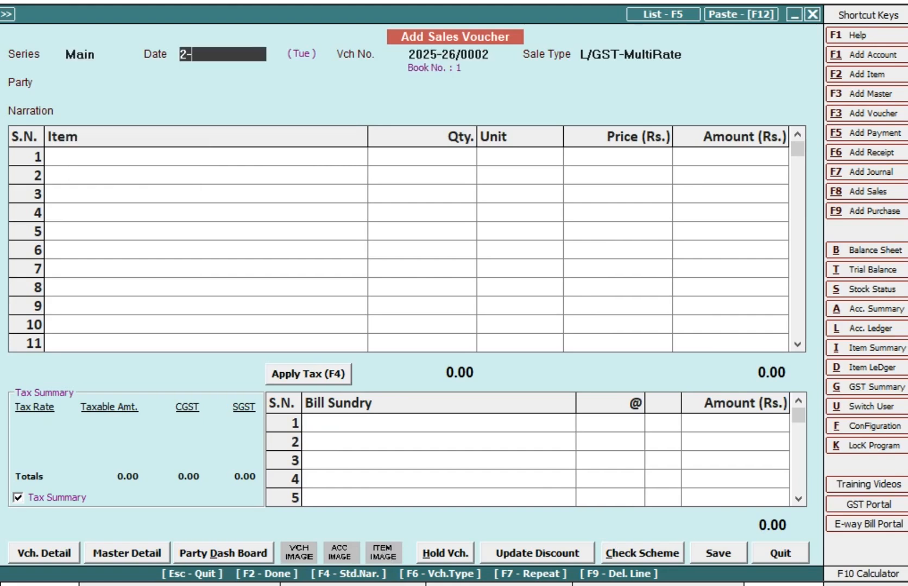
text(04-)
key(Return)
text(2-4)
key(Return)
key(Return)
text(MR)
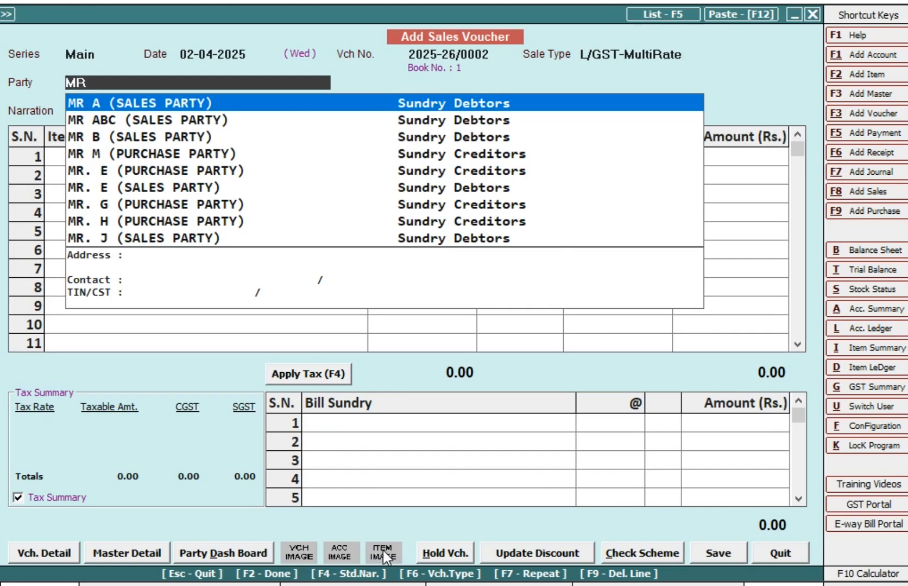
key(Return)
key(Return)
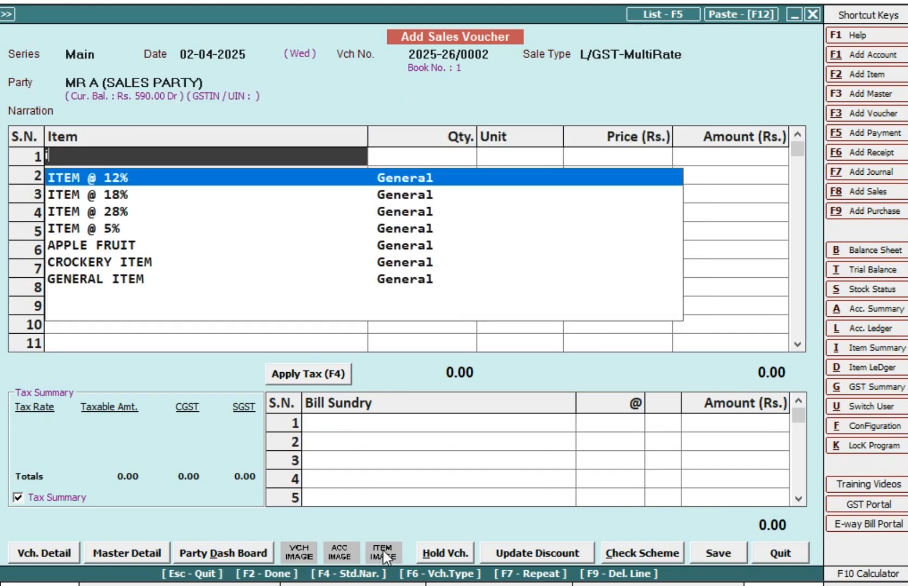
Add ITEM @ 18% to the first item row and select its price
key(Down)
key(Return)
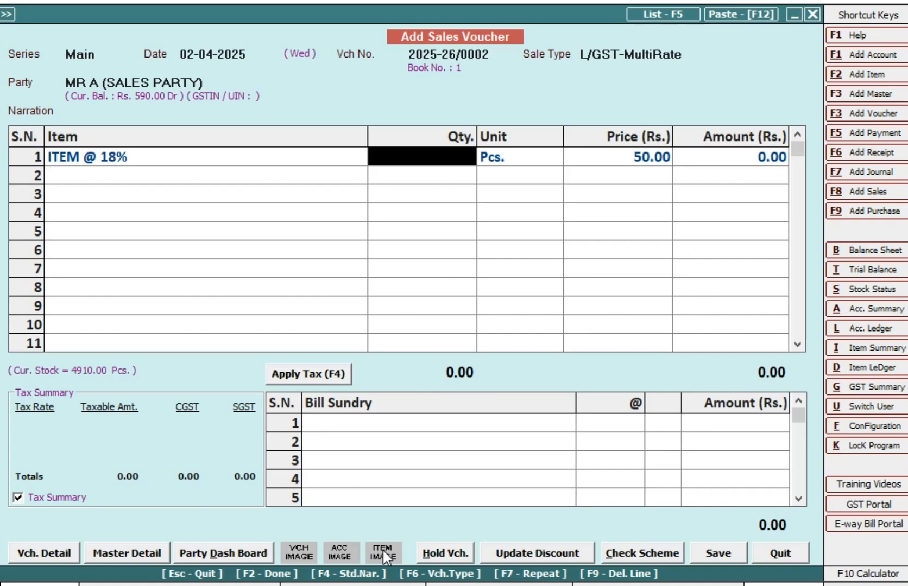
click(617, 157)
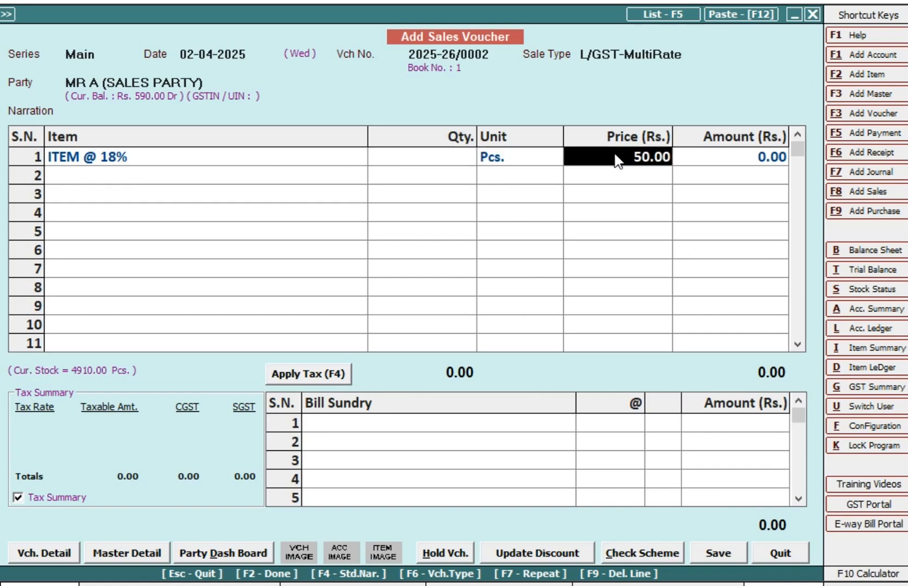